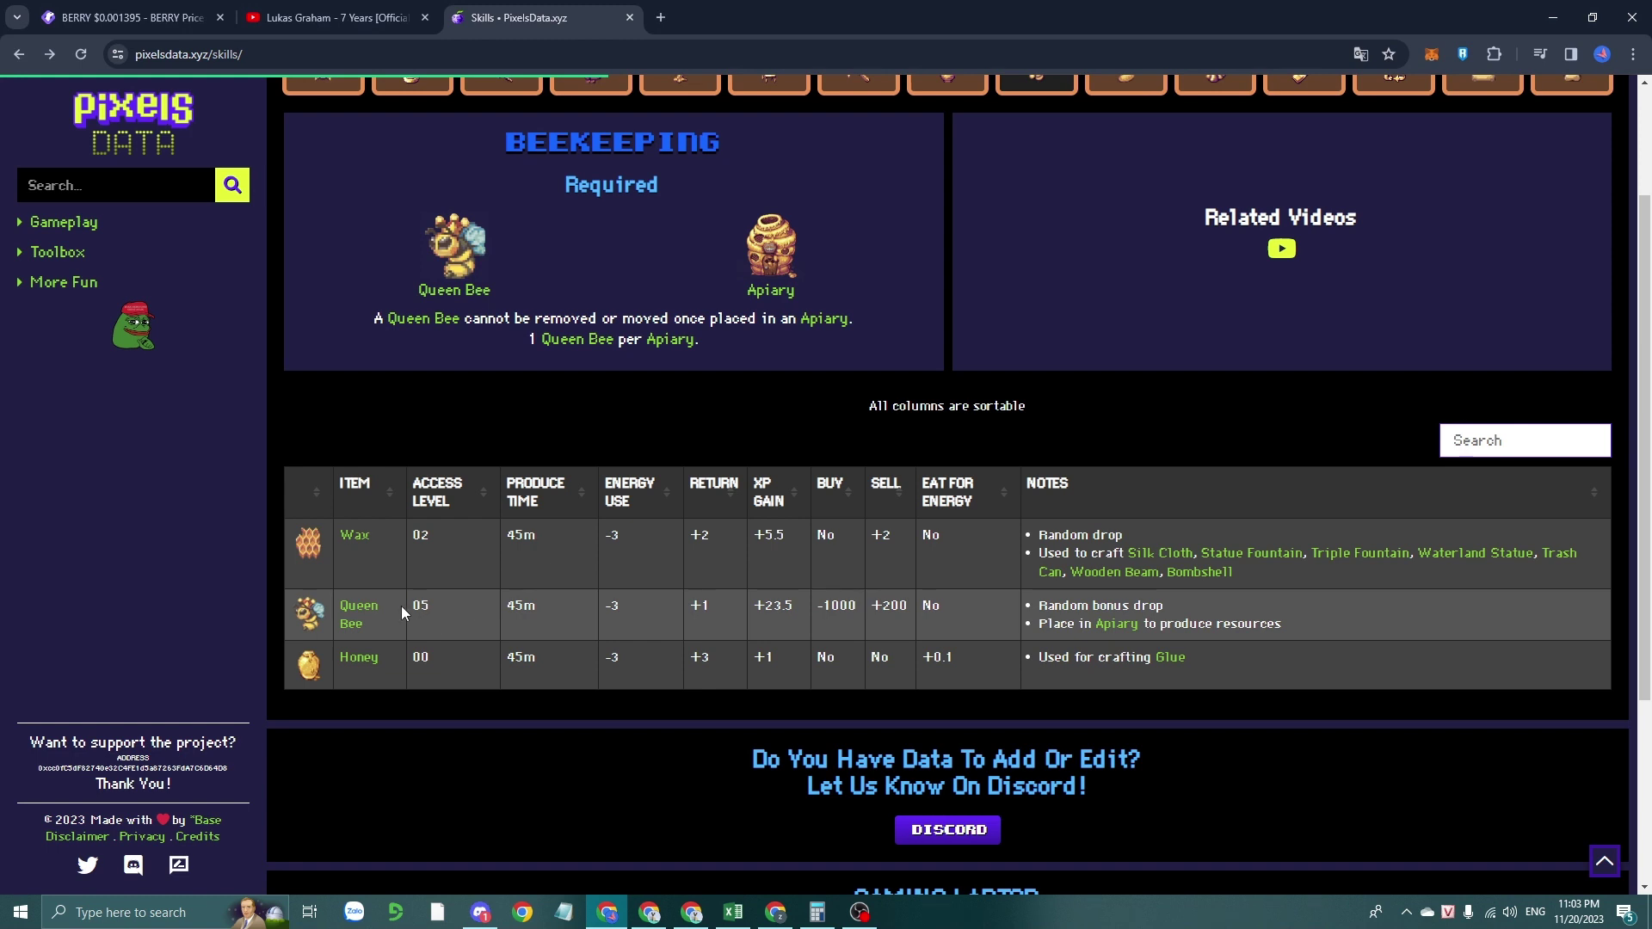
# Review the Queen Bee row's name and produce time in the Beekeeping item table.
pyautogui.moveTo(401, 606); pyautogui.dragTo(358, 606)
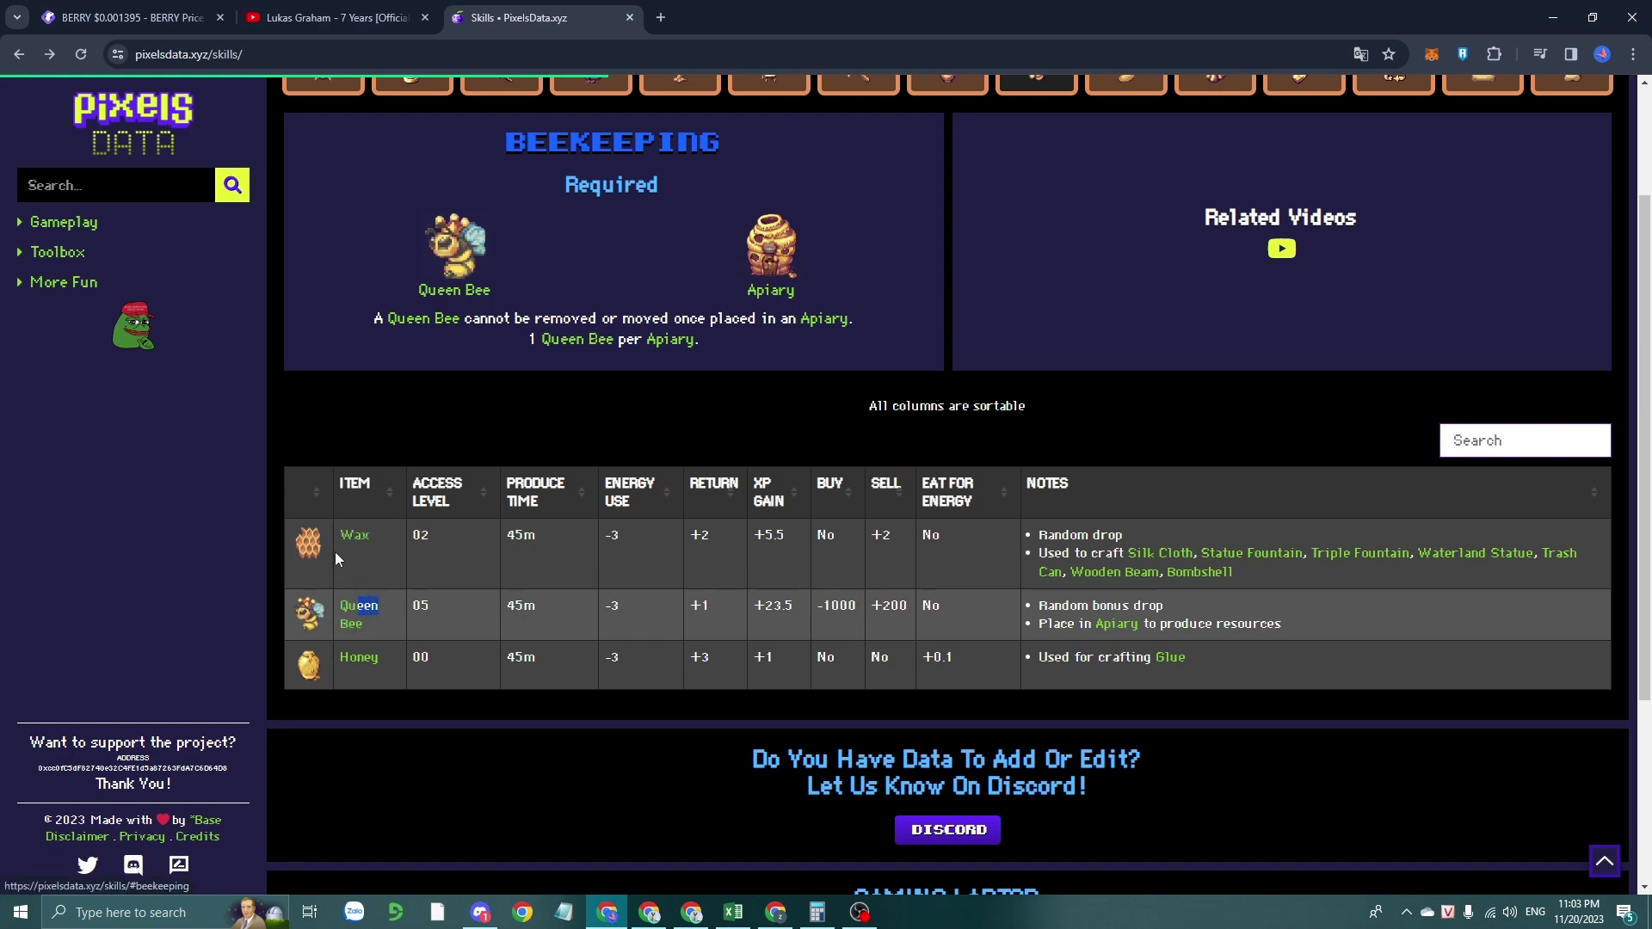
pyautogui.click(472, 625)
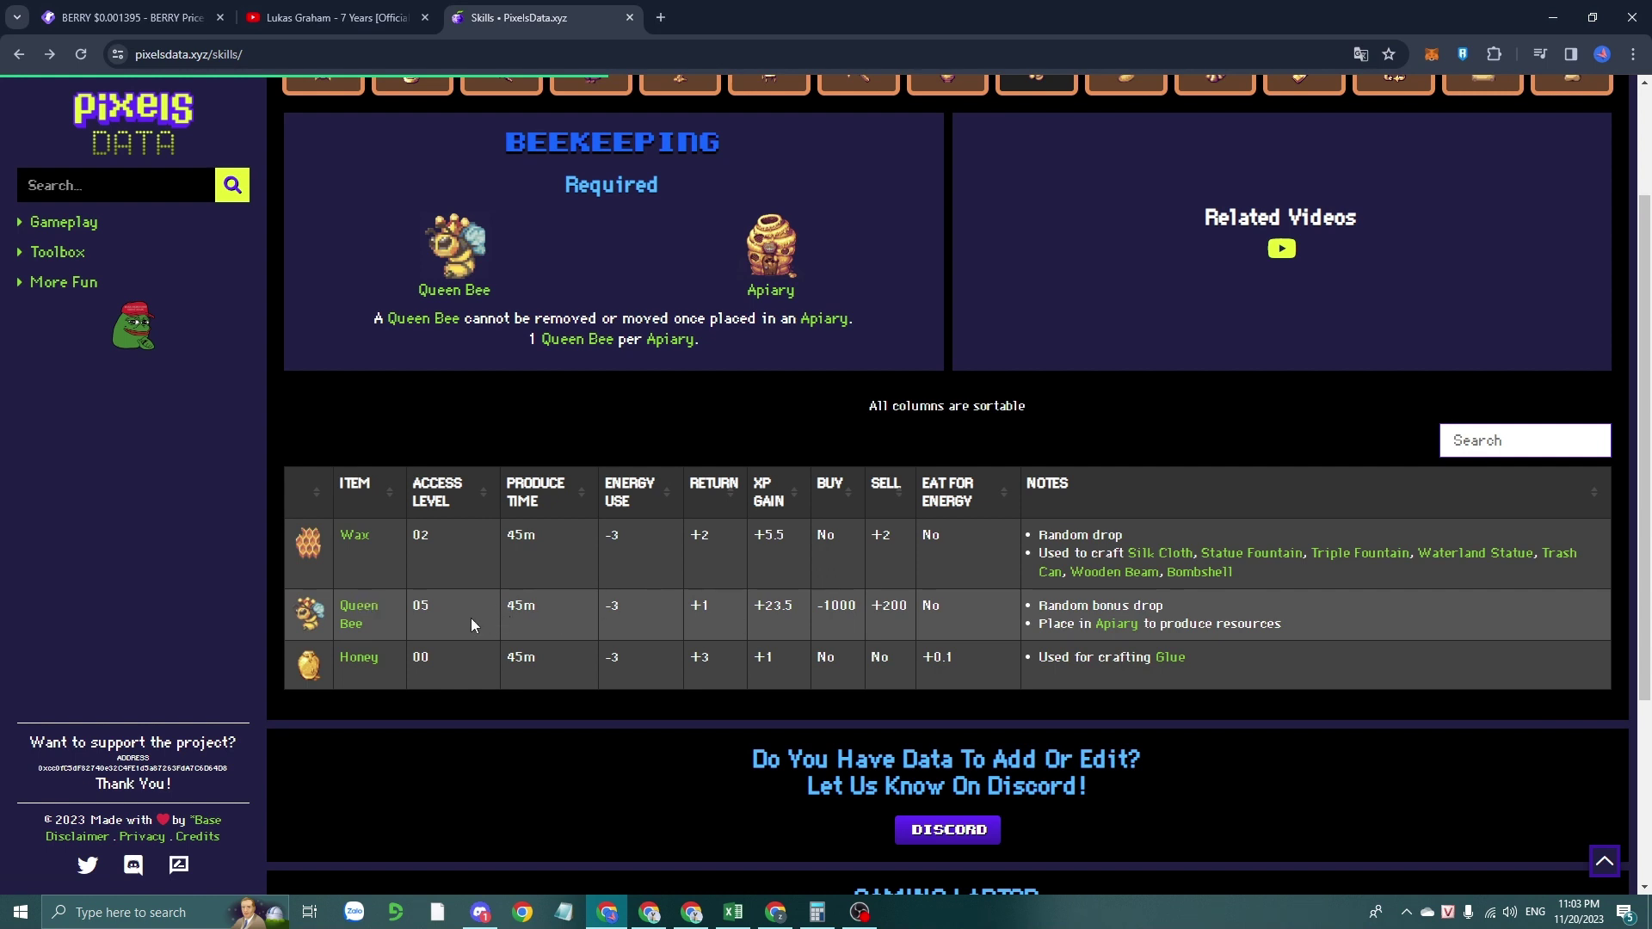
pyautogui.doubleClick(523, 605)
pyautogui.click(637, 670)
# Open the Slugger skill and review its Silk Slug requirements and item table.
pyautogui.scroll(2, 1160, 356)
pyautogui.click(1115, 244)
pyautogui.scroll(-1, 652, 627)
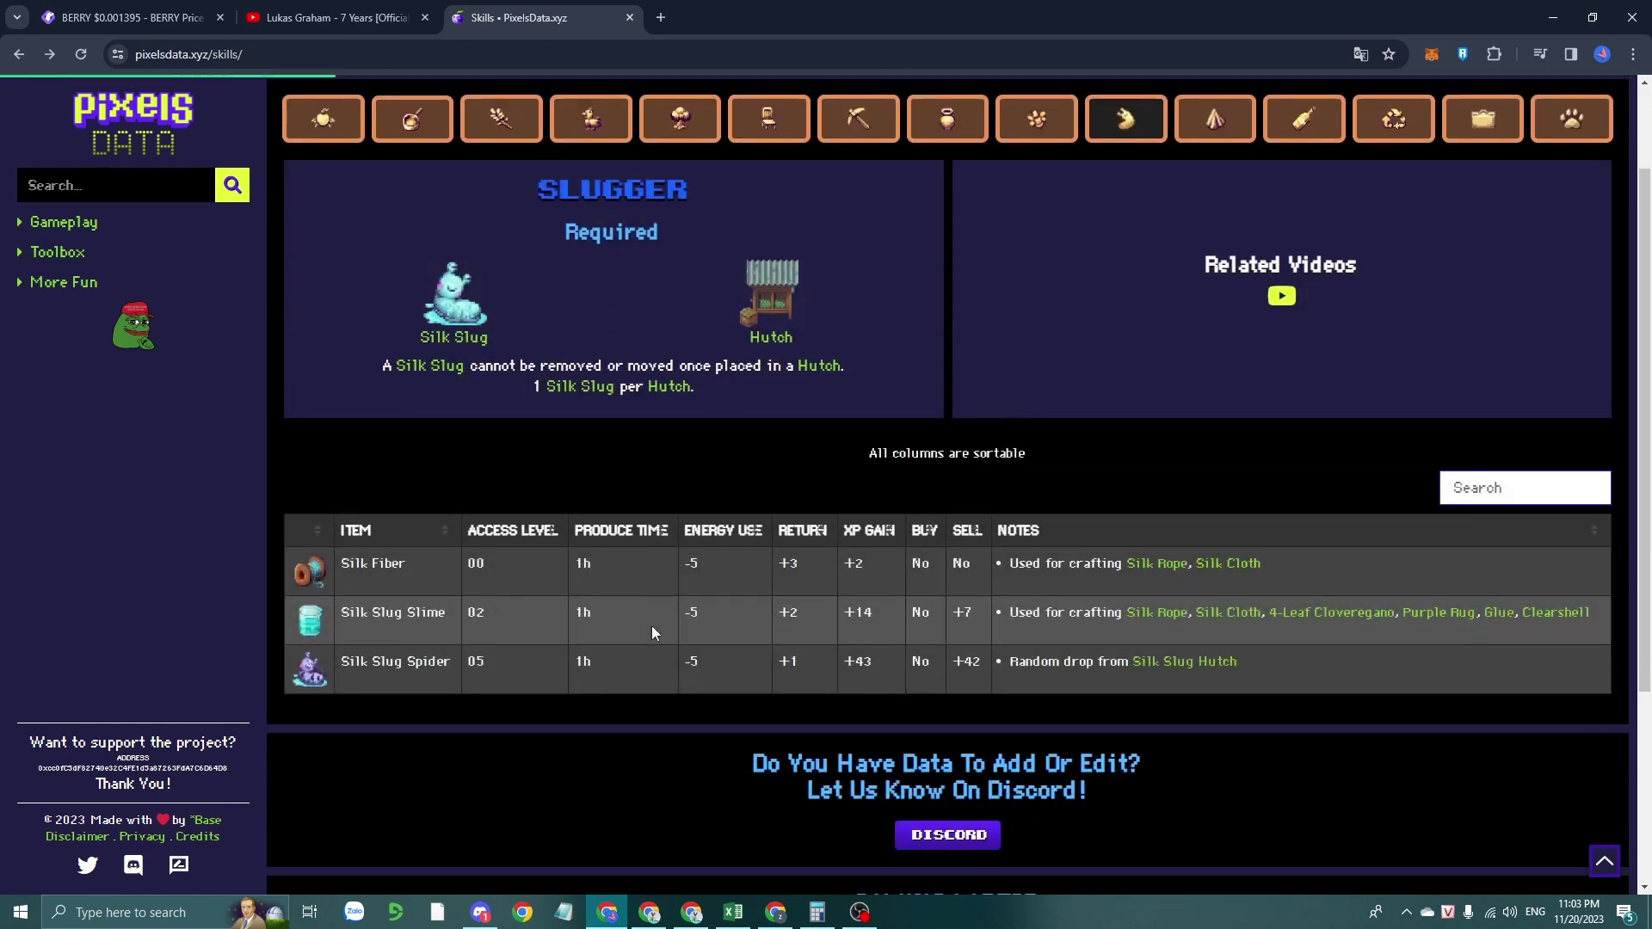
pyautogui.scroll(-1, 653, 630)
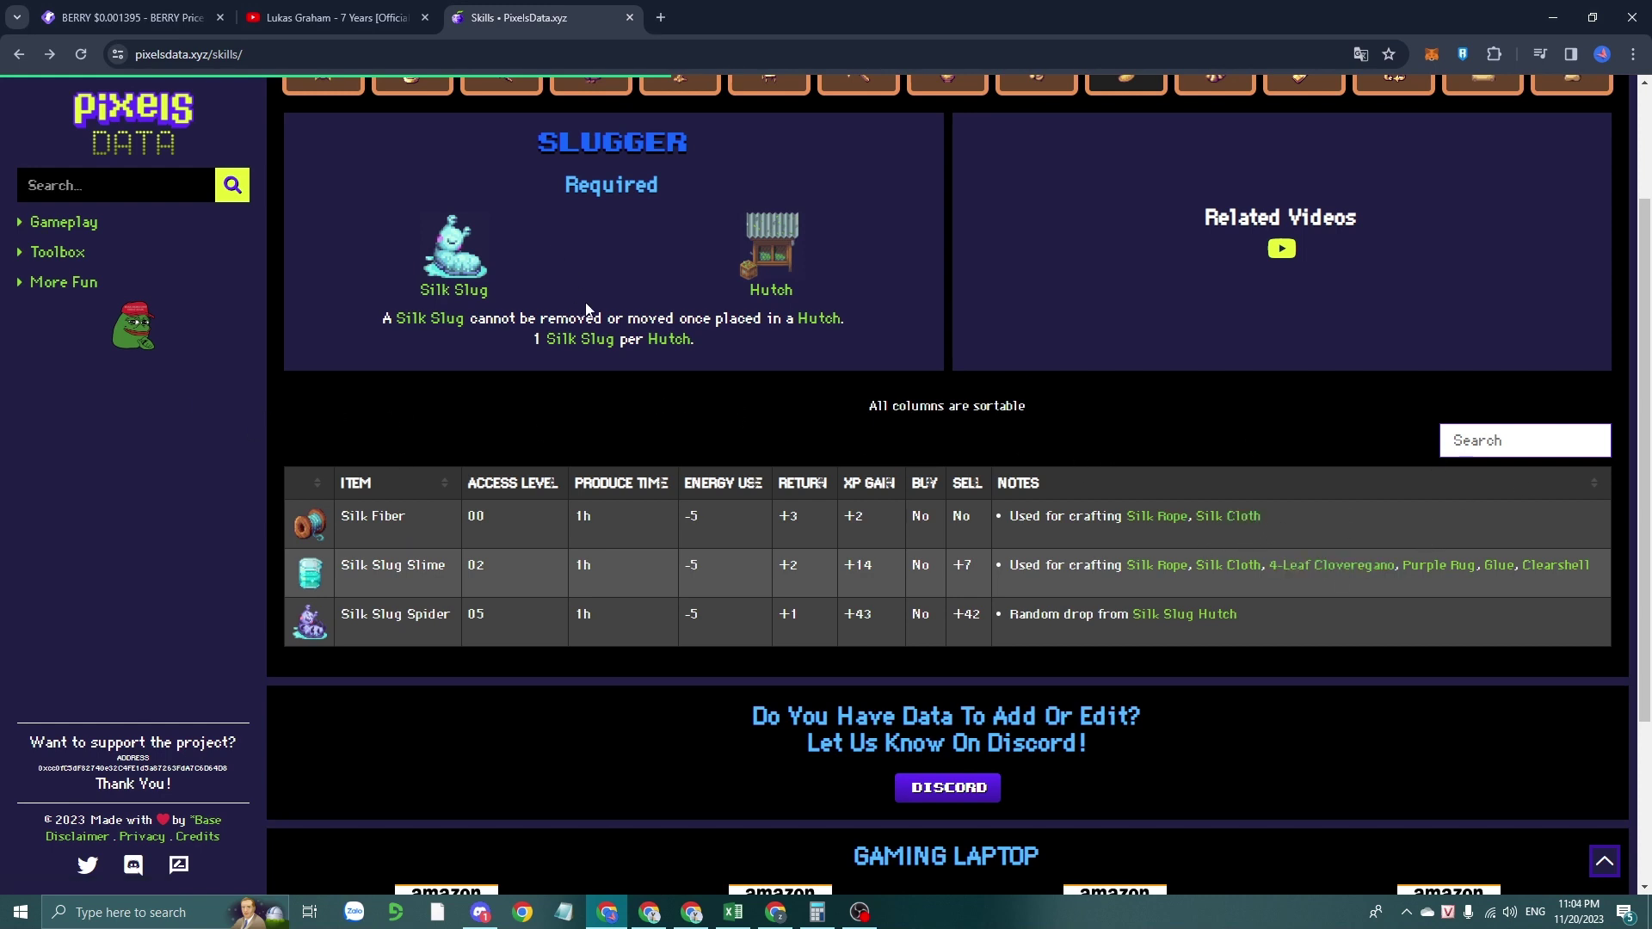
# Compare the Aviculture and Slugger skill pages, ending on the Beekeeping skill.
pyautogui.scroll(2, 588, 309)
pyautogui.click(590, 250)
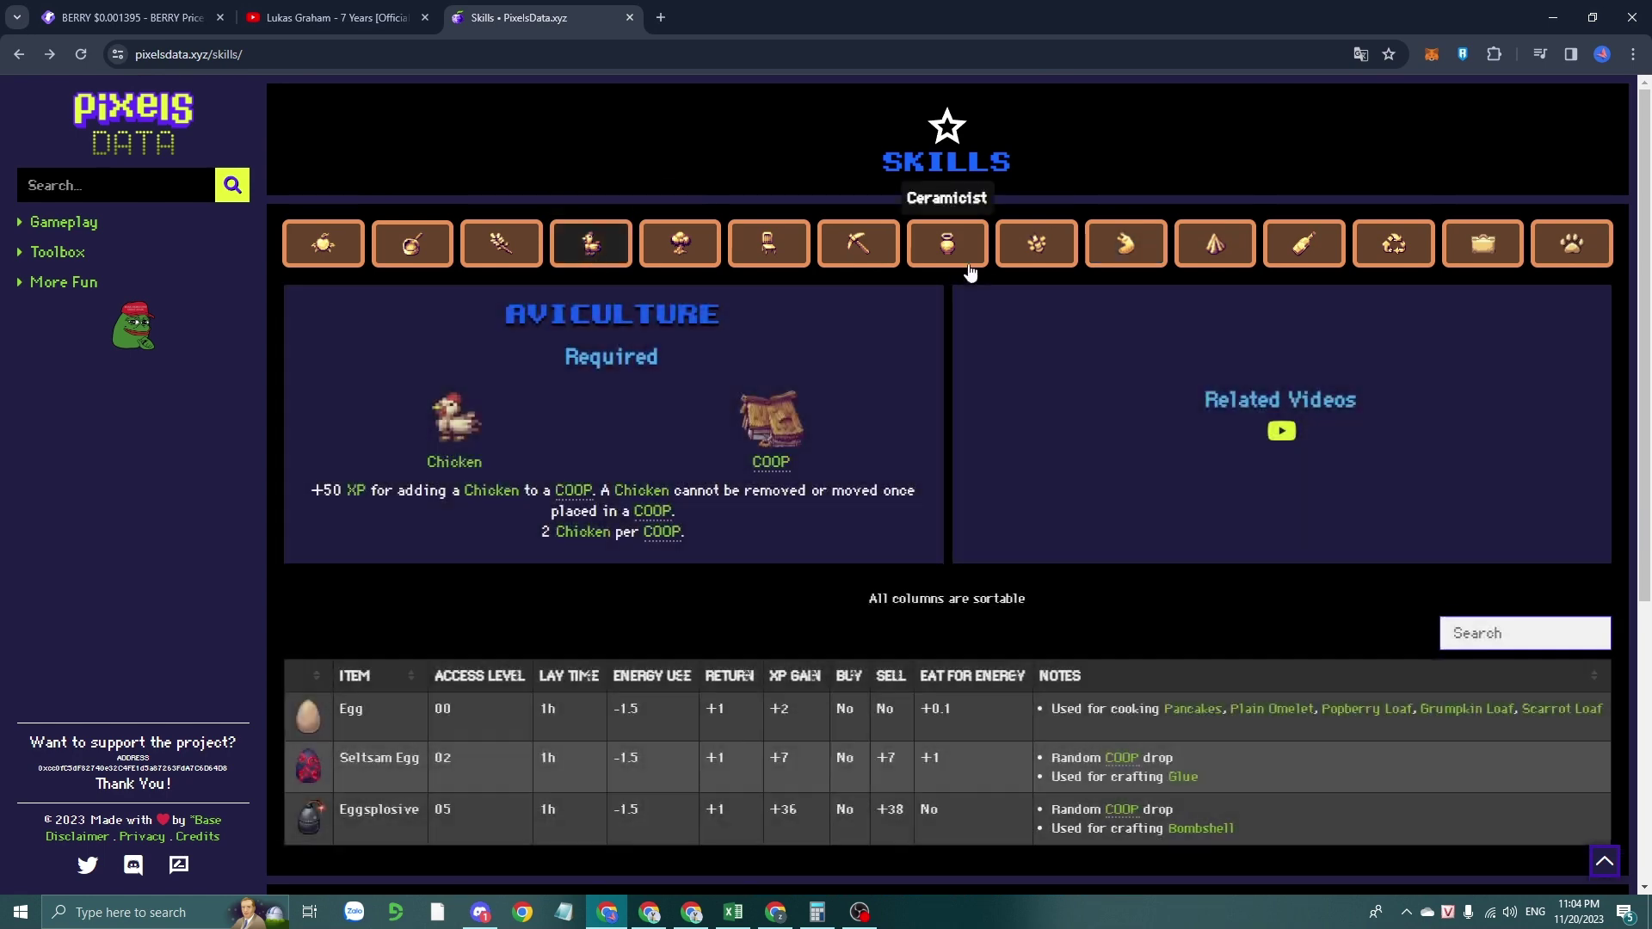
pyautogui.click(1123, 254)
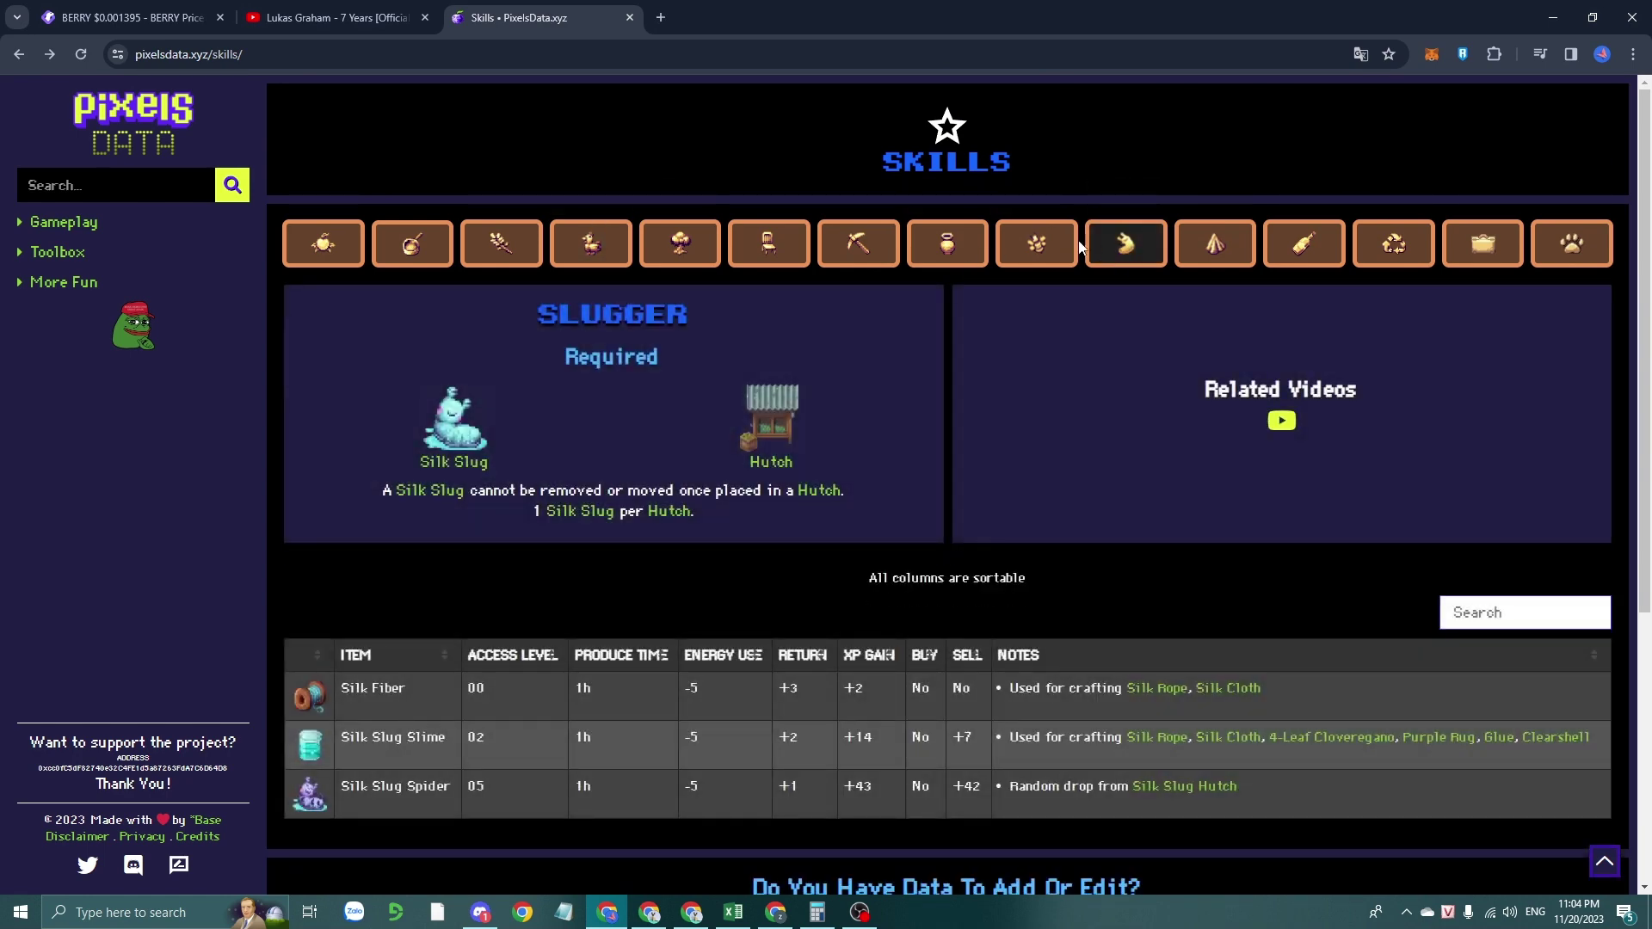
pyautogui.click(1035, 248)
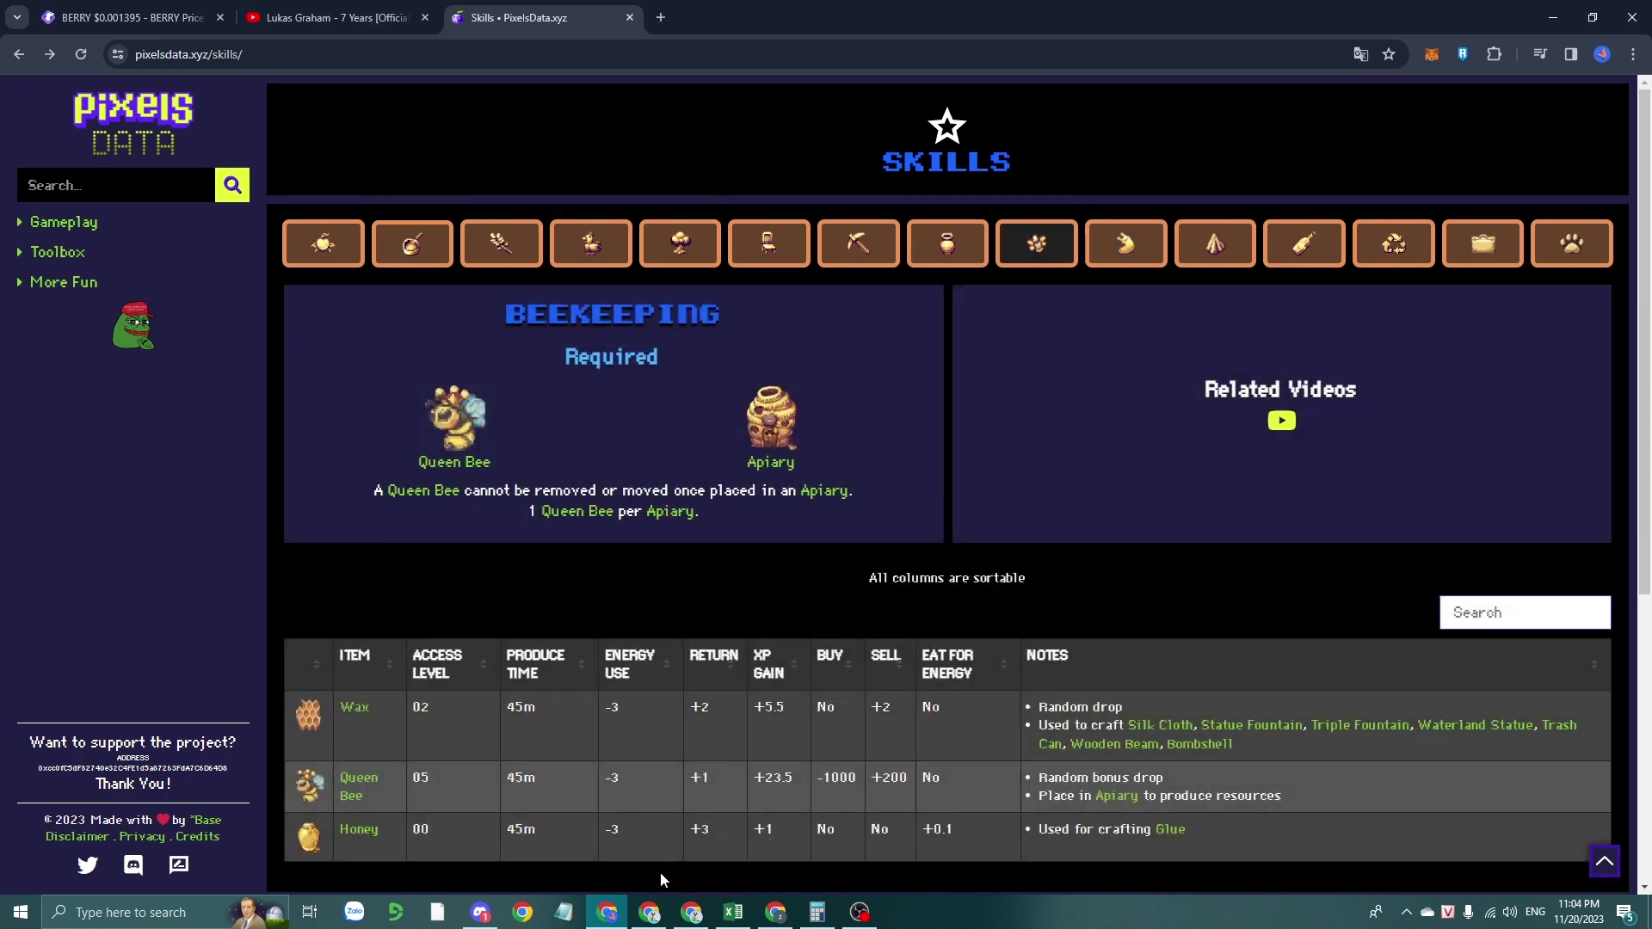
# Switch to the Book1 workbook in Excel and review the level 1 yields and prices for bee and chicken raising.
pyautogui.click(664, 917)
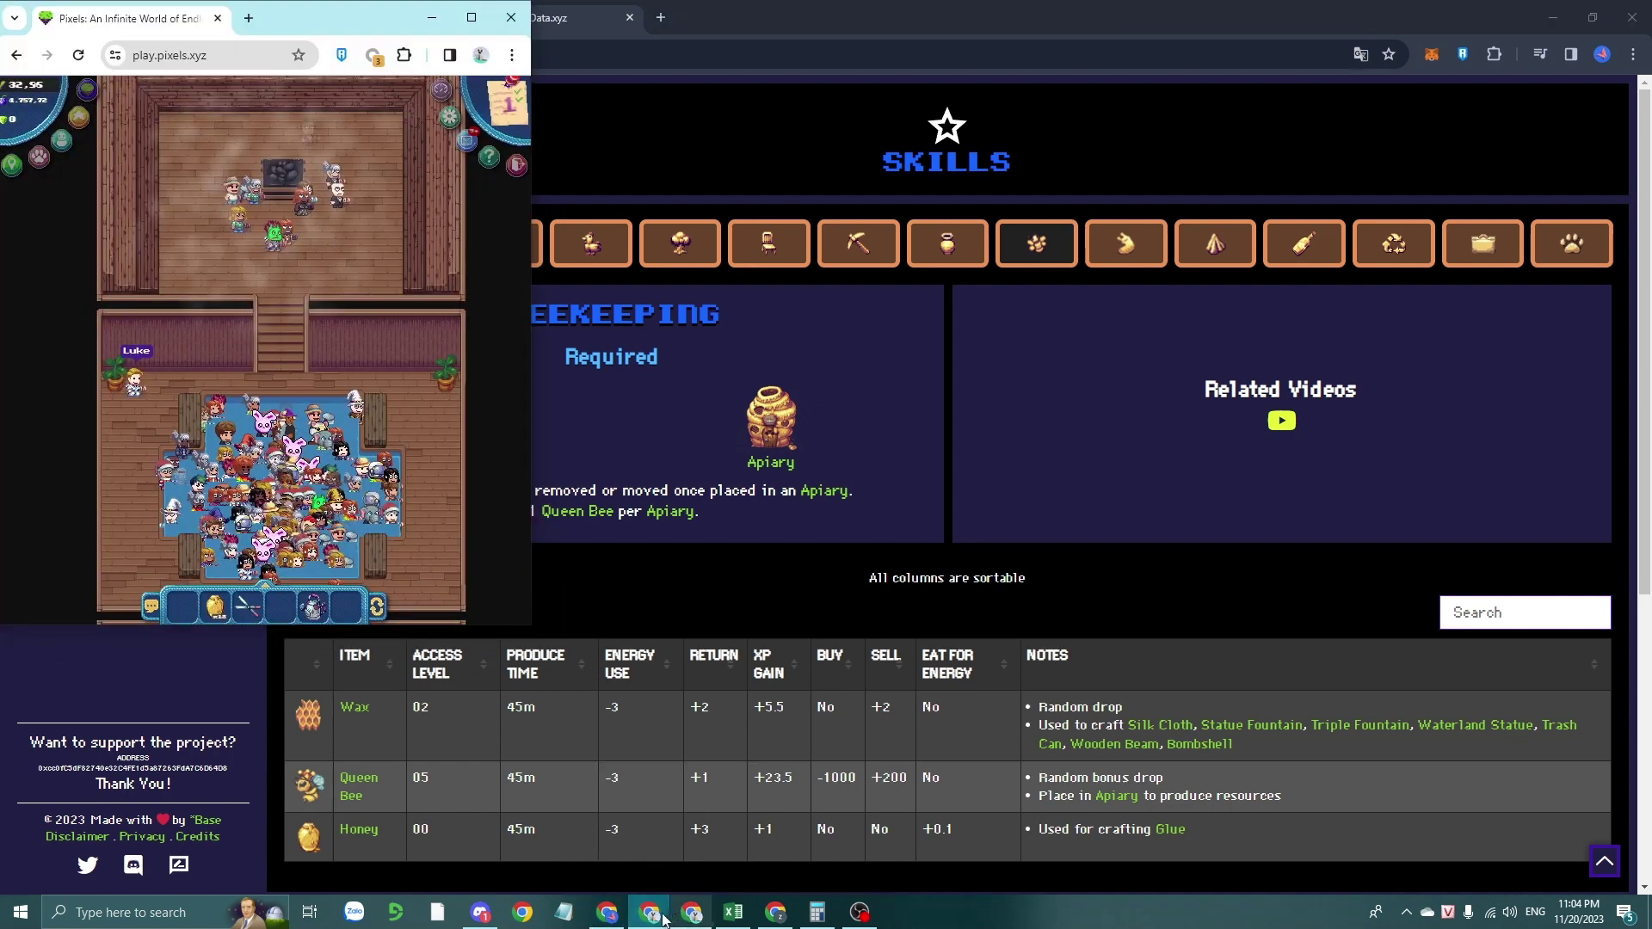
pyautogui.click(665, 917)
pyautogui.click(733, 912)
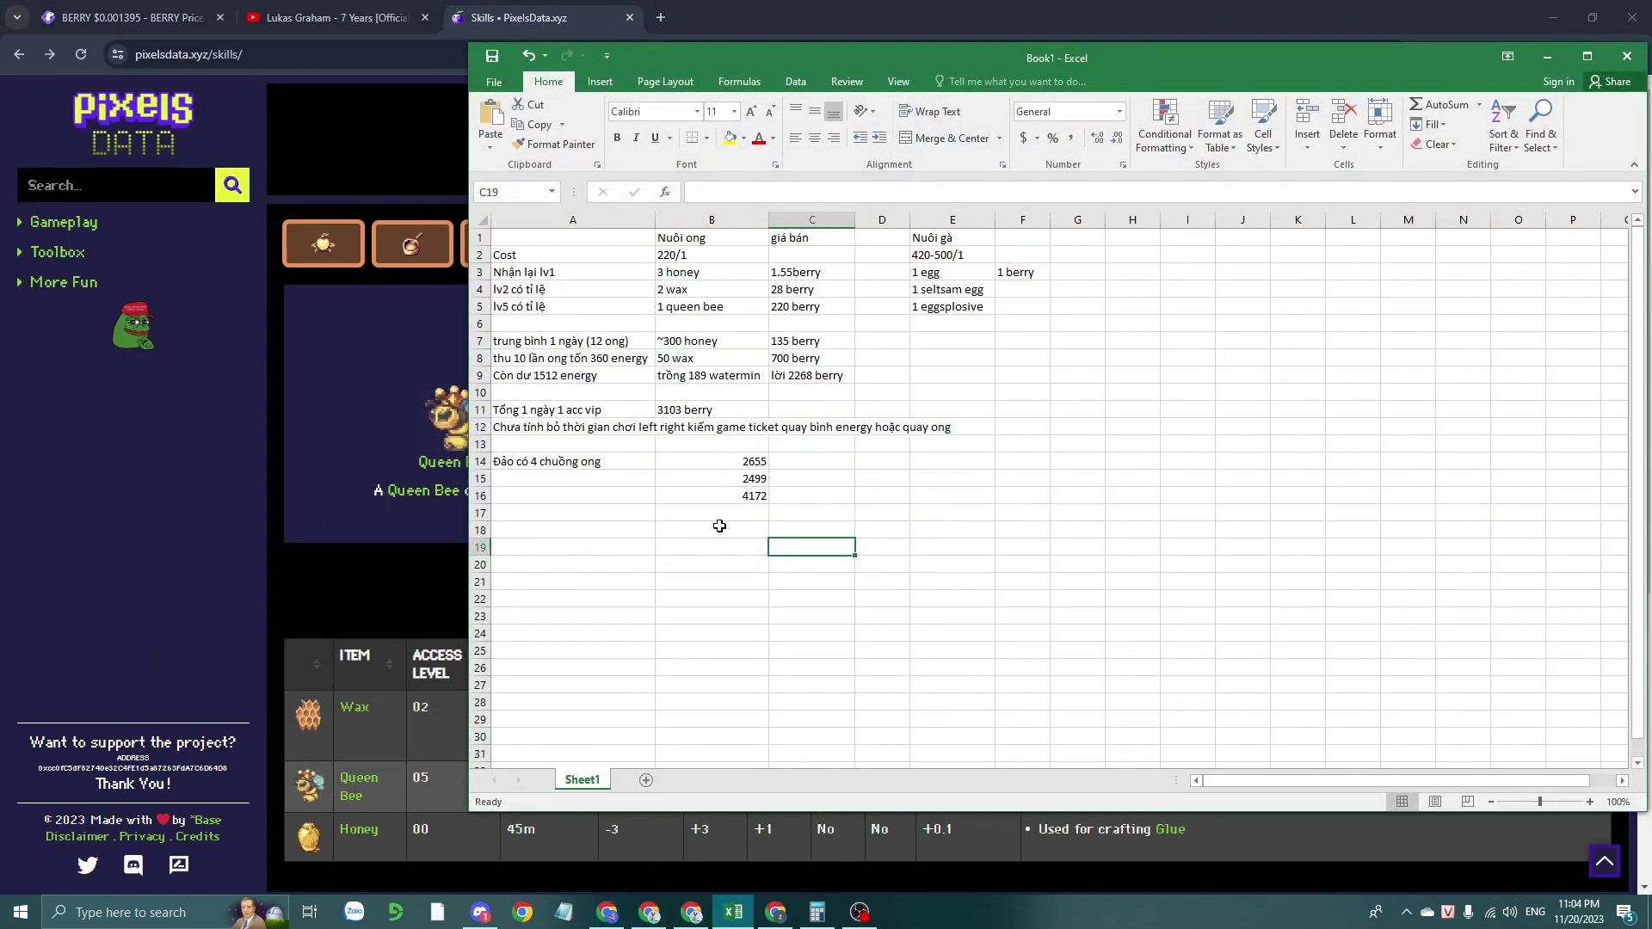
pyautogui.click(565, 586)
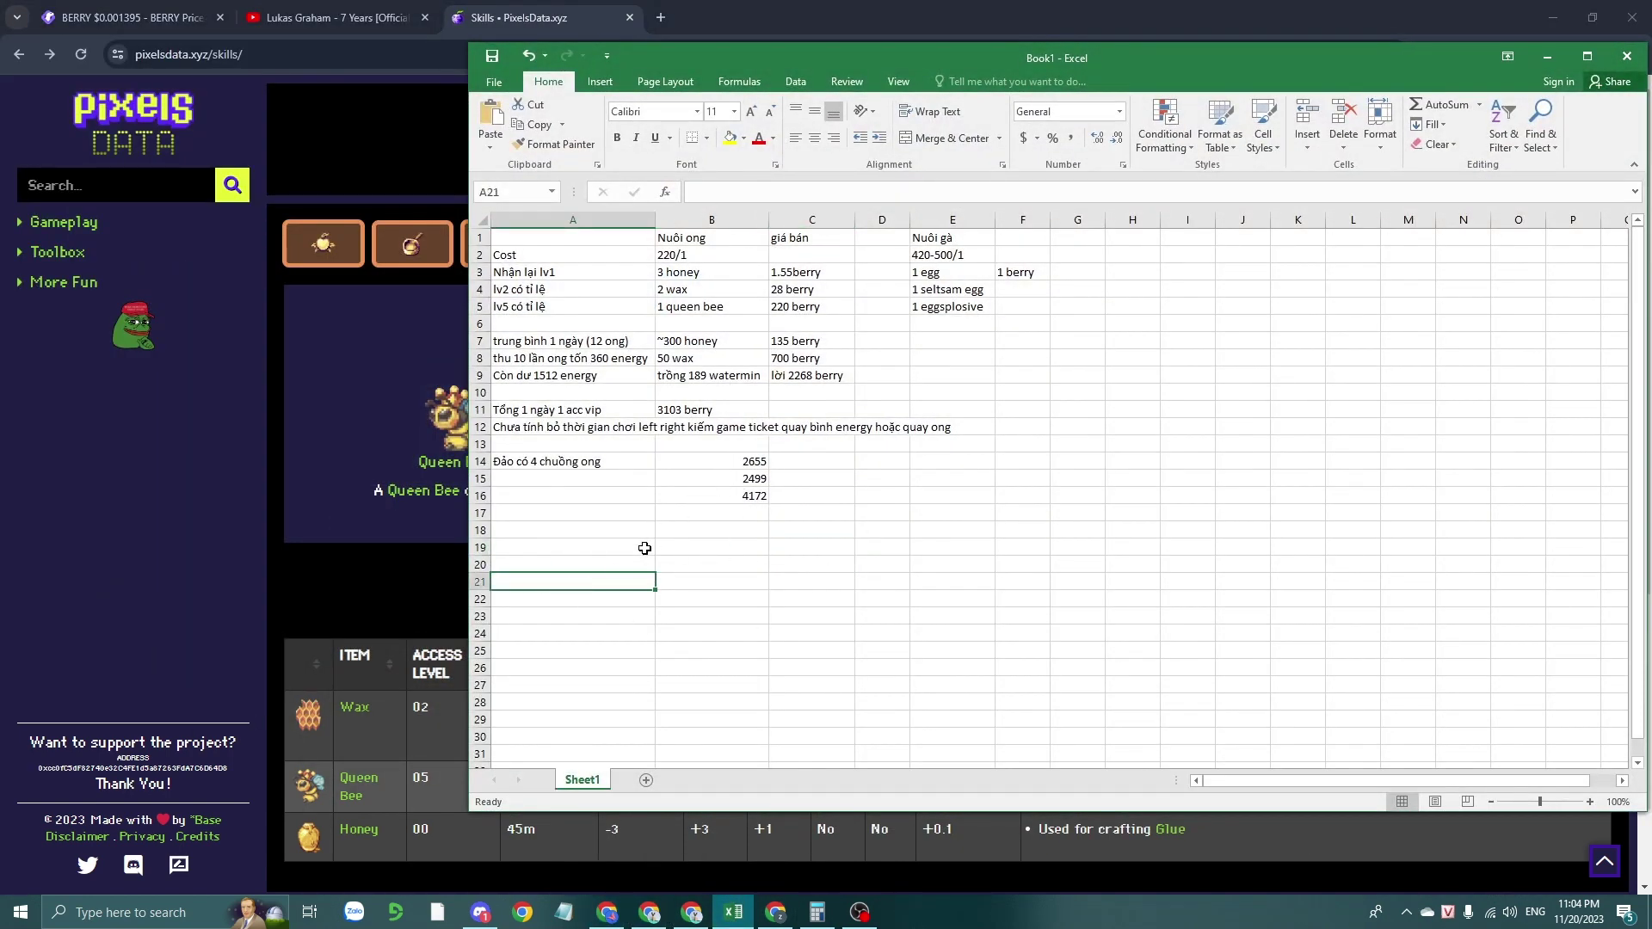
pyautogui.click(576, 272)
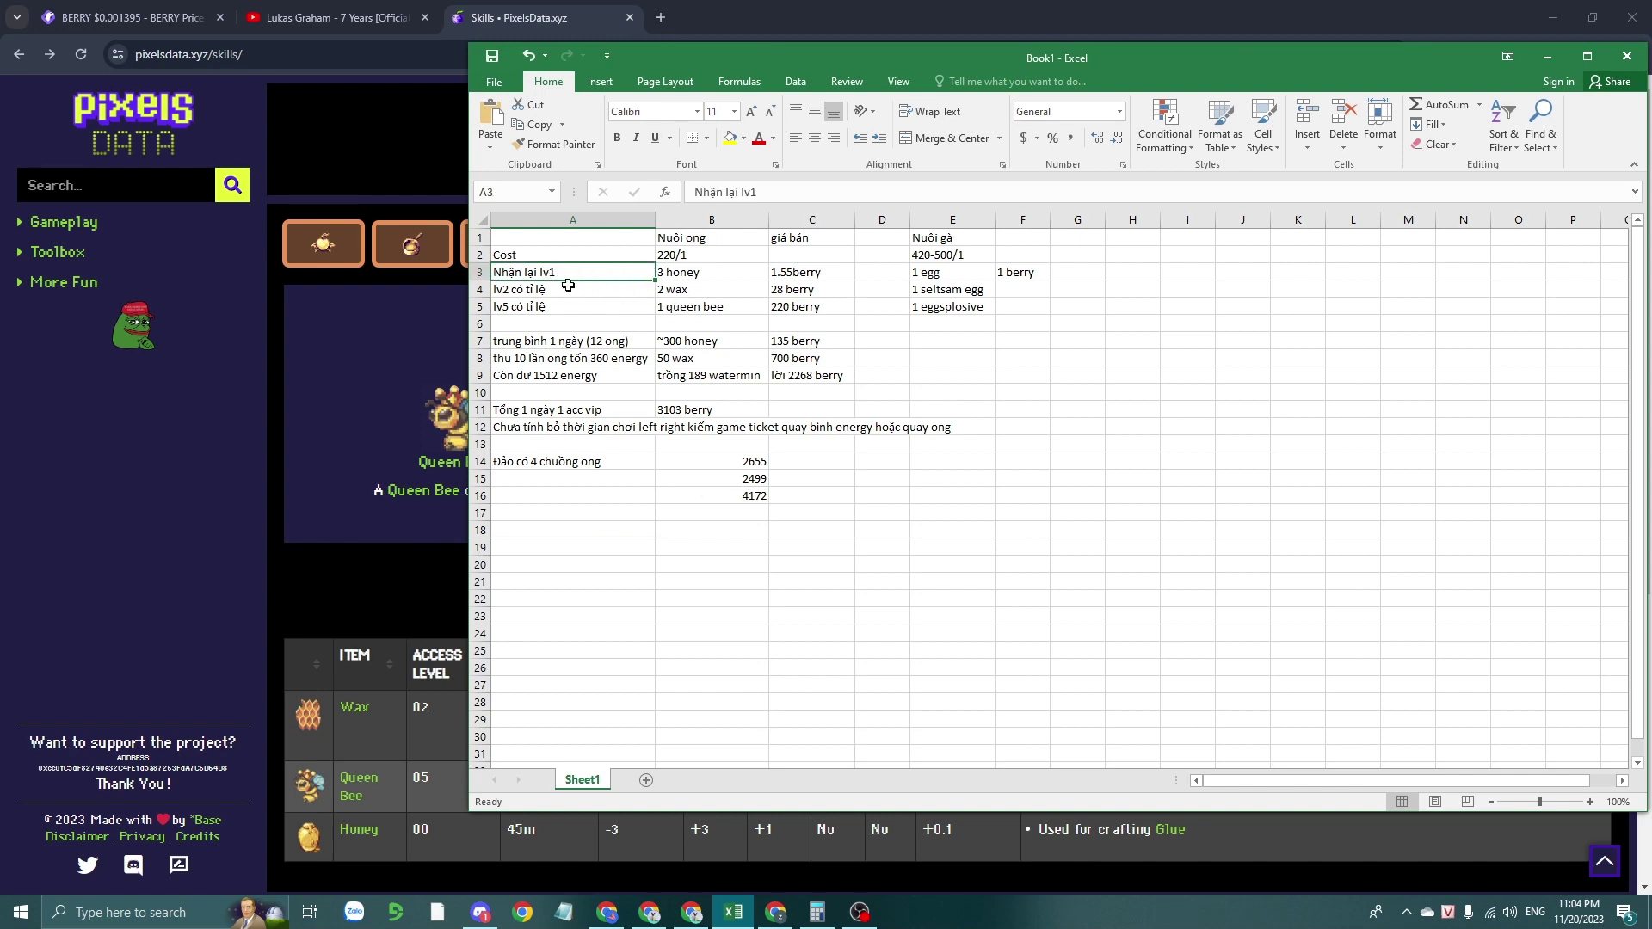
pyautogui.click(686, 278)
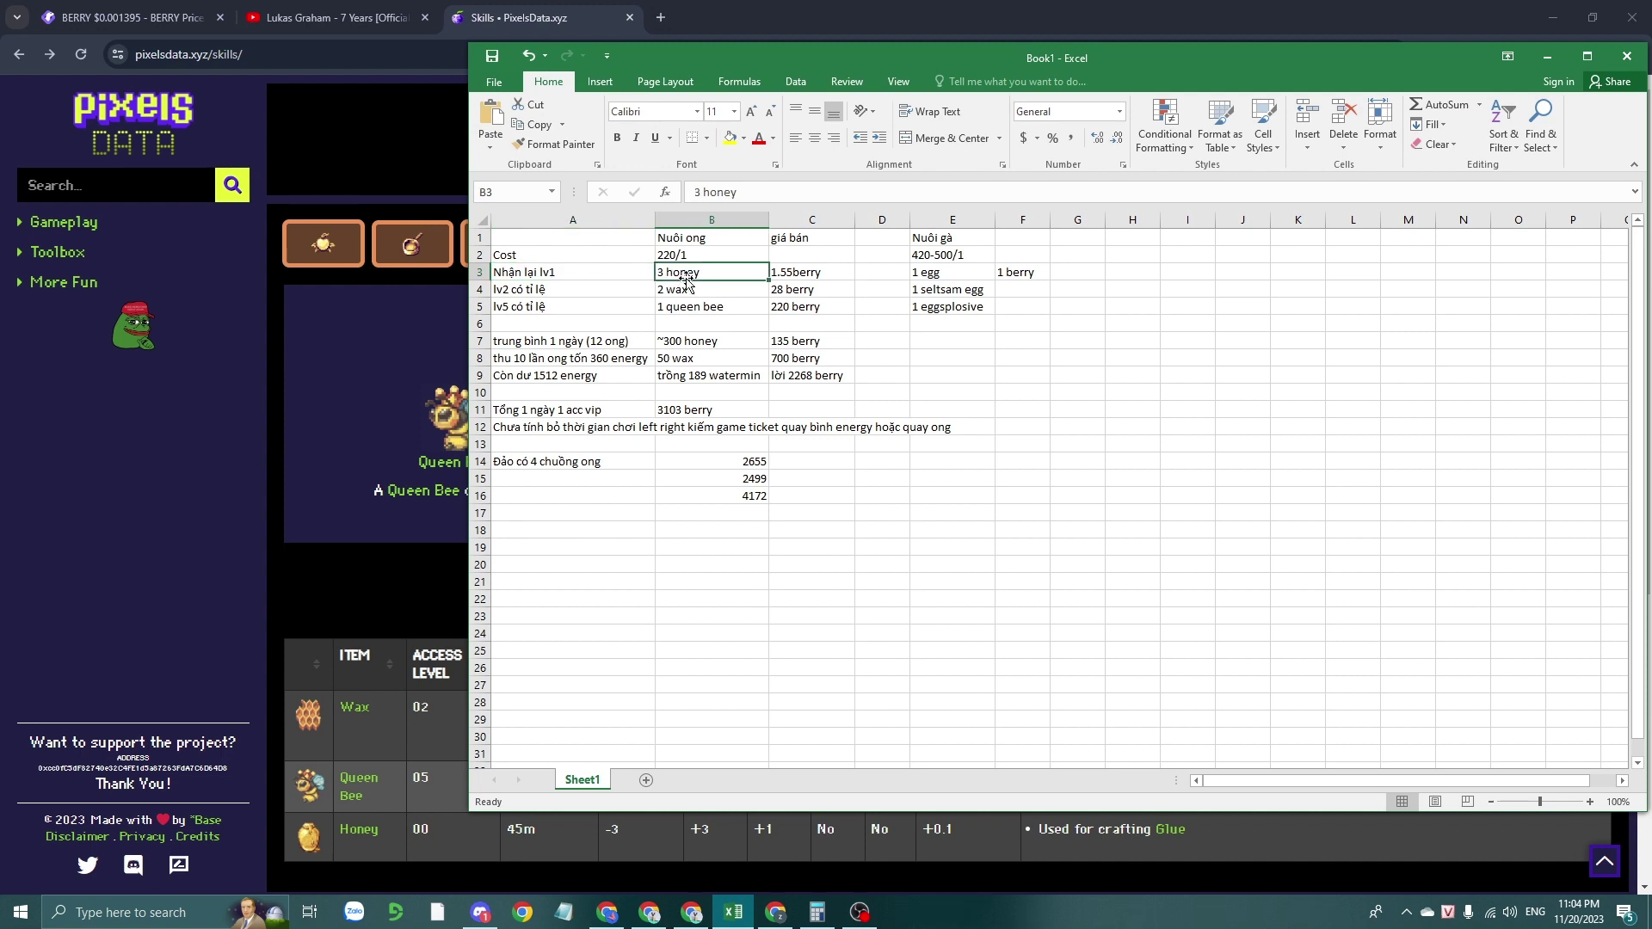
pyautogui.click(804, 276)
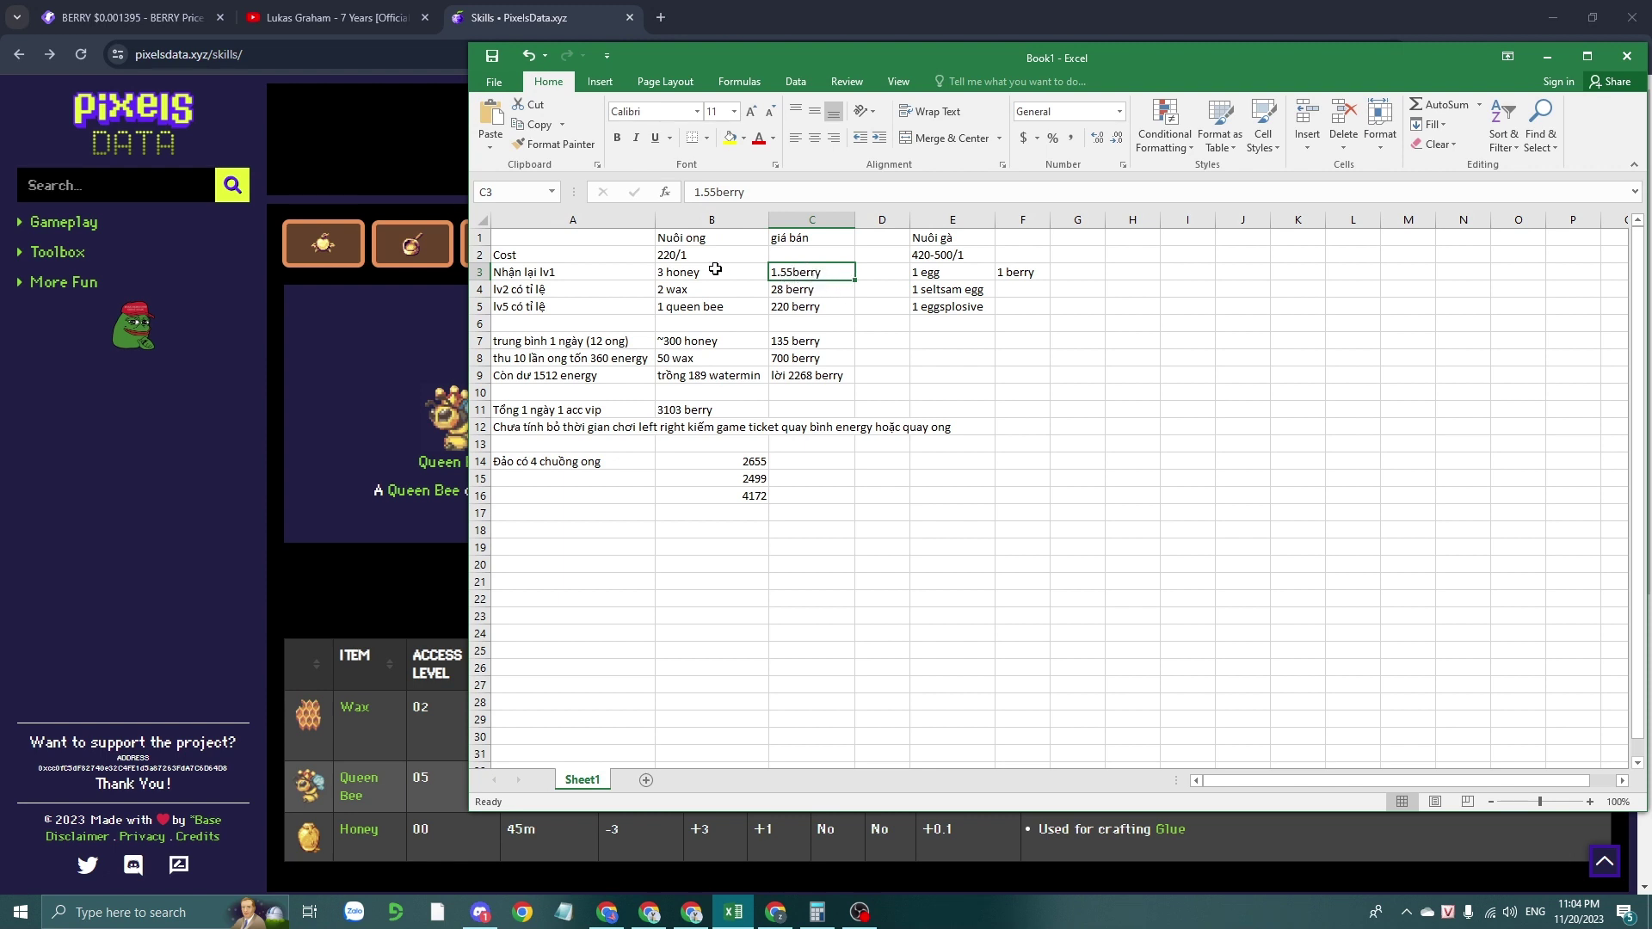
pyautogui.click(925, 275)
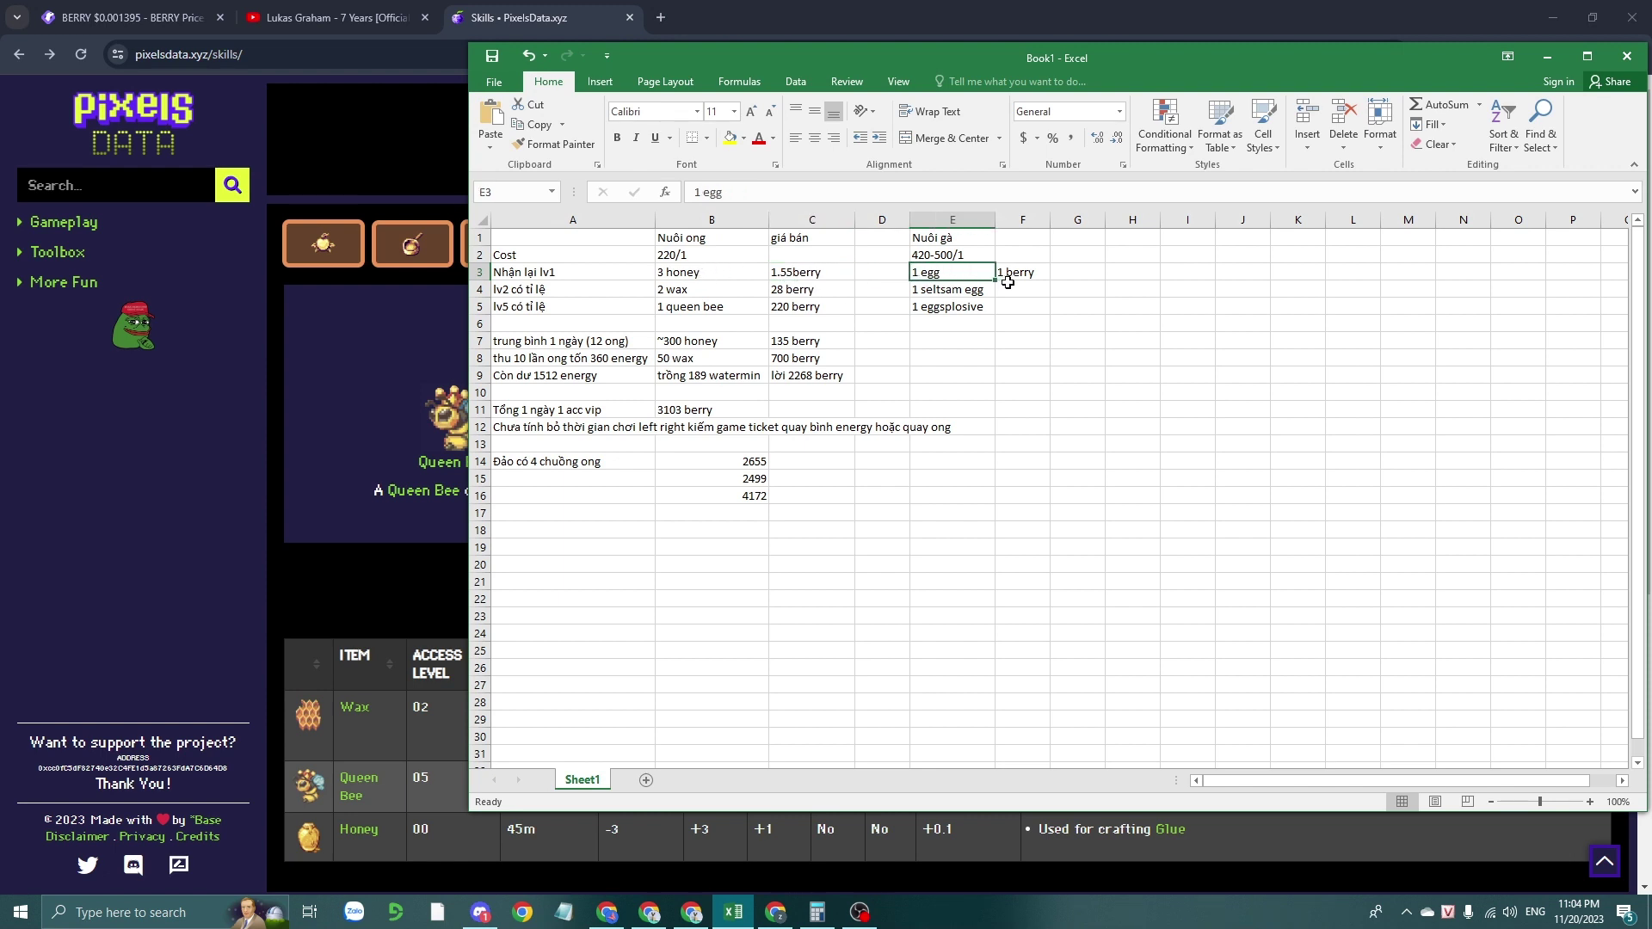
pyautogui.click(1014, 275)
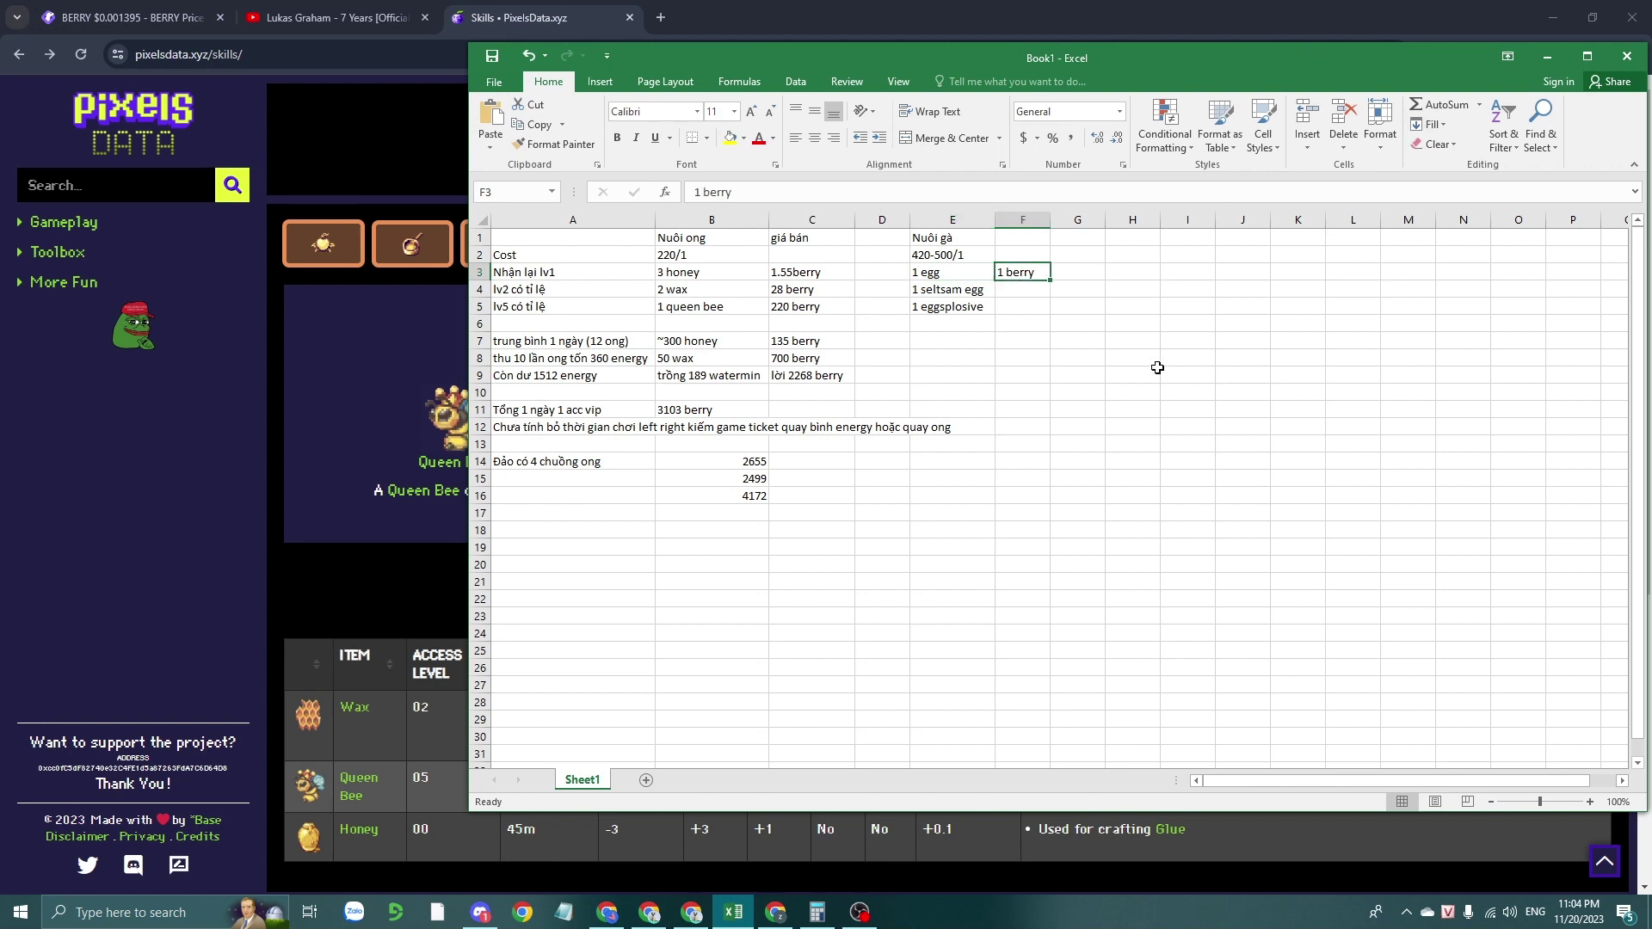
# Review the level 2 row's wax yield and price and its seltsam egg entry.
pyautogui.click(545, 293)
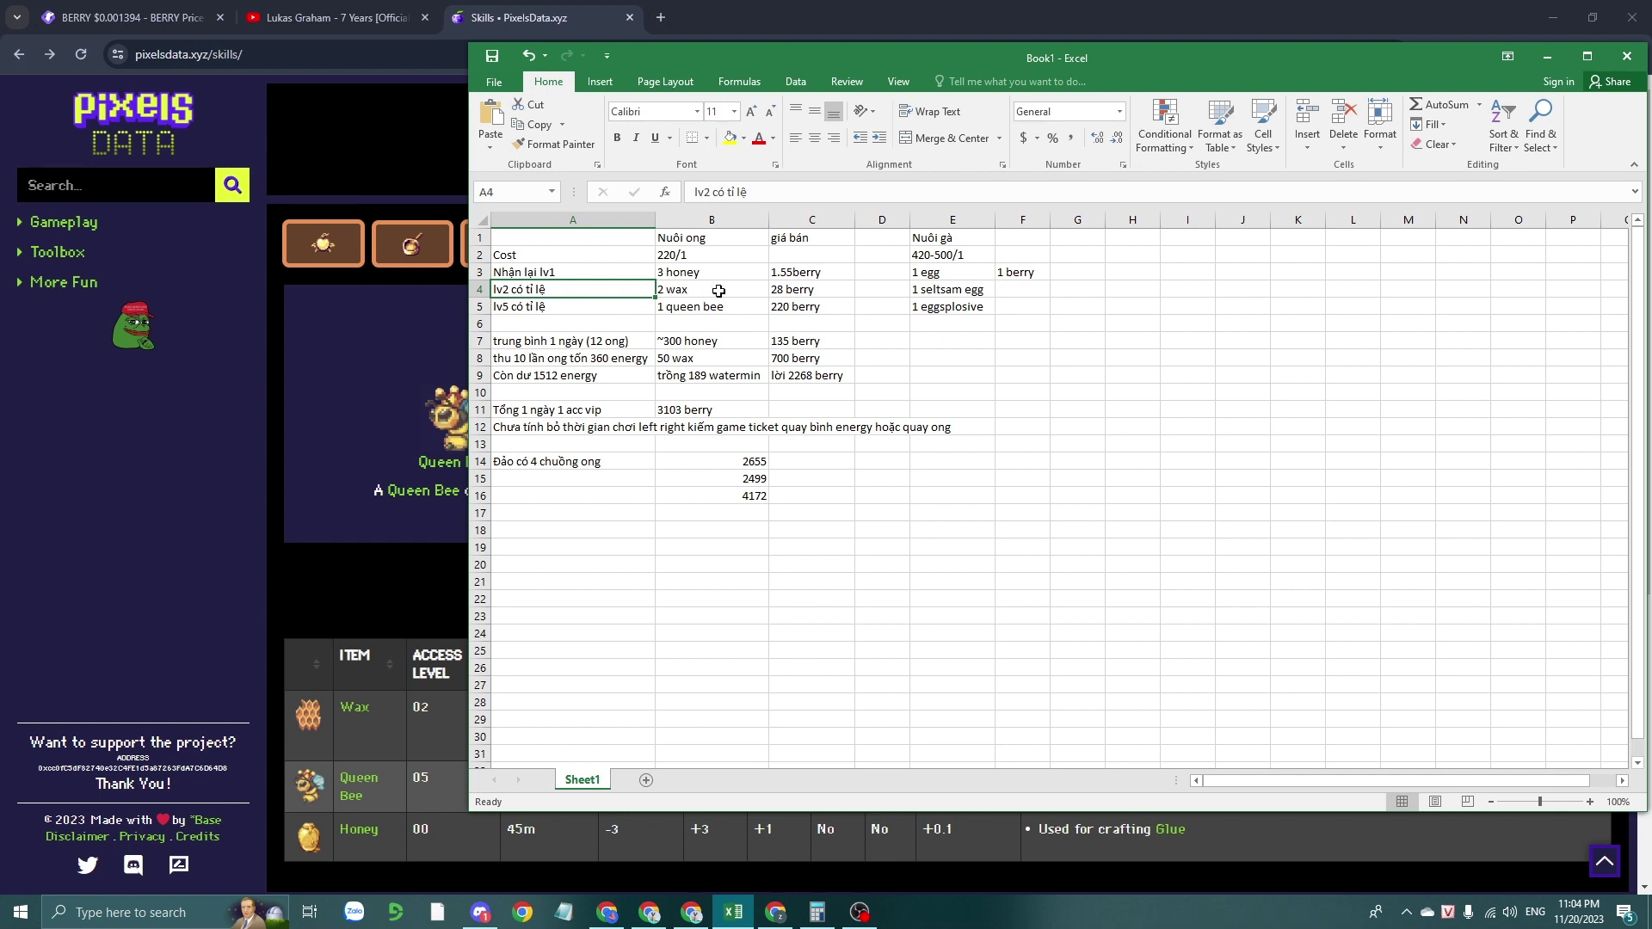
pyautogui.click(691, 291)
pyautogui.click(791, 292)
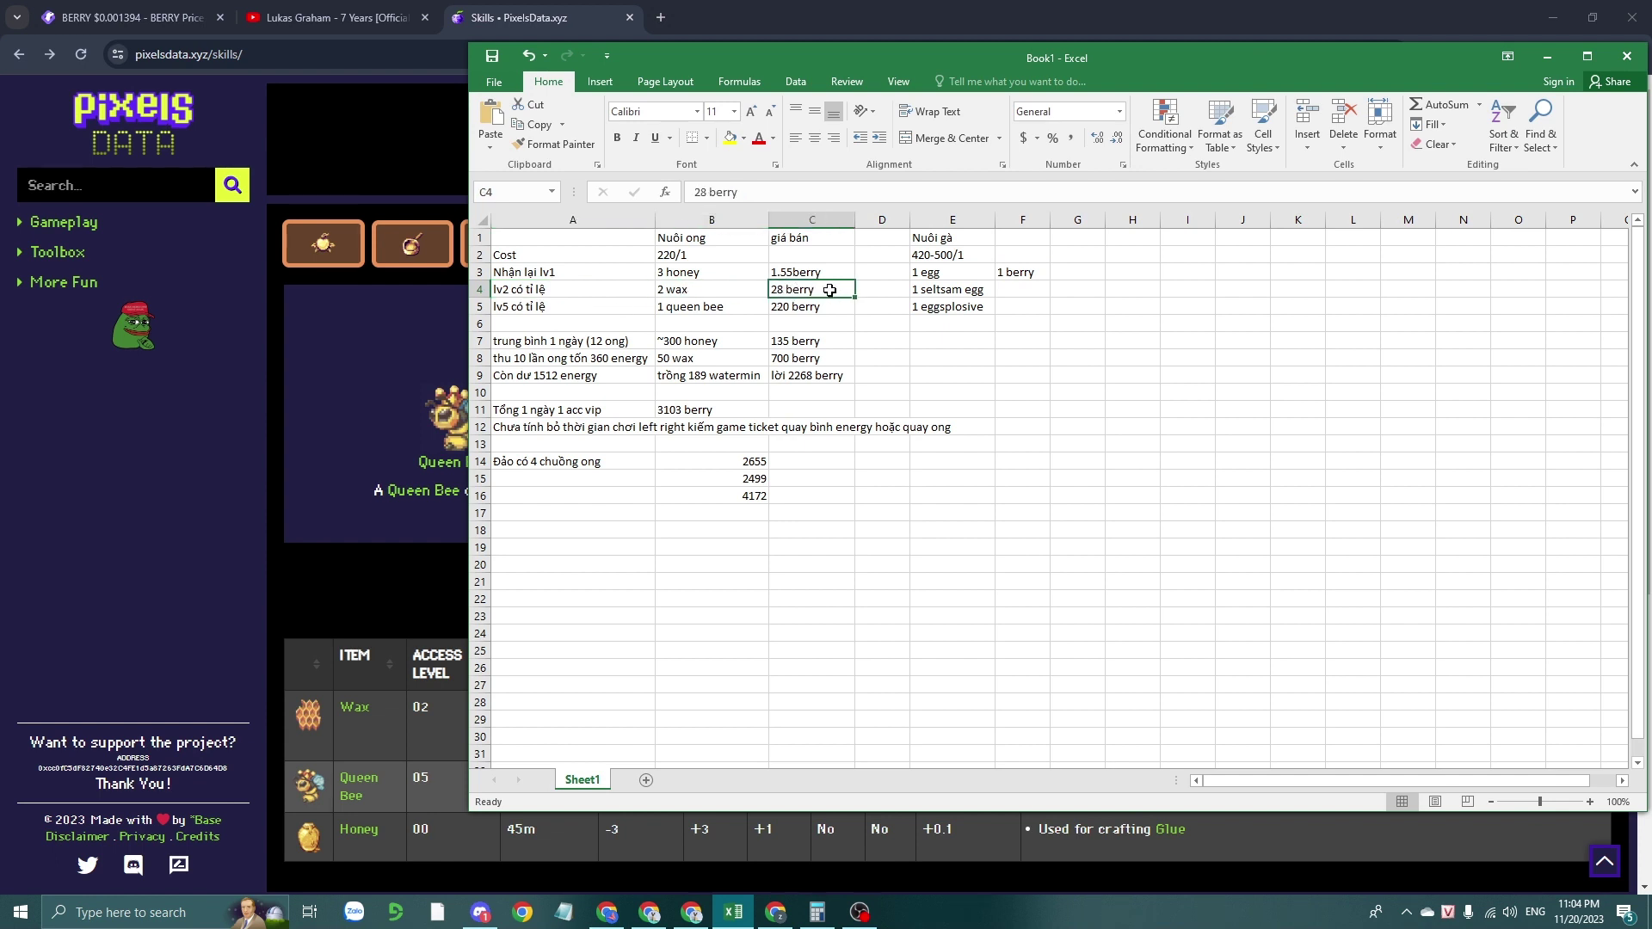
pyautogui.click(951, 290)
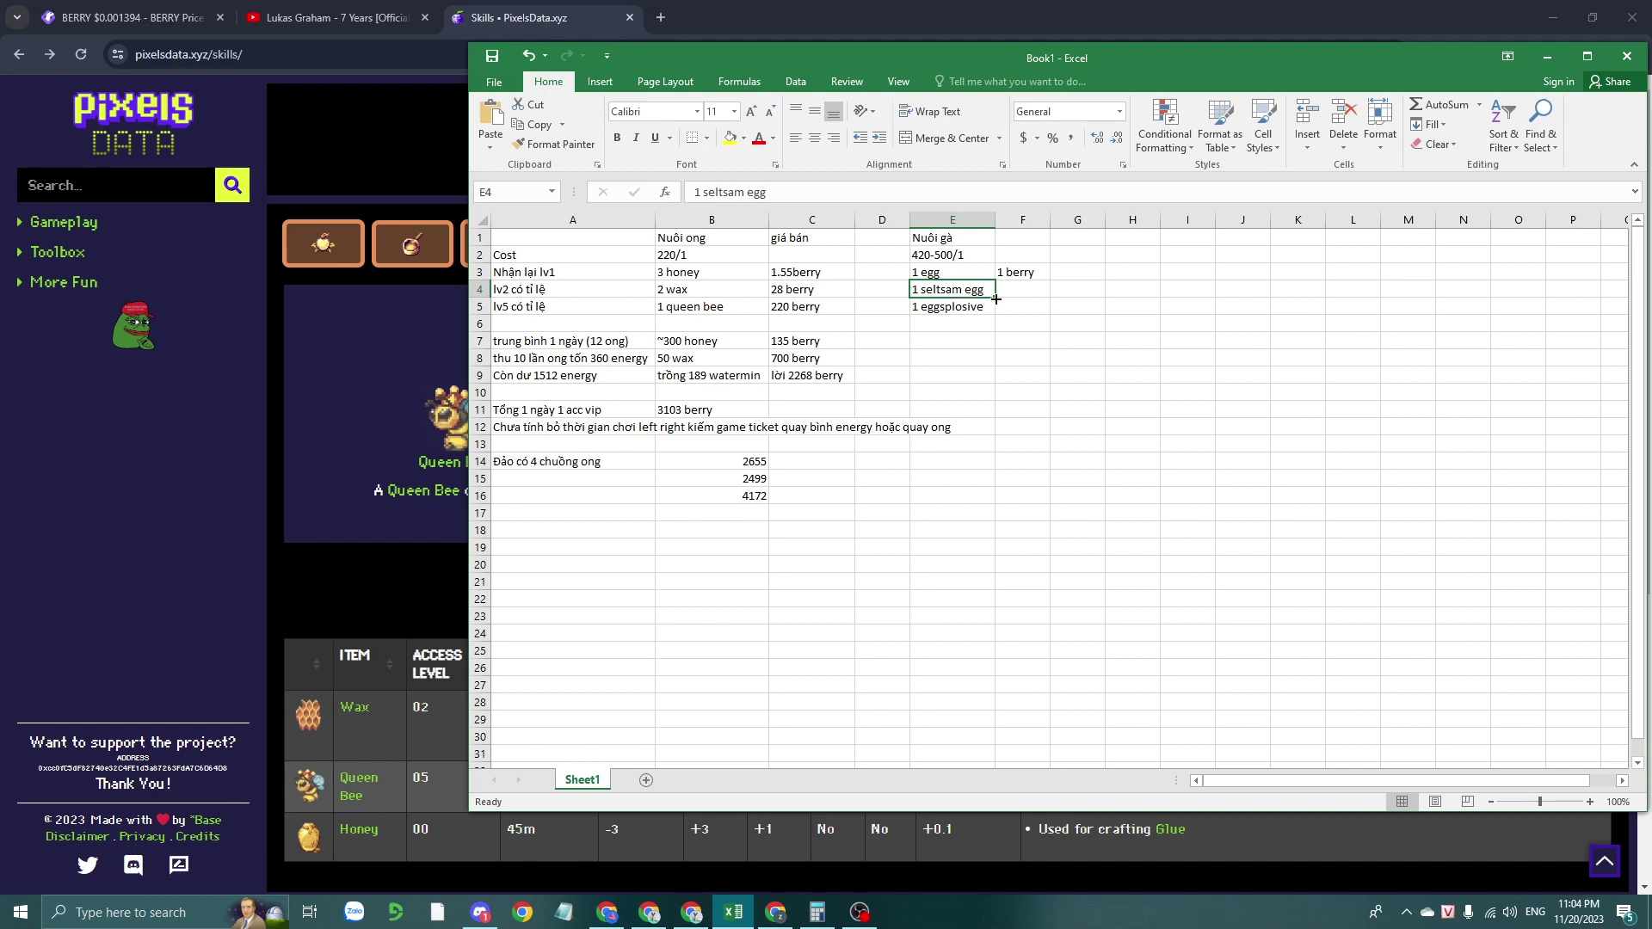
# Switch to the Pixels game window, walk the character to the Buck Galore buy counter and open the Marketplace.
pyautogui.click(775, 912)
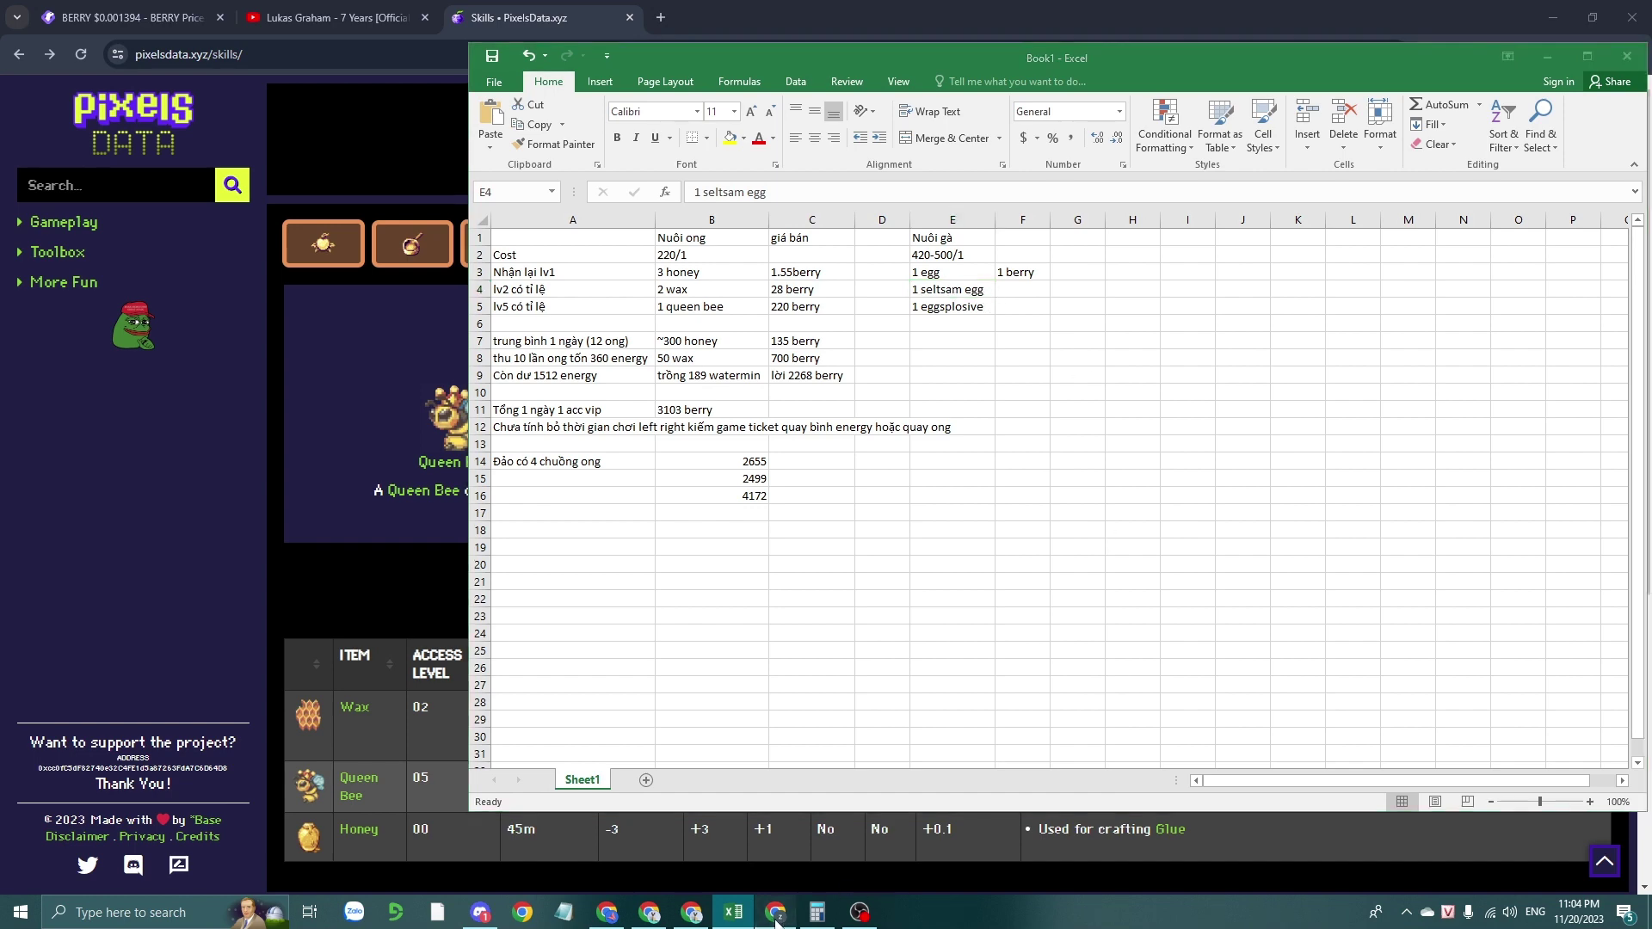
pyautogui.press('a')
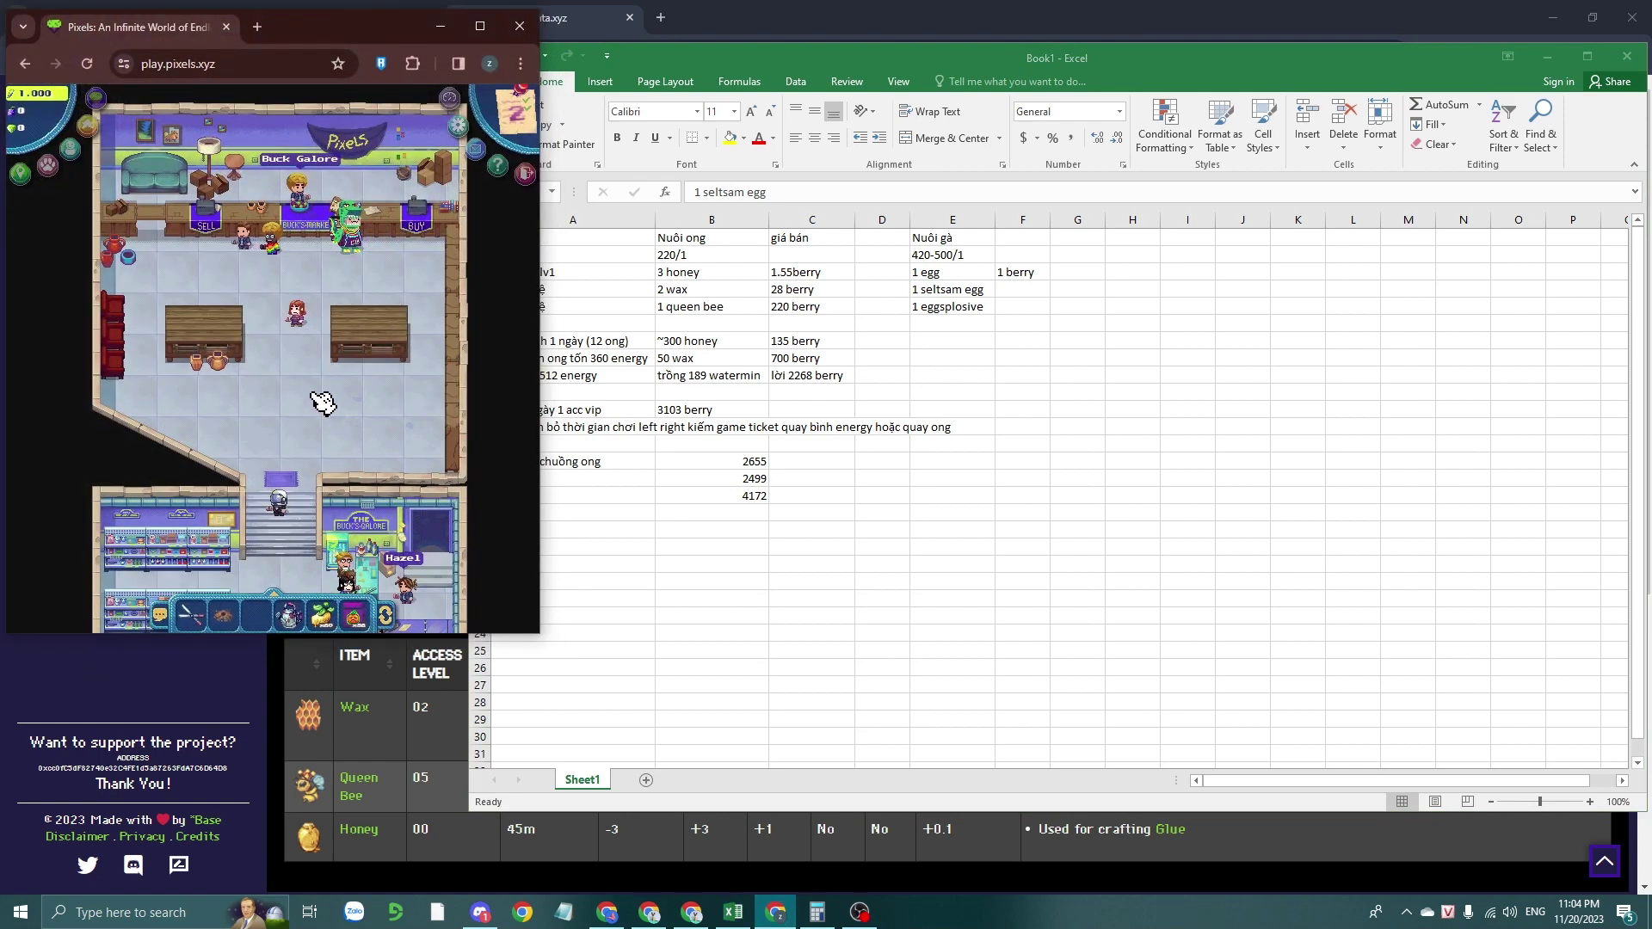
pyautogui.press('w')
pyautogui.press('d')
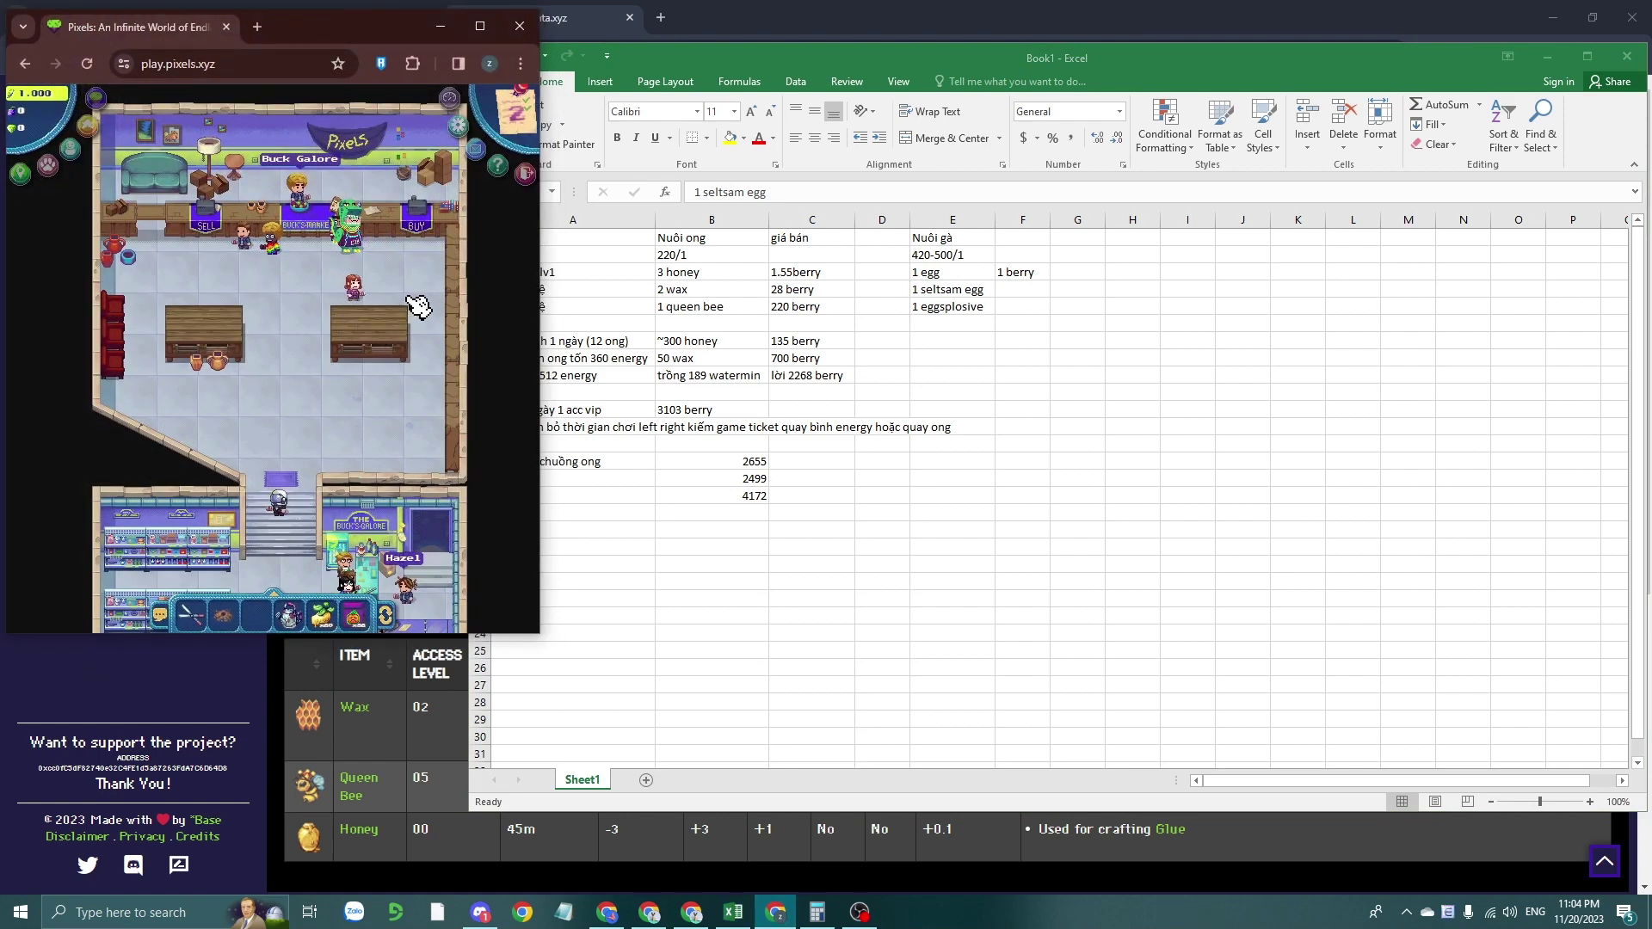
pyautogui.click(415, 226)
# Search the Marketplace for "seltsam egg" and view the Seltsam Egg listings.
pyautogui.click(248, 226)
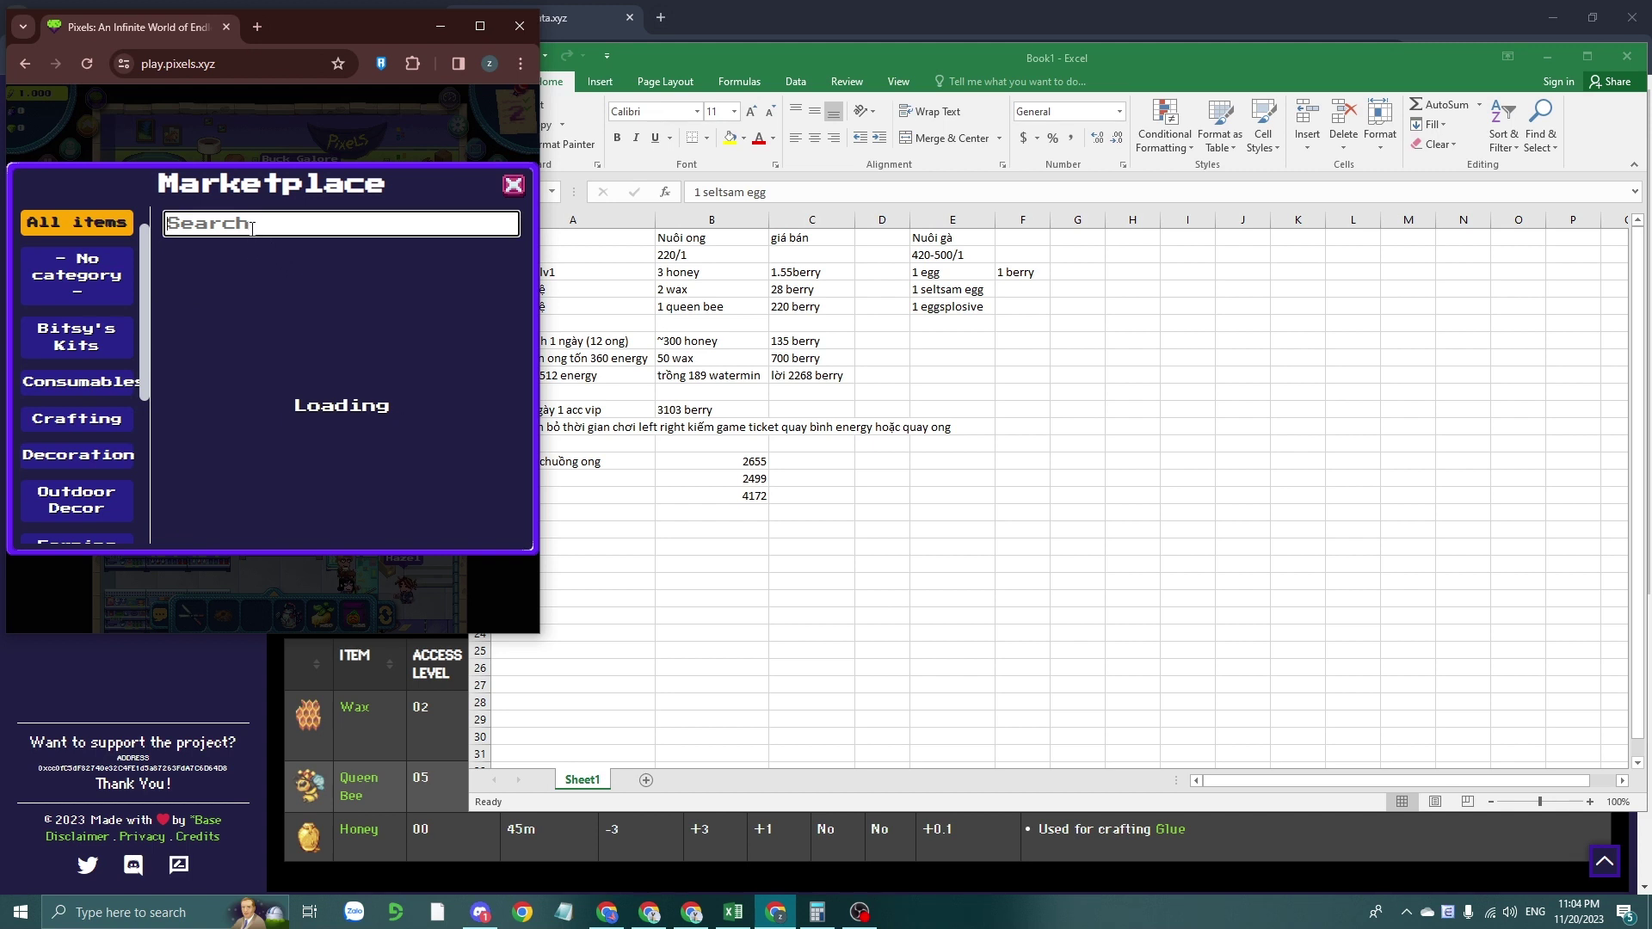
pyautogui.write('sel')
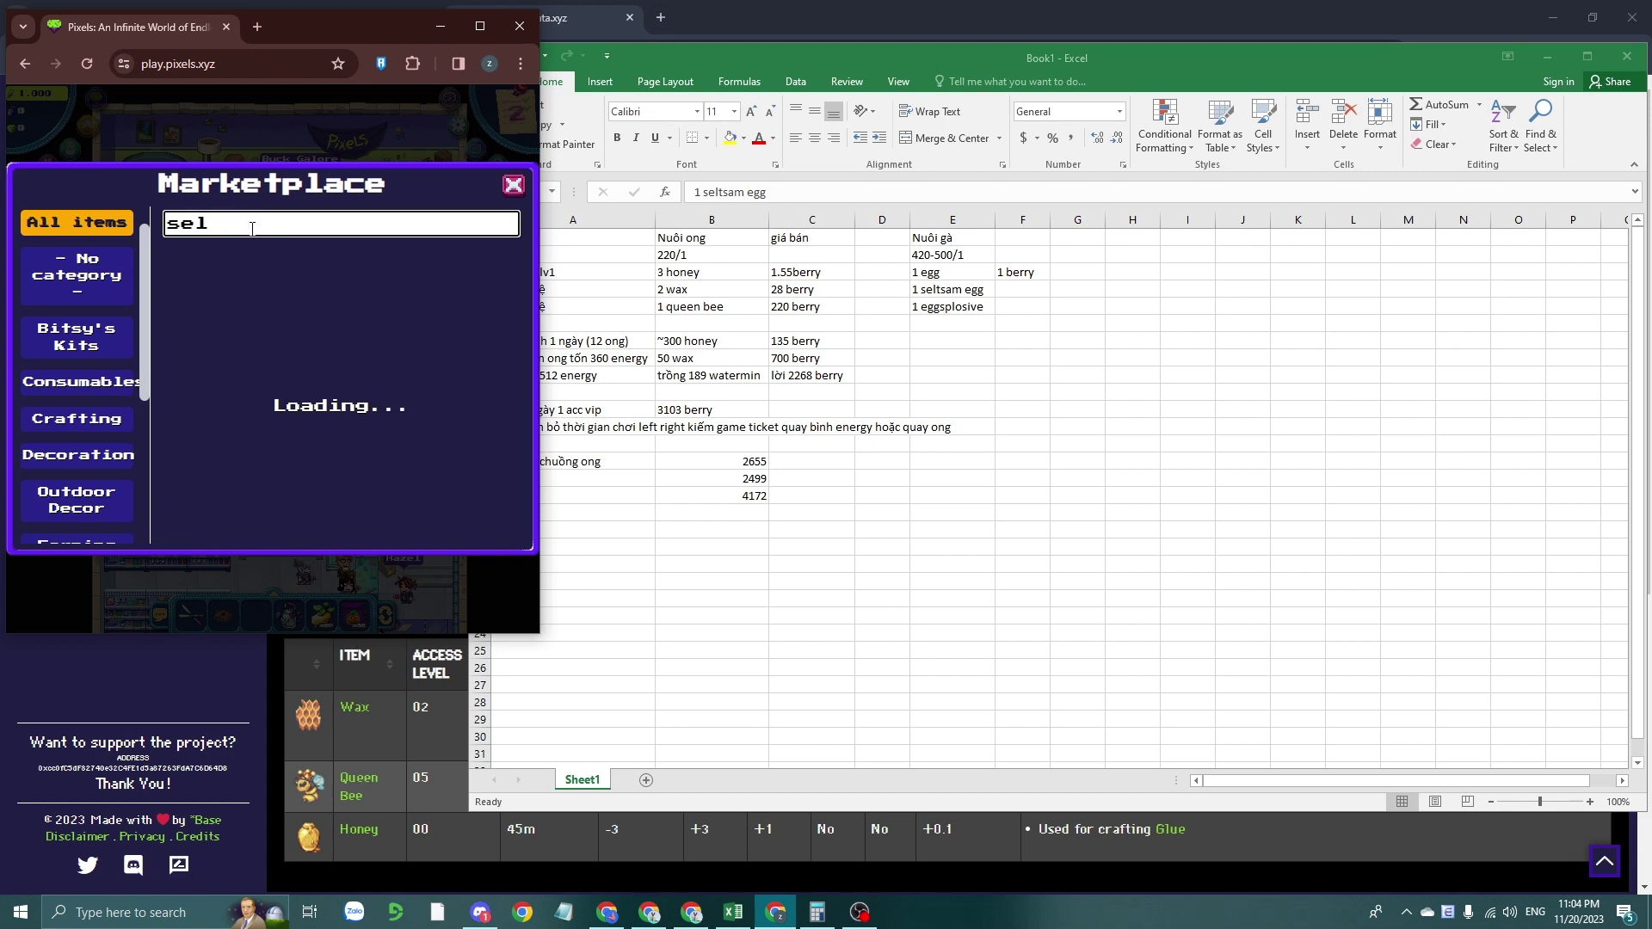
pyautogui.write('tsam eggs')
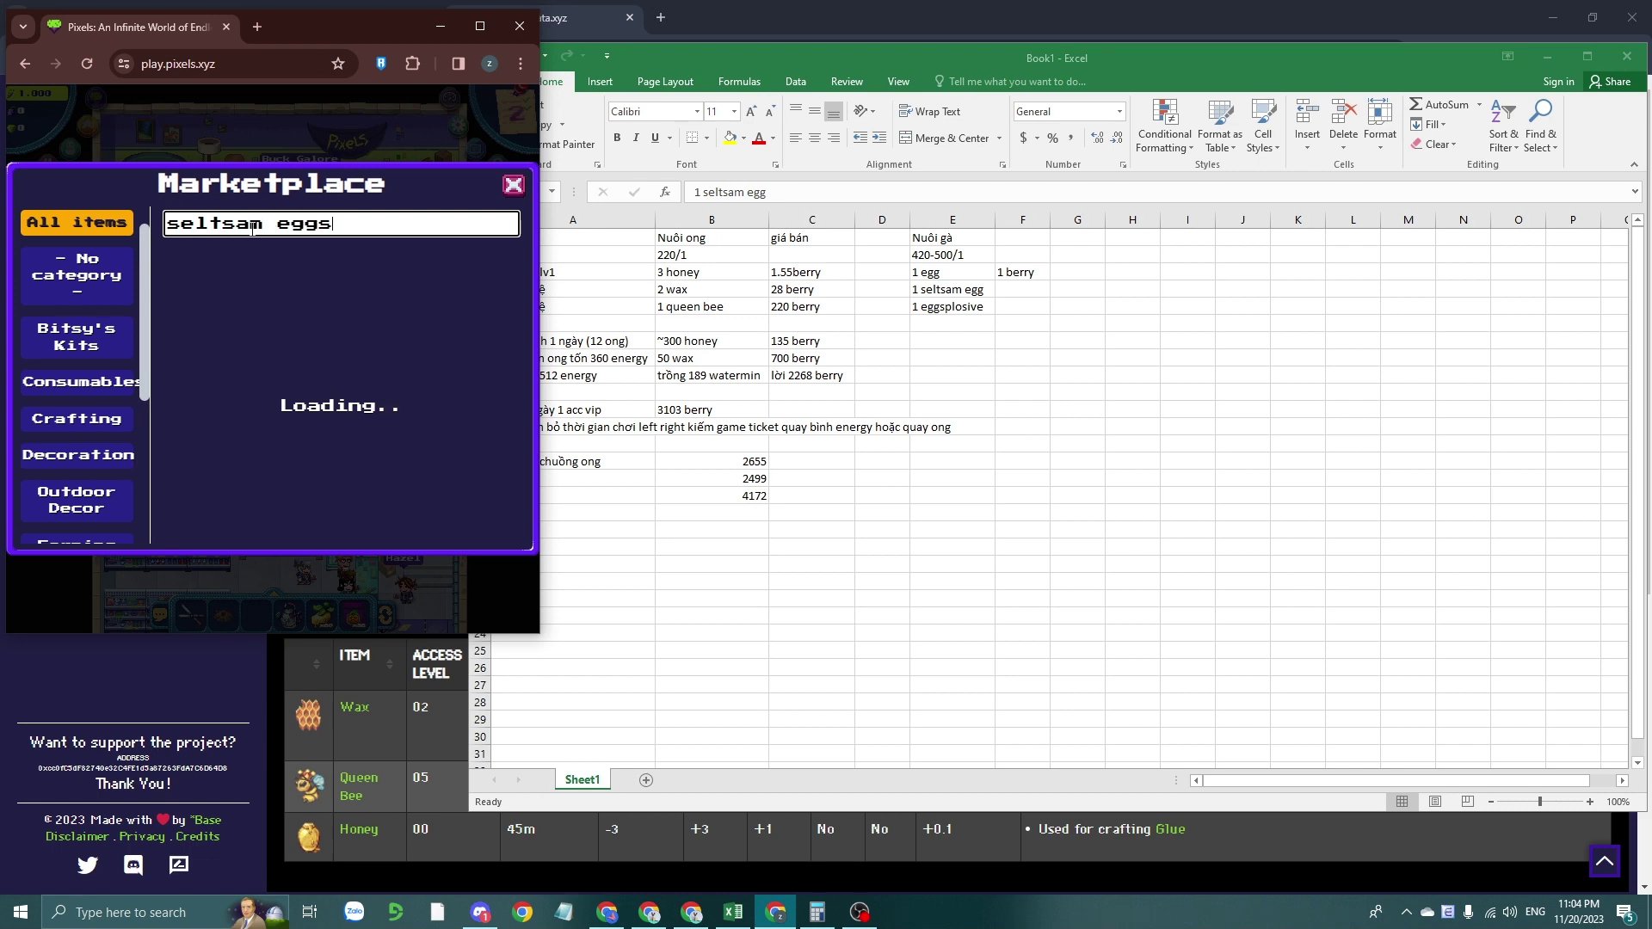
pyautogui.press('BackSpace')
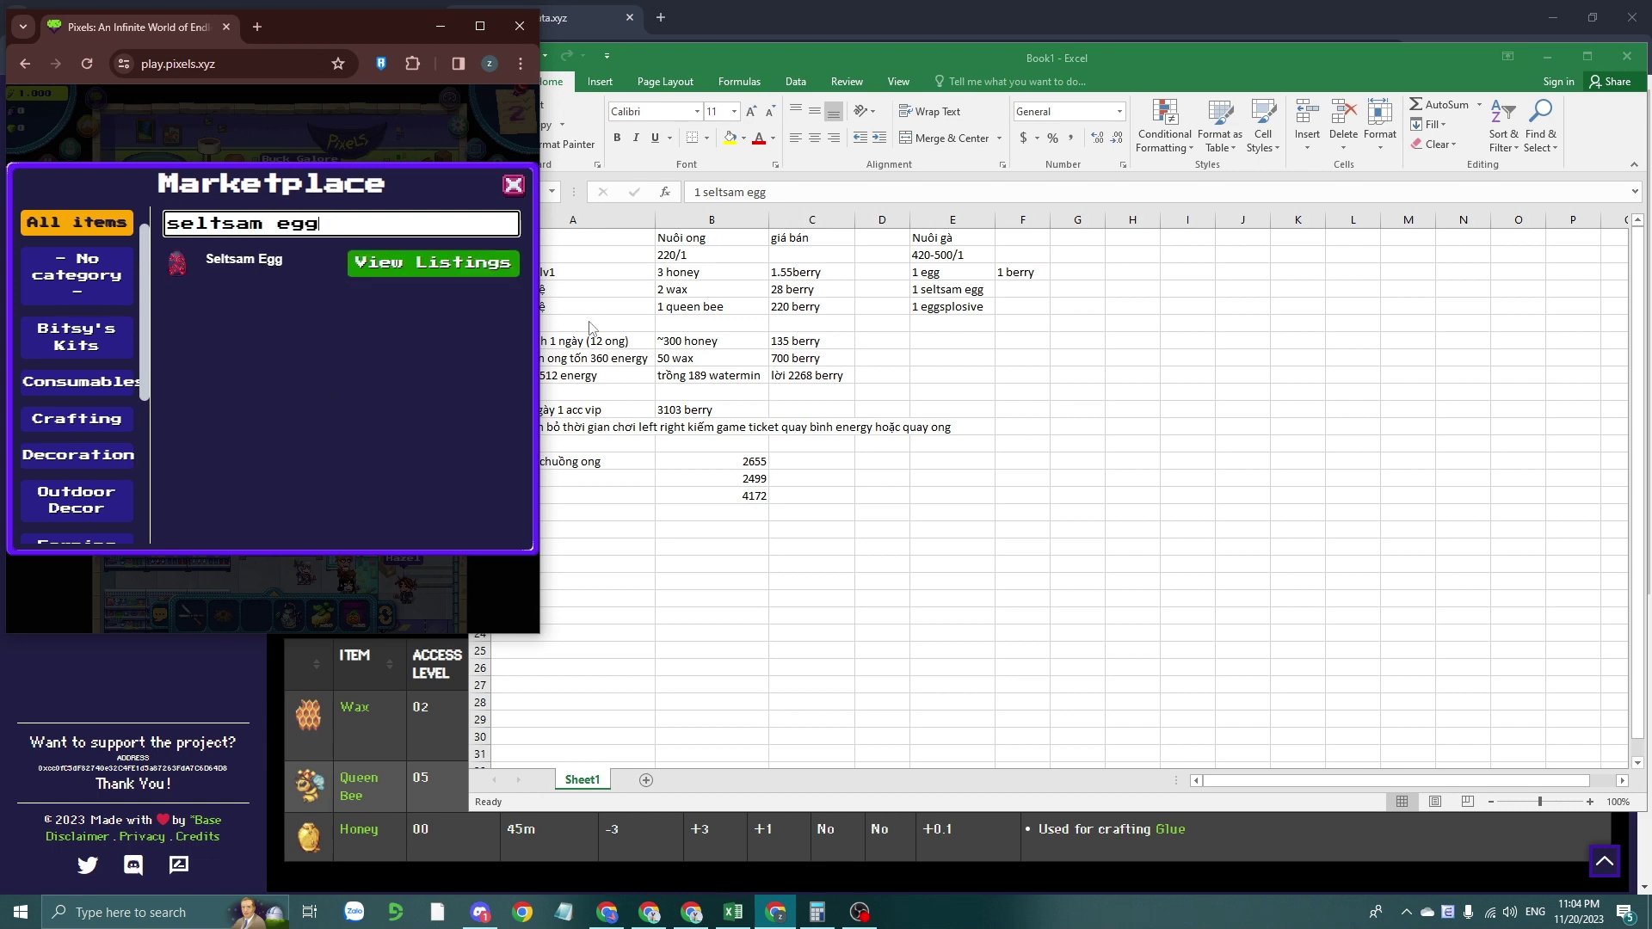
pyautogui.click(492, 273)
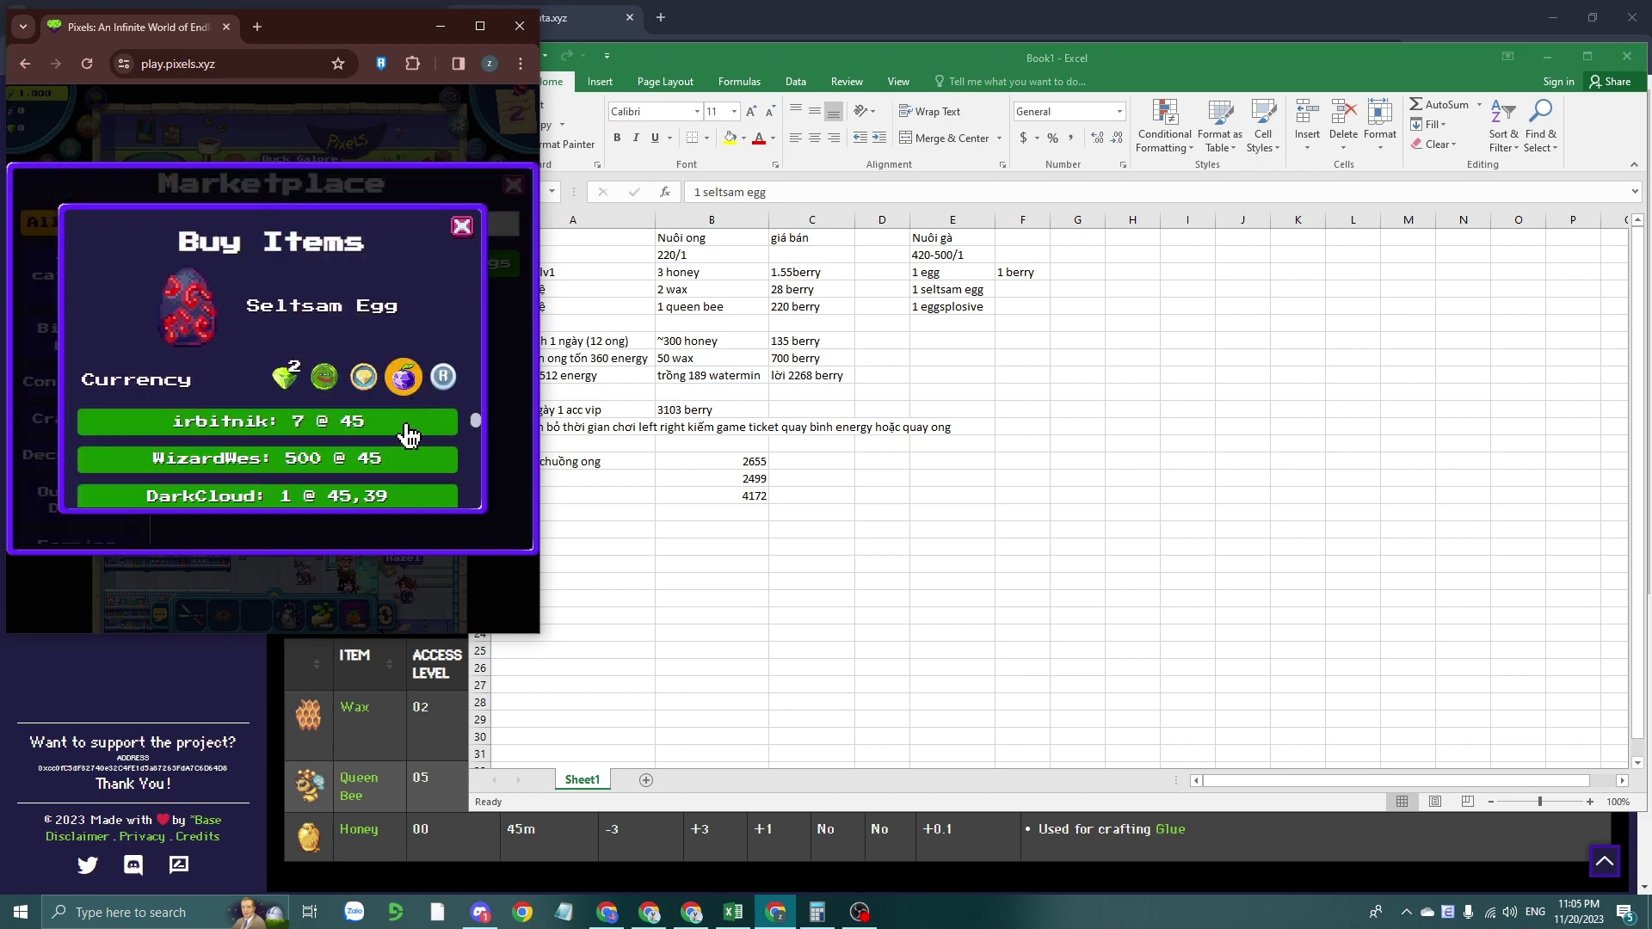
# Record the price "45 berry" for the seltsam egg in cell F4 of the Excel sheet.
pyautogui.doubleClick(998, 293)
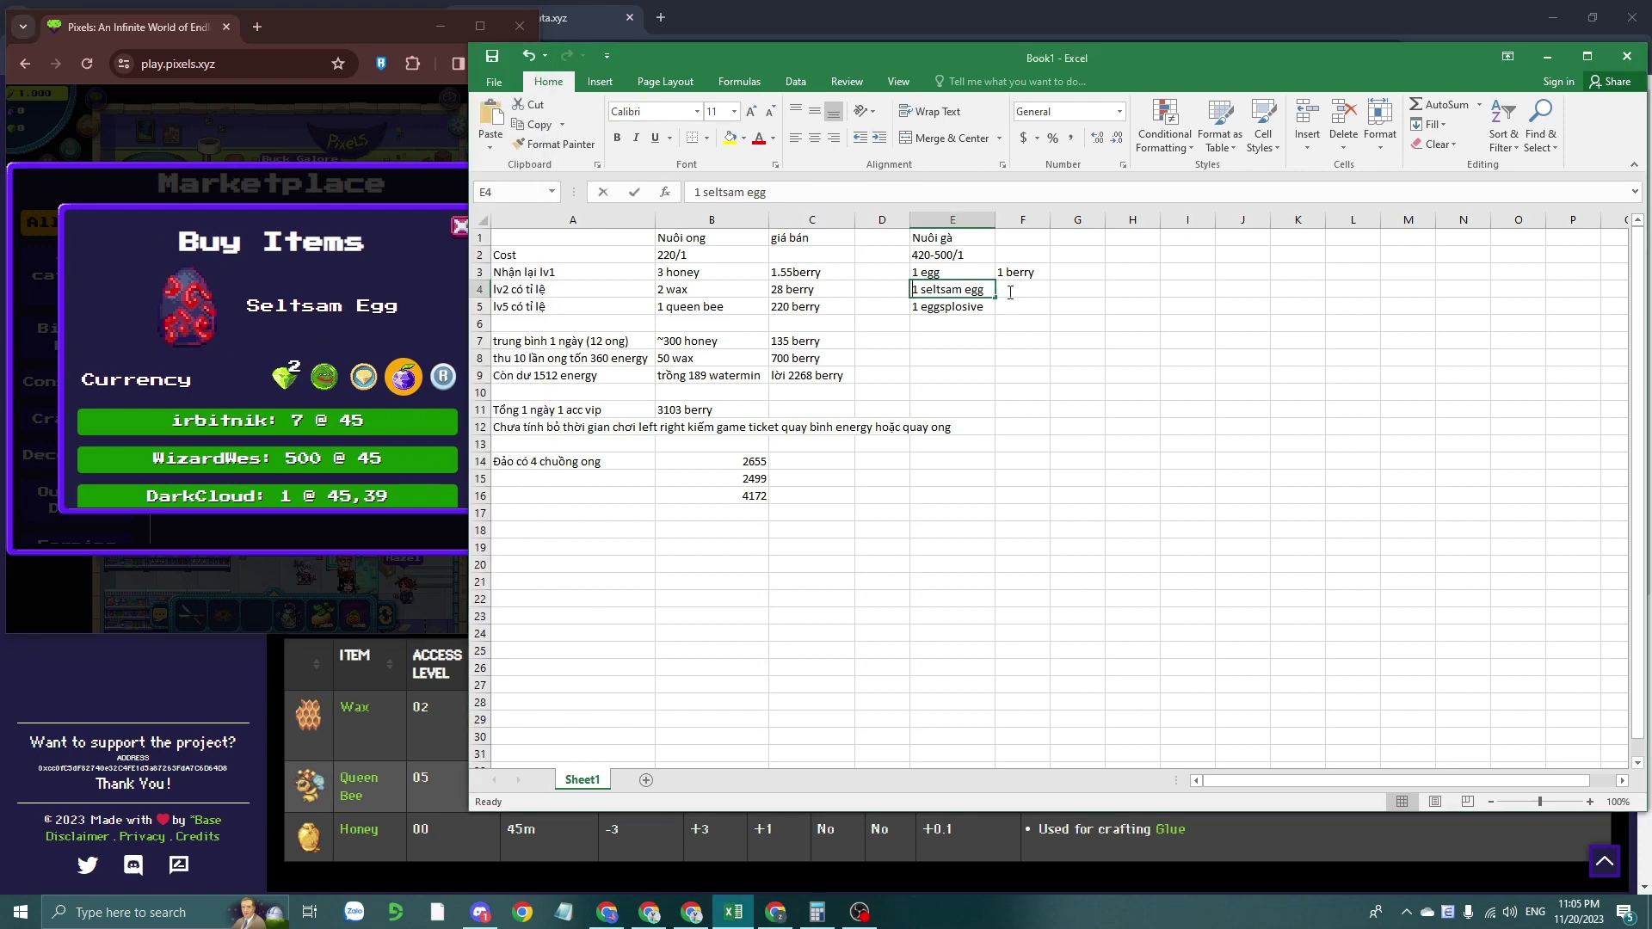
pyautogui.write('45')
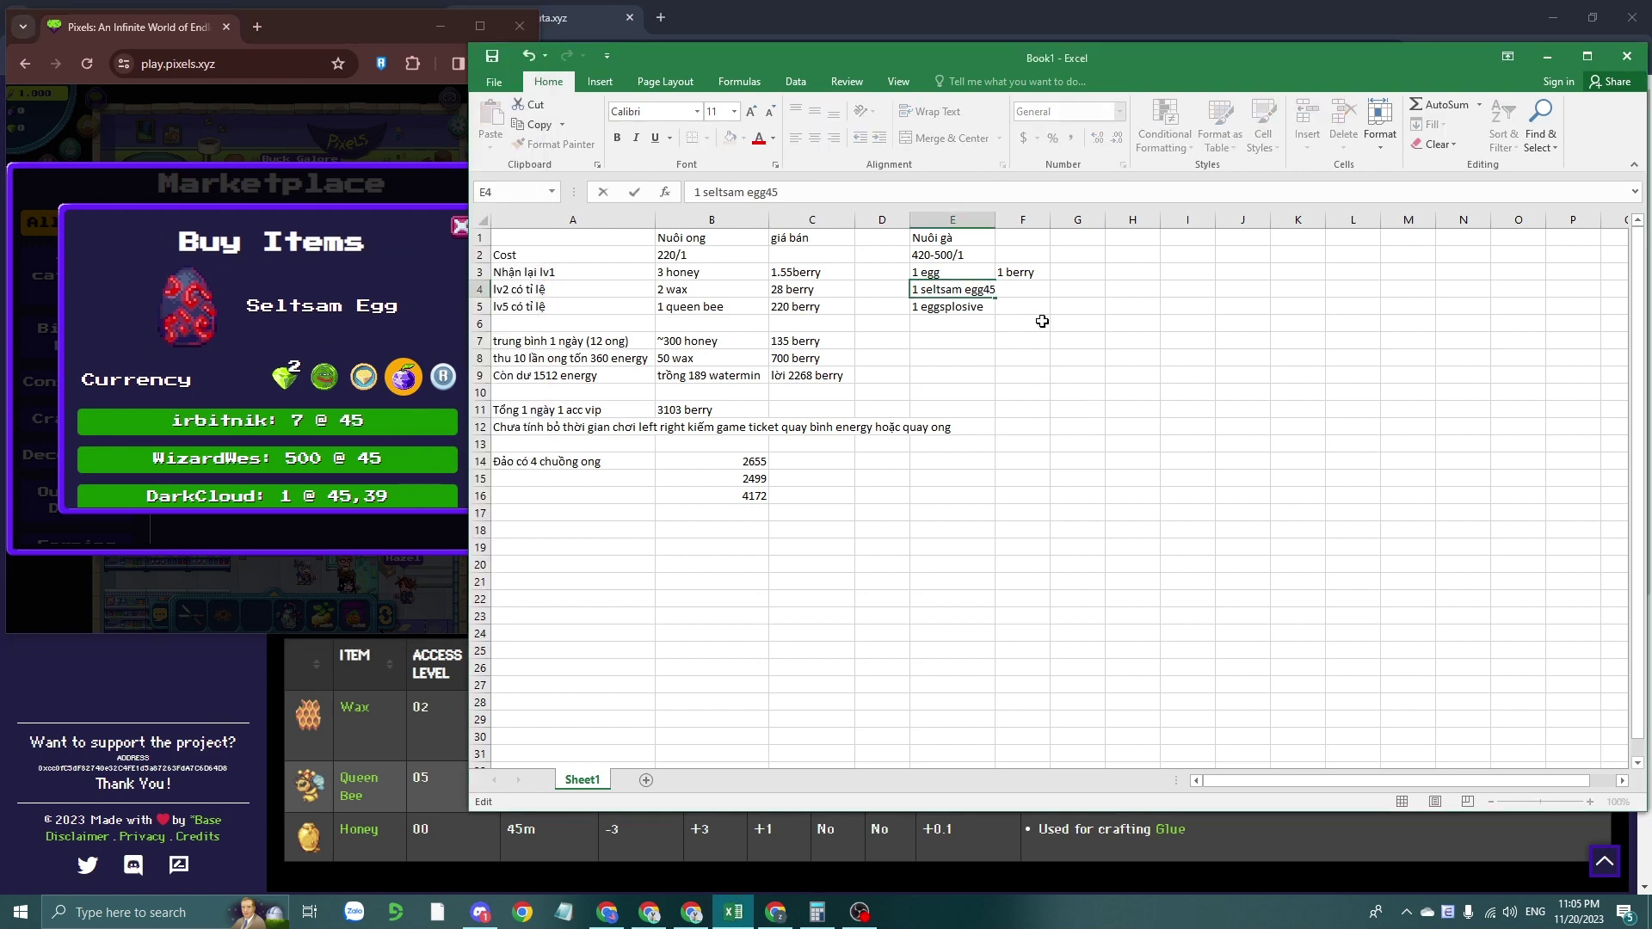
pyautogui.press('BackSpace')
pyautogui.press('BackSpace')
pyautogui.click(1024, 289)
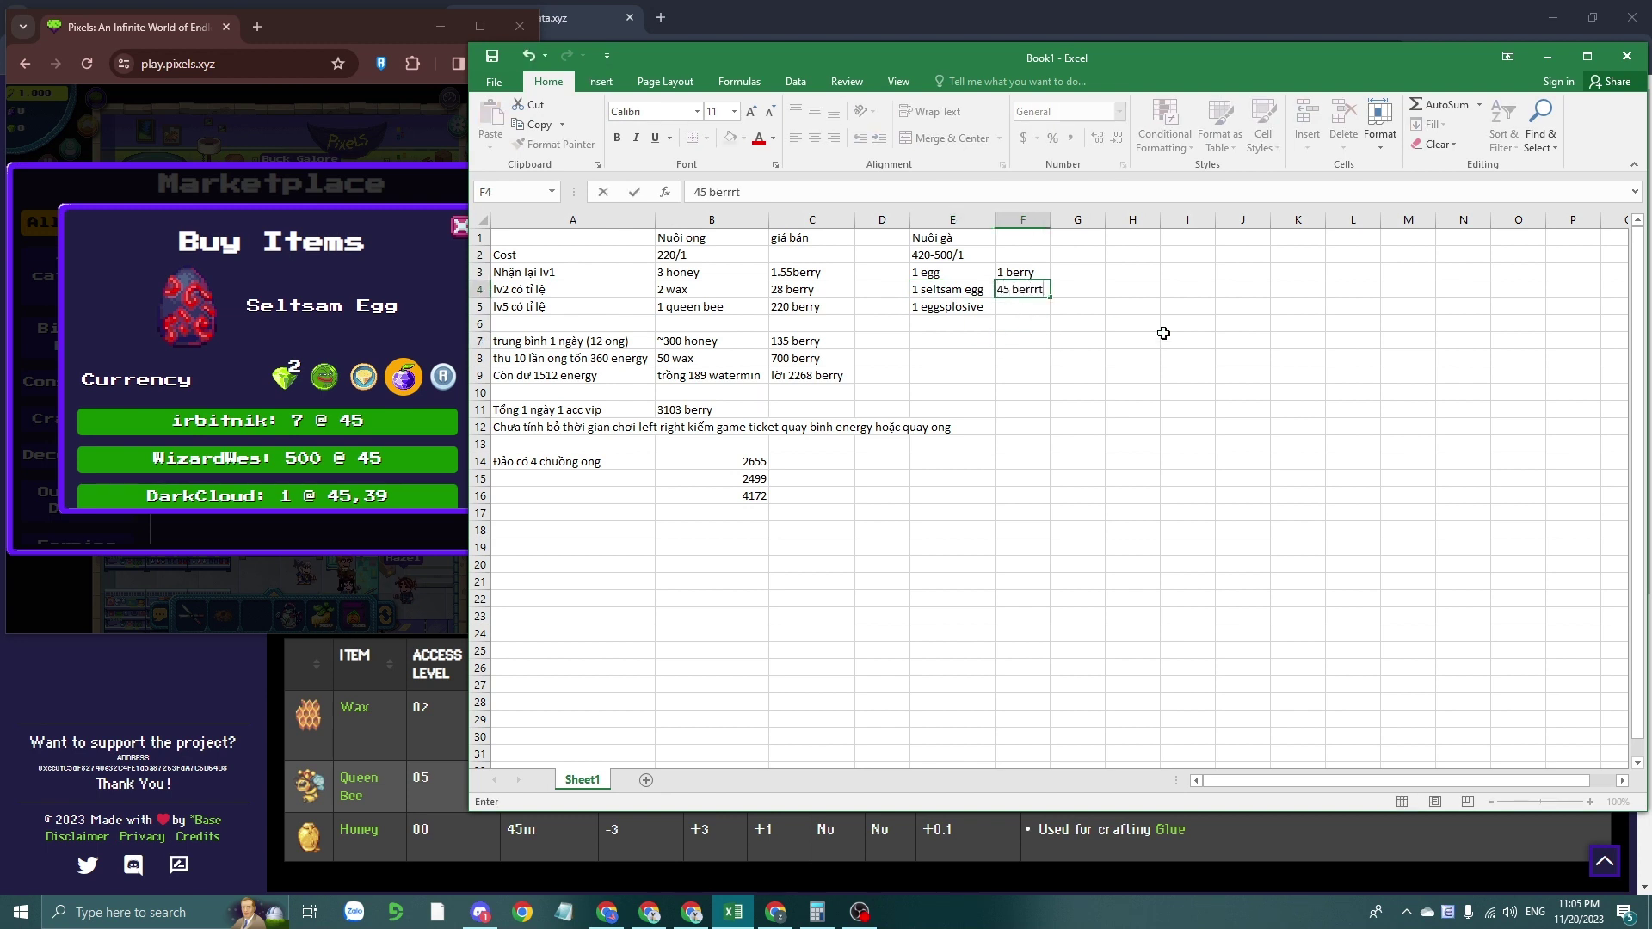
pyautogui.click(959, 333)
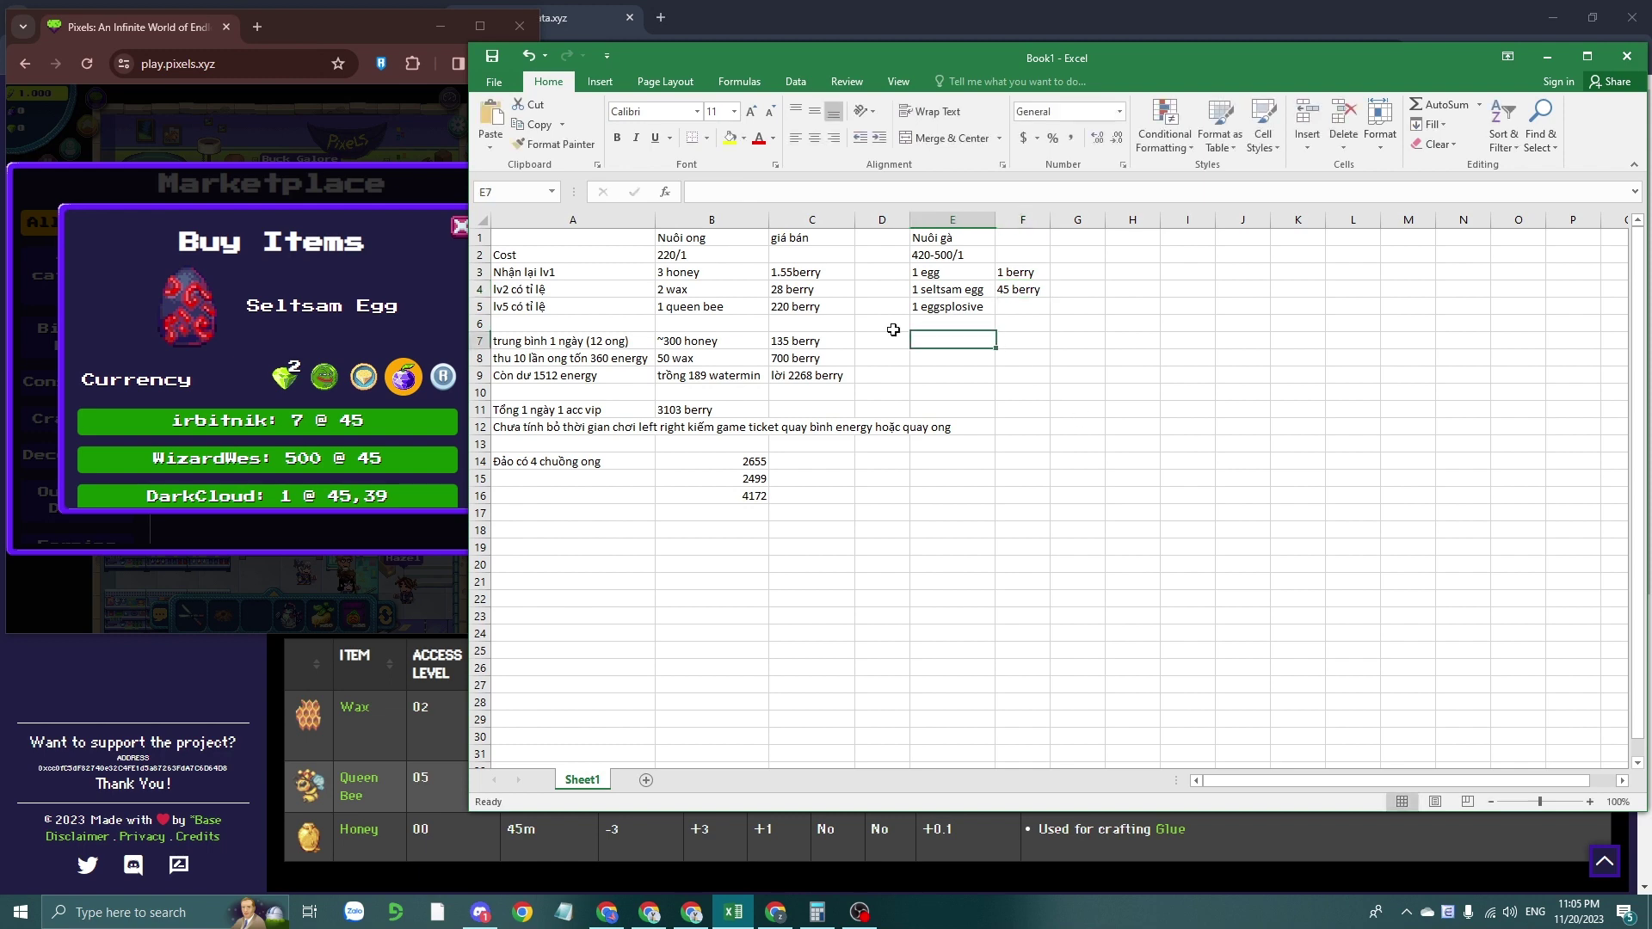
# Search the Marketplace for "egg", view the Eggsplosive listings, and record the eggsplosive's price in cell F5 of the Excel sheet.
pyautogui.click(399, 281)
pyautogui.click(460, 226)
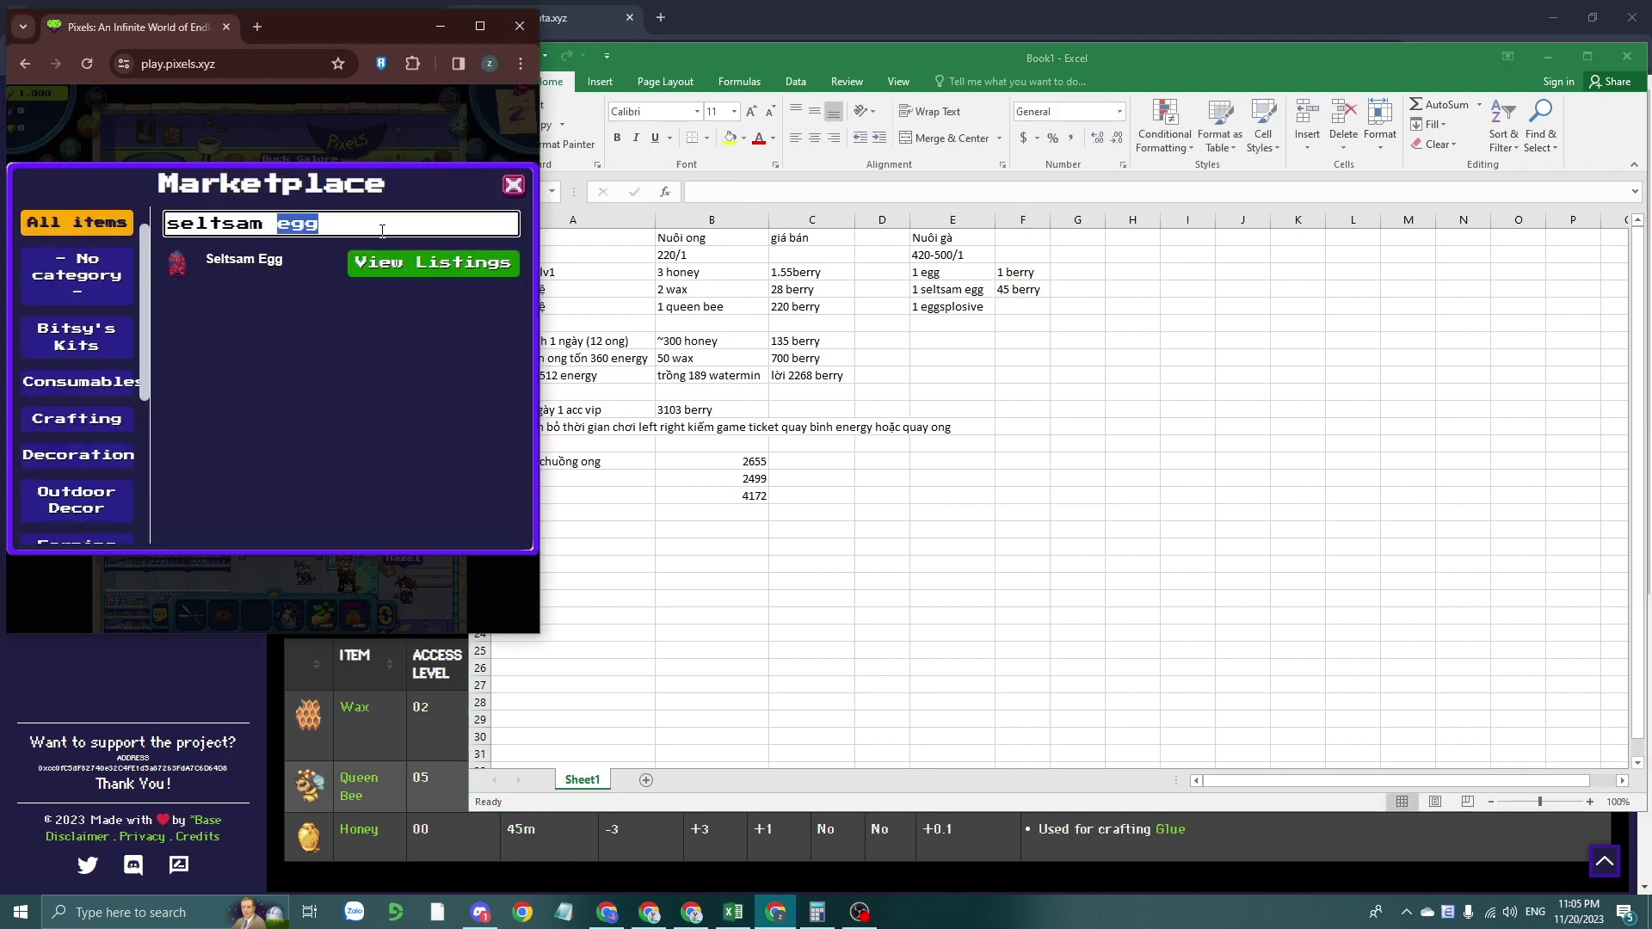
pyautogui.tripleClick(384, 231)
pyautogui.write('egg')
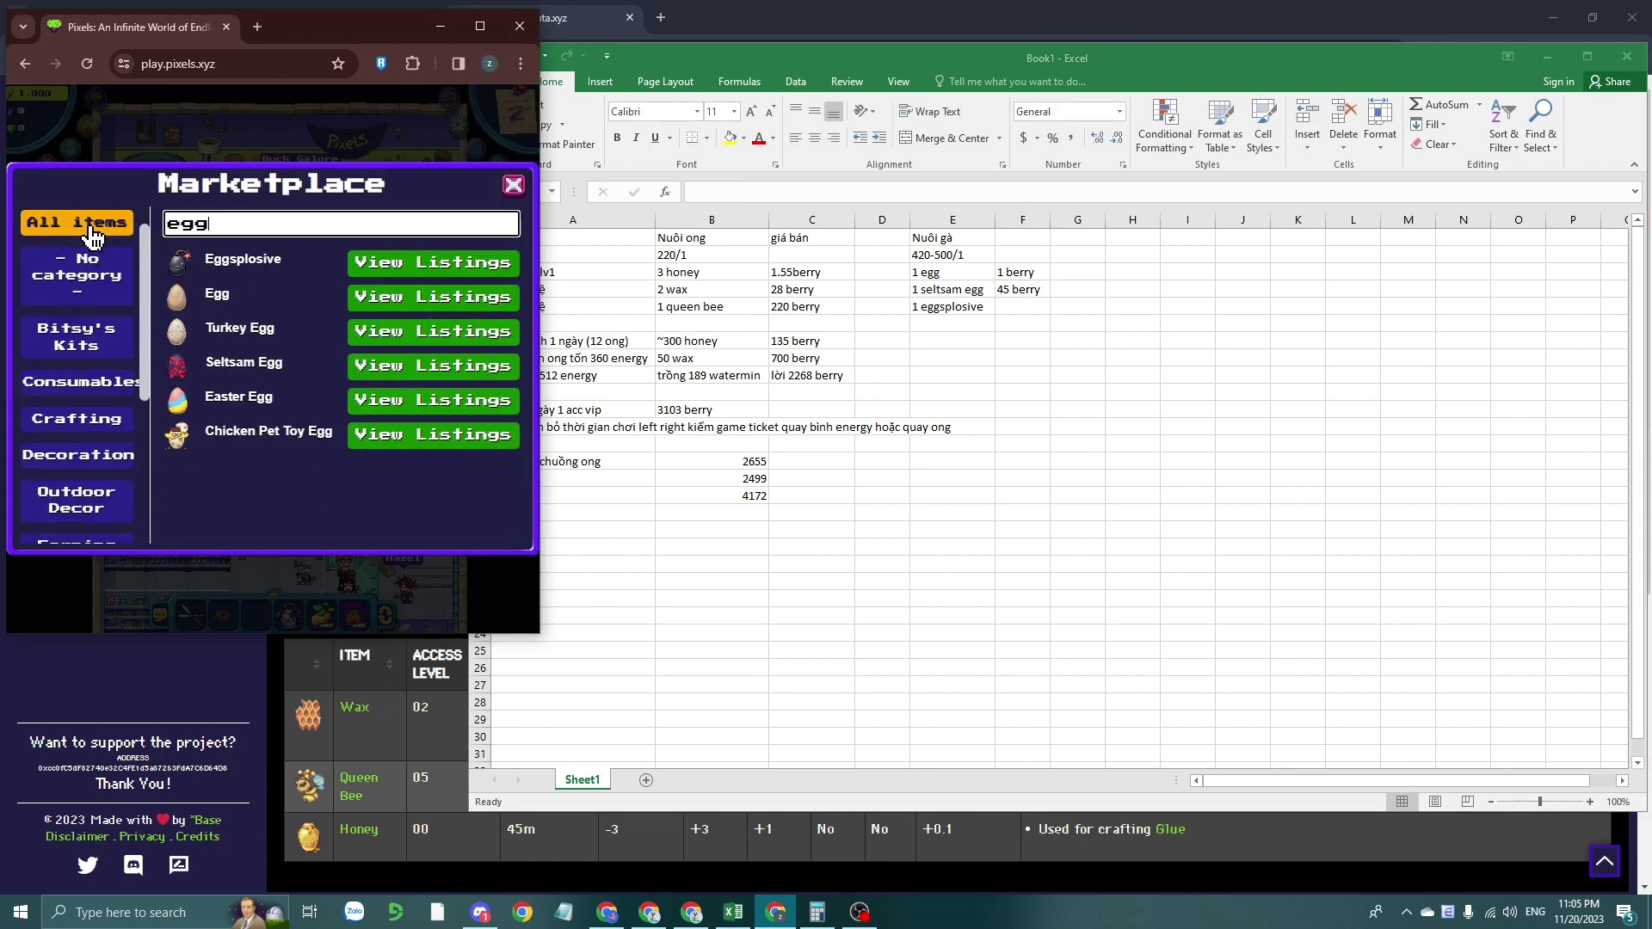
pyautogui.click(379, 265)
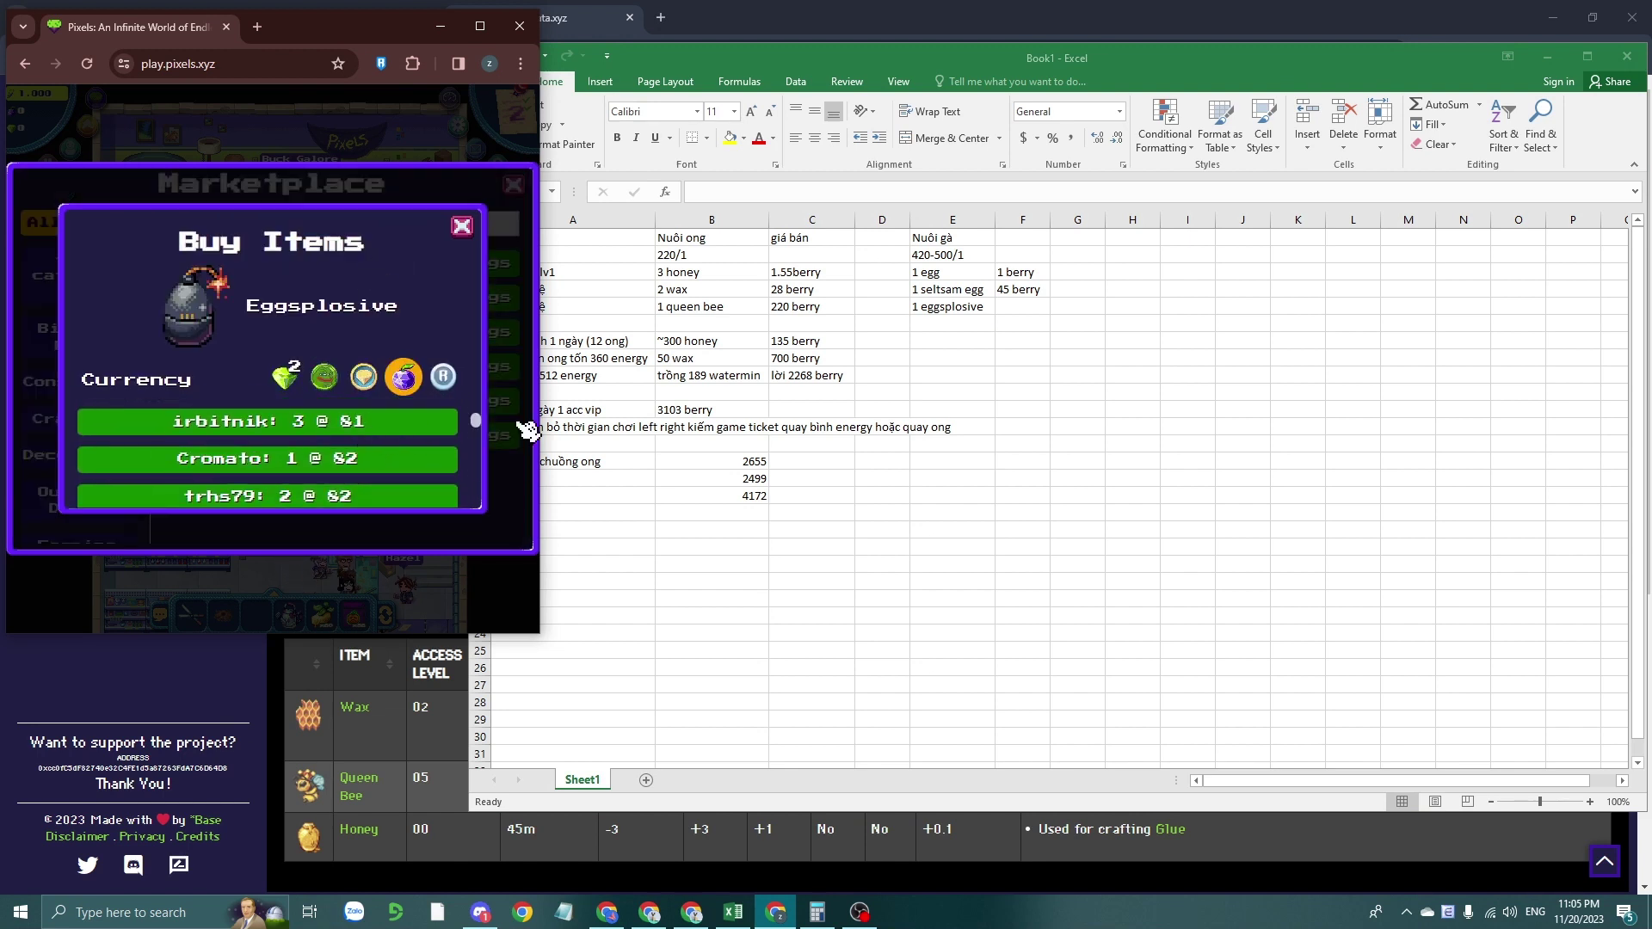
pyautogui.click(1016, 310)
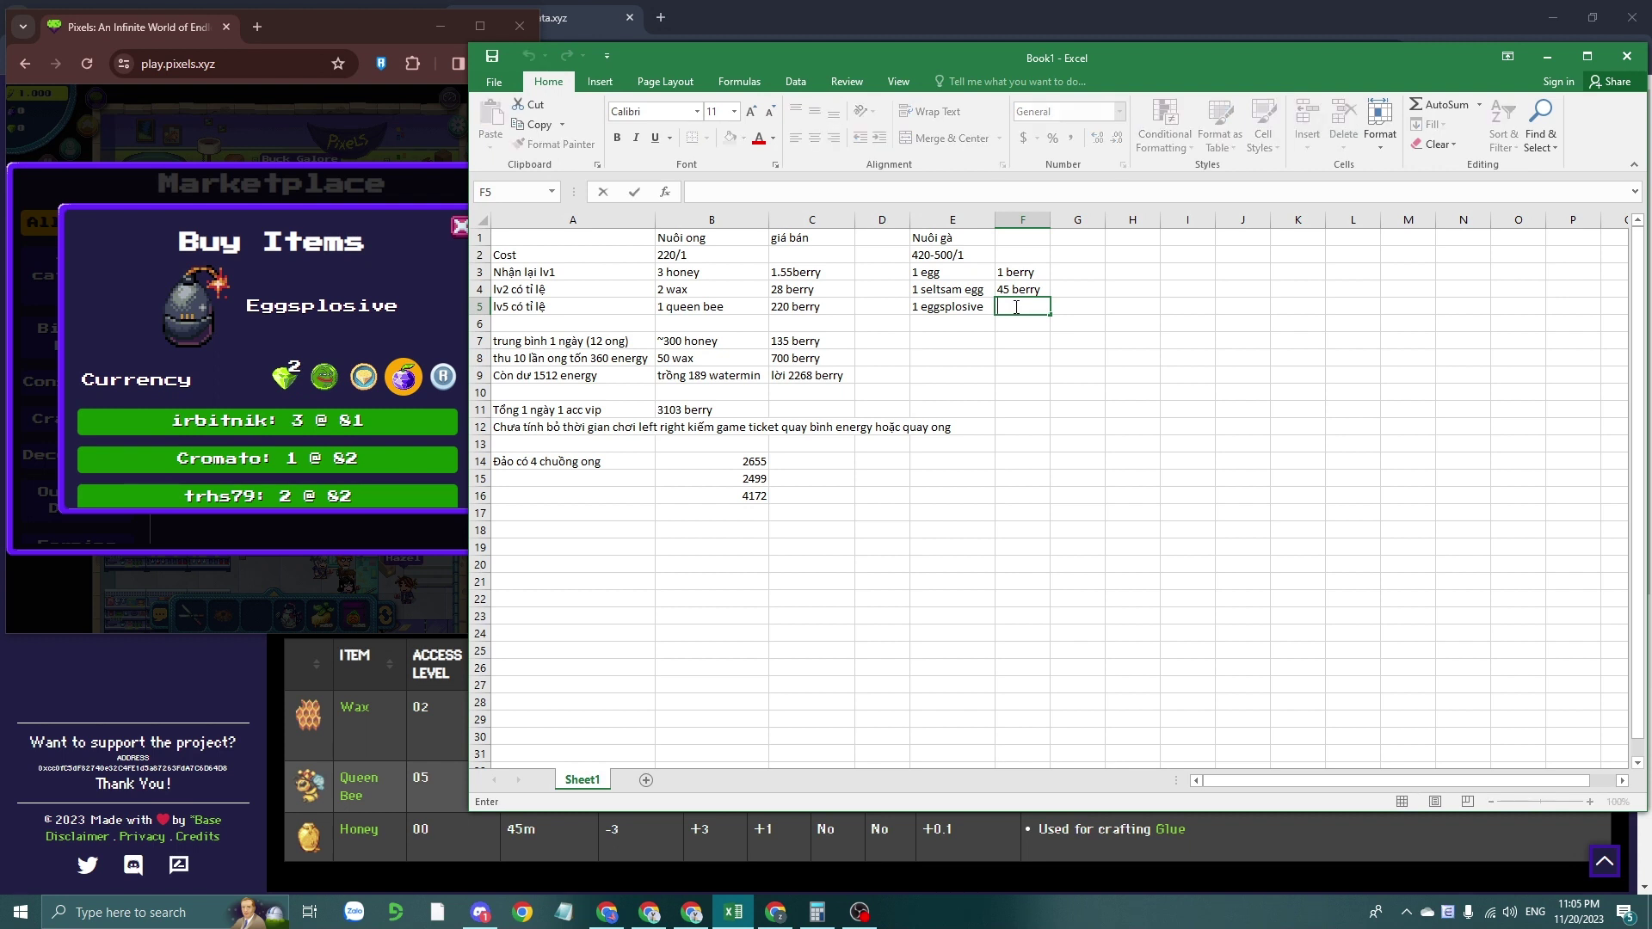
pyautogui.click(1023, 425)
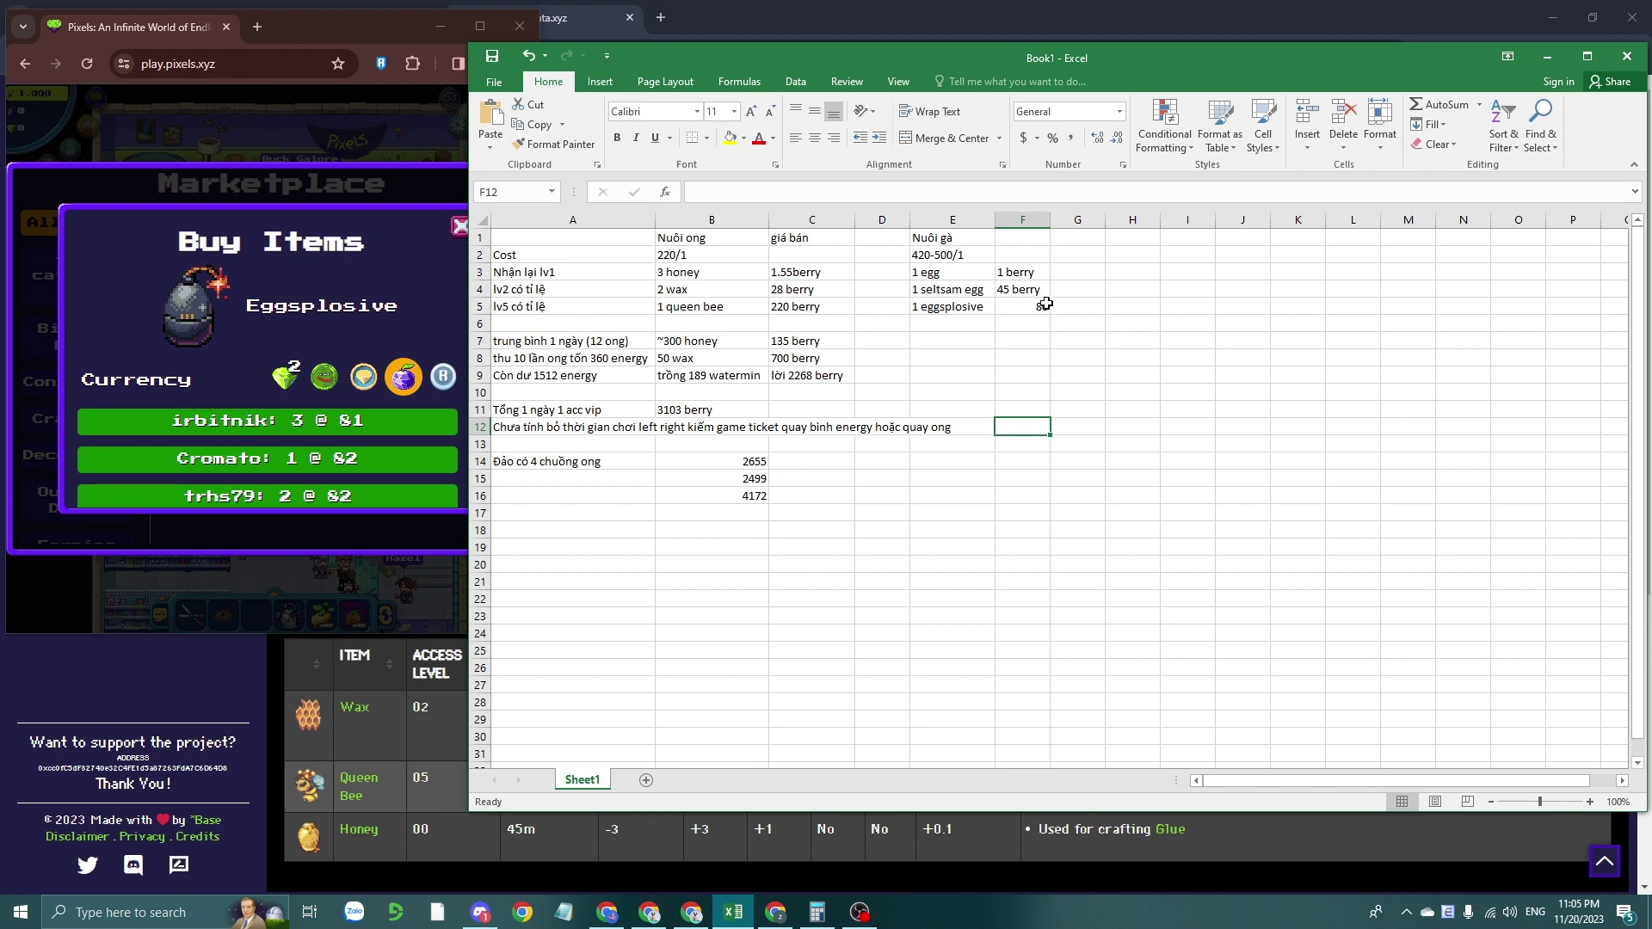
# Review the seltsam egg entry in the chicken section and the daily honey and wax yield for 12 bees in rows 7 and 8.
pyautogui.click(934, 289)
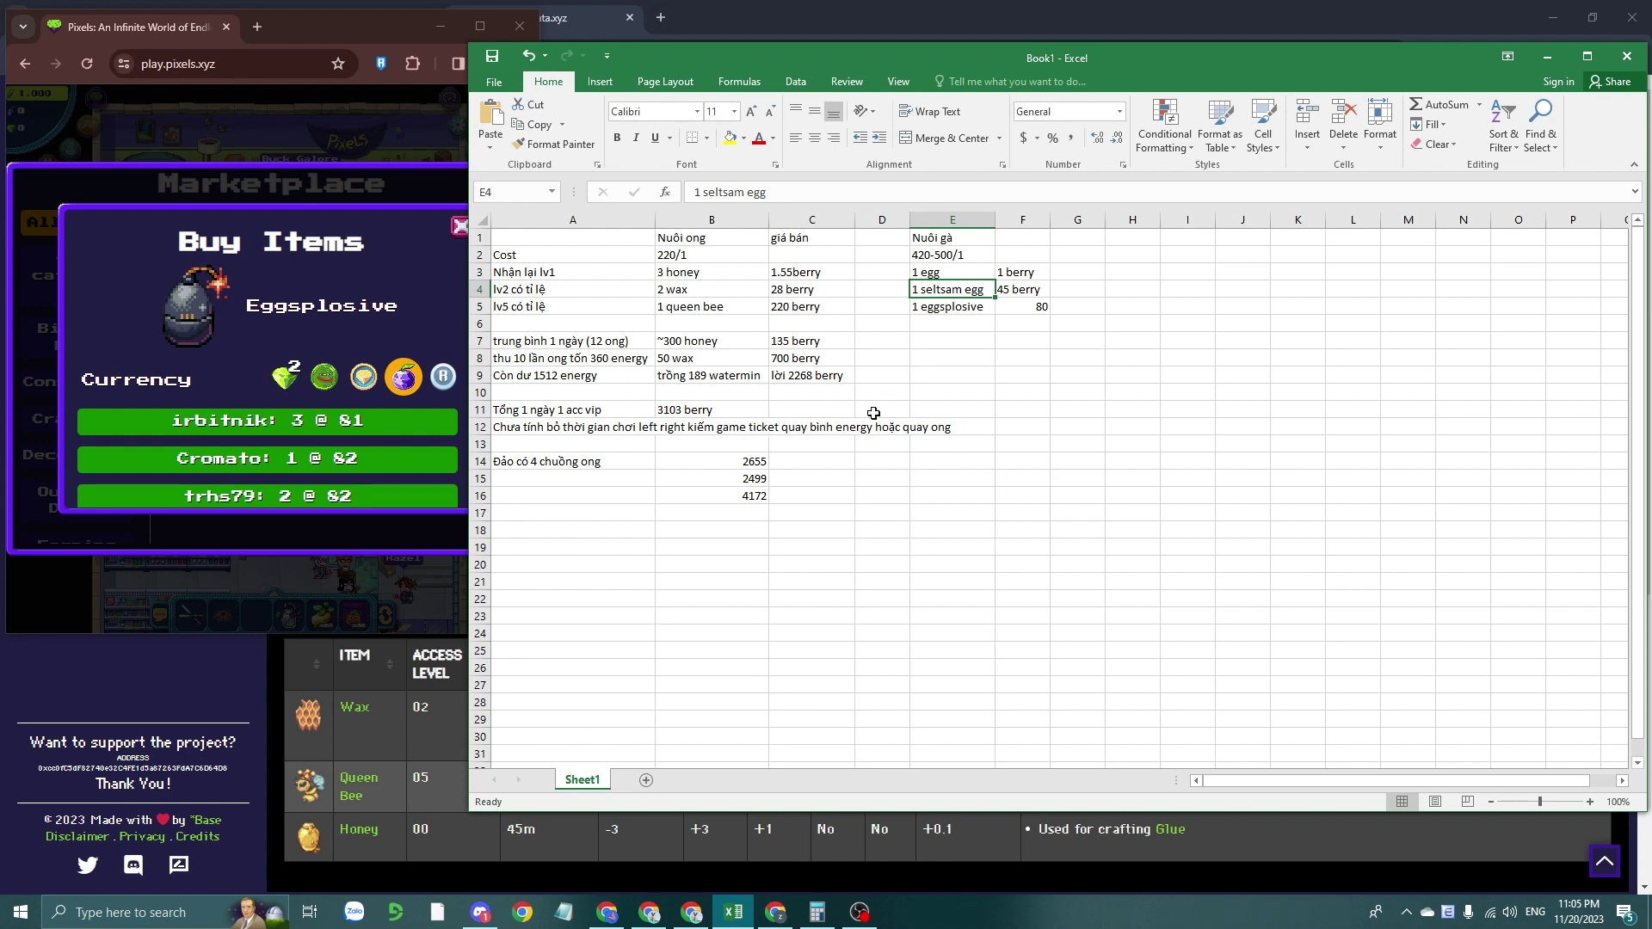
pyautogui.click(1033, 336)
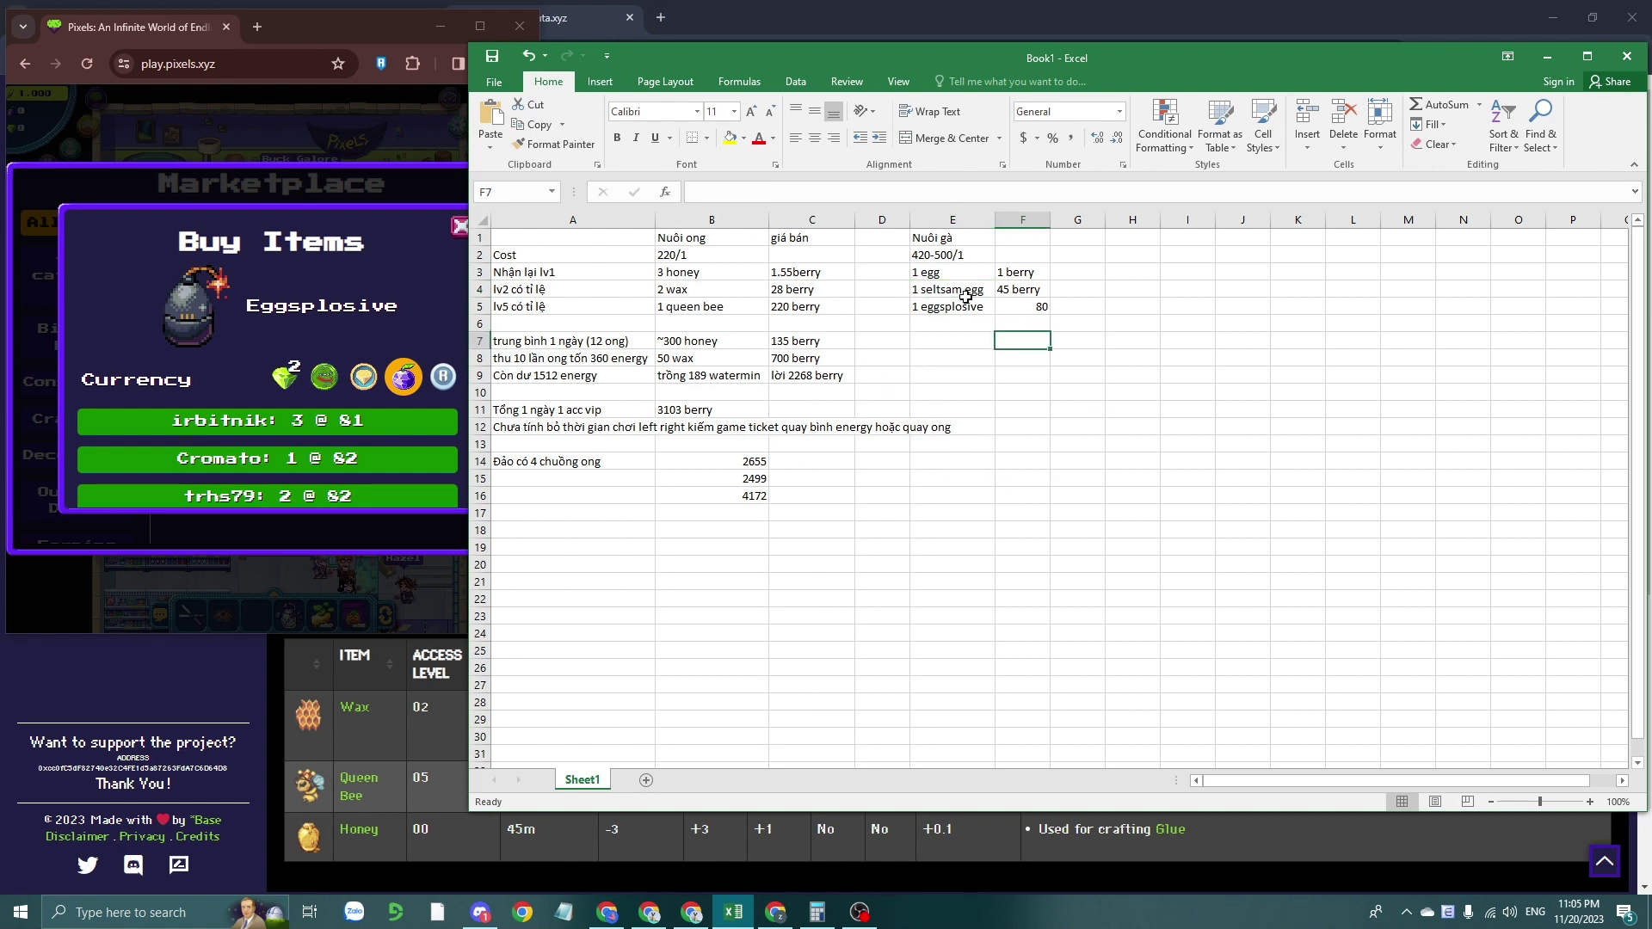
pyautogui.click(950, 291)
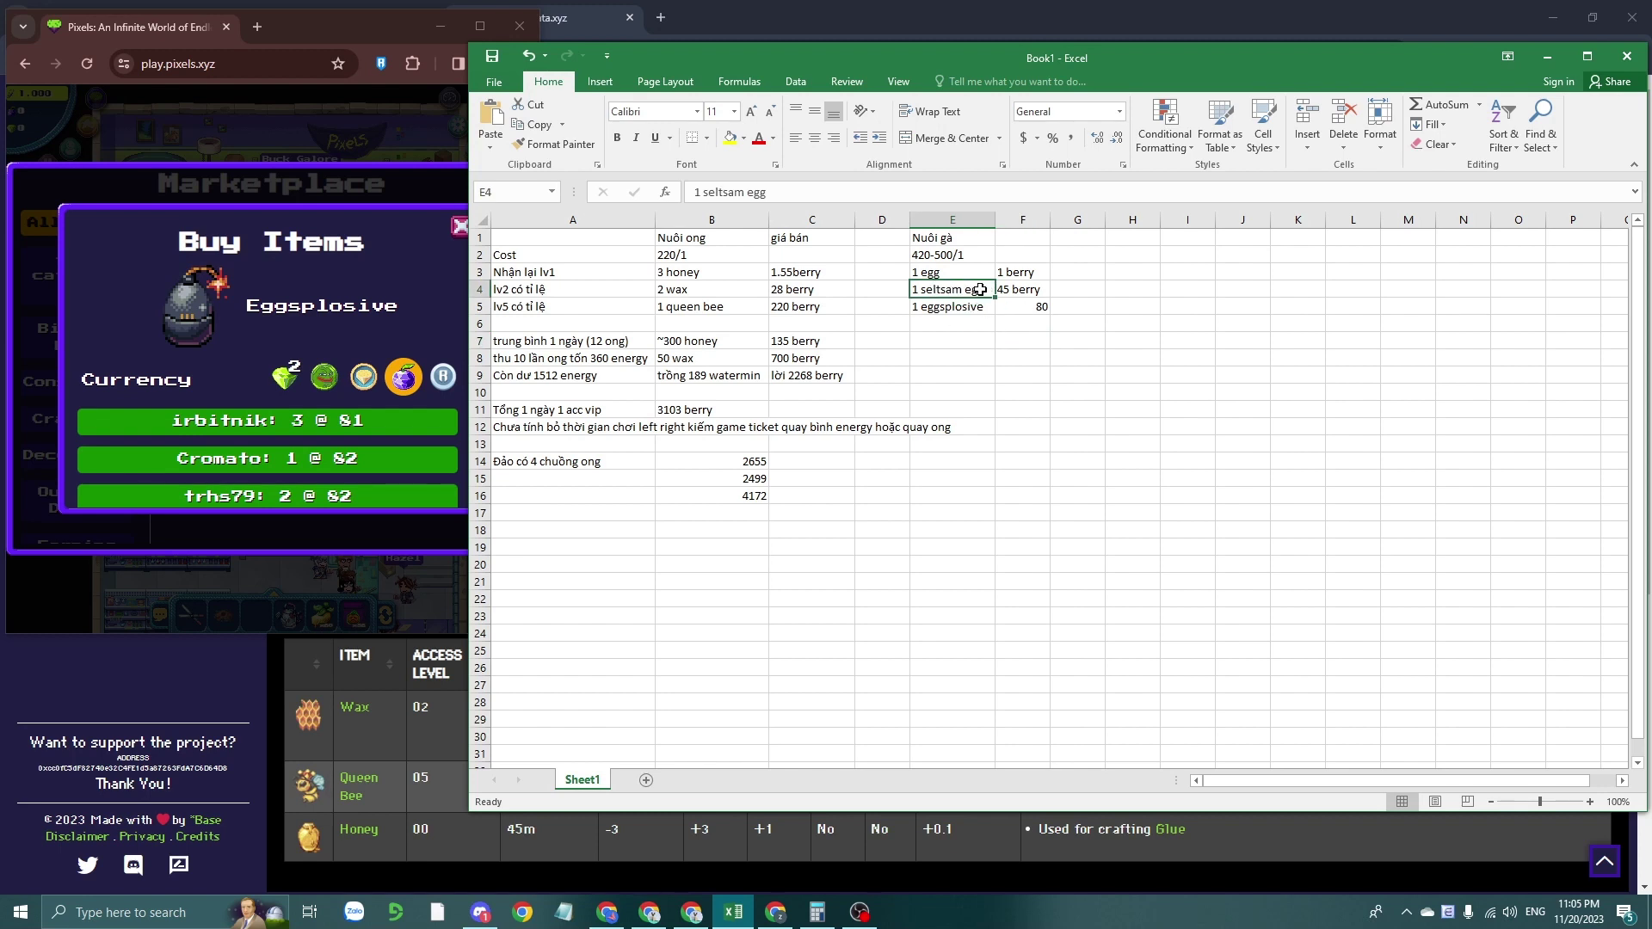
pyautogui.click(555, 414)
pyautogui.click(540, 341)
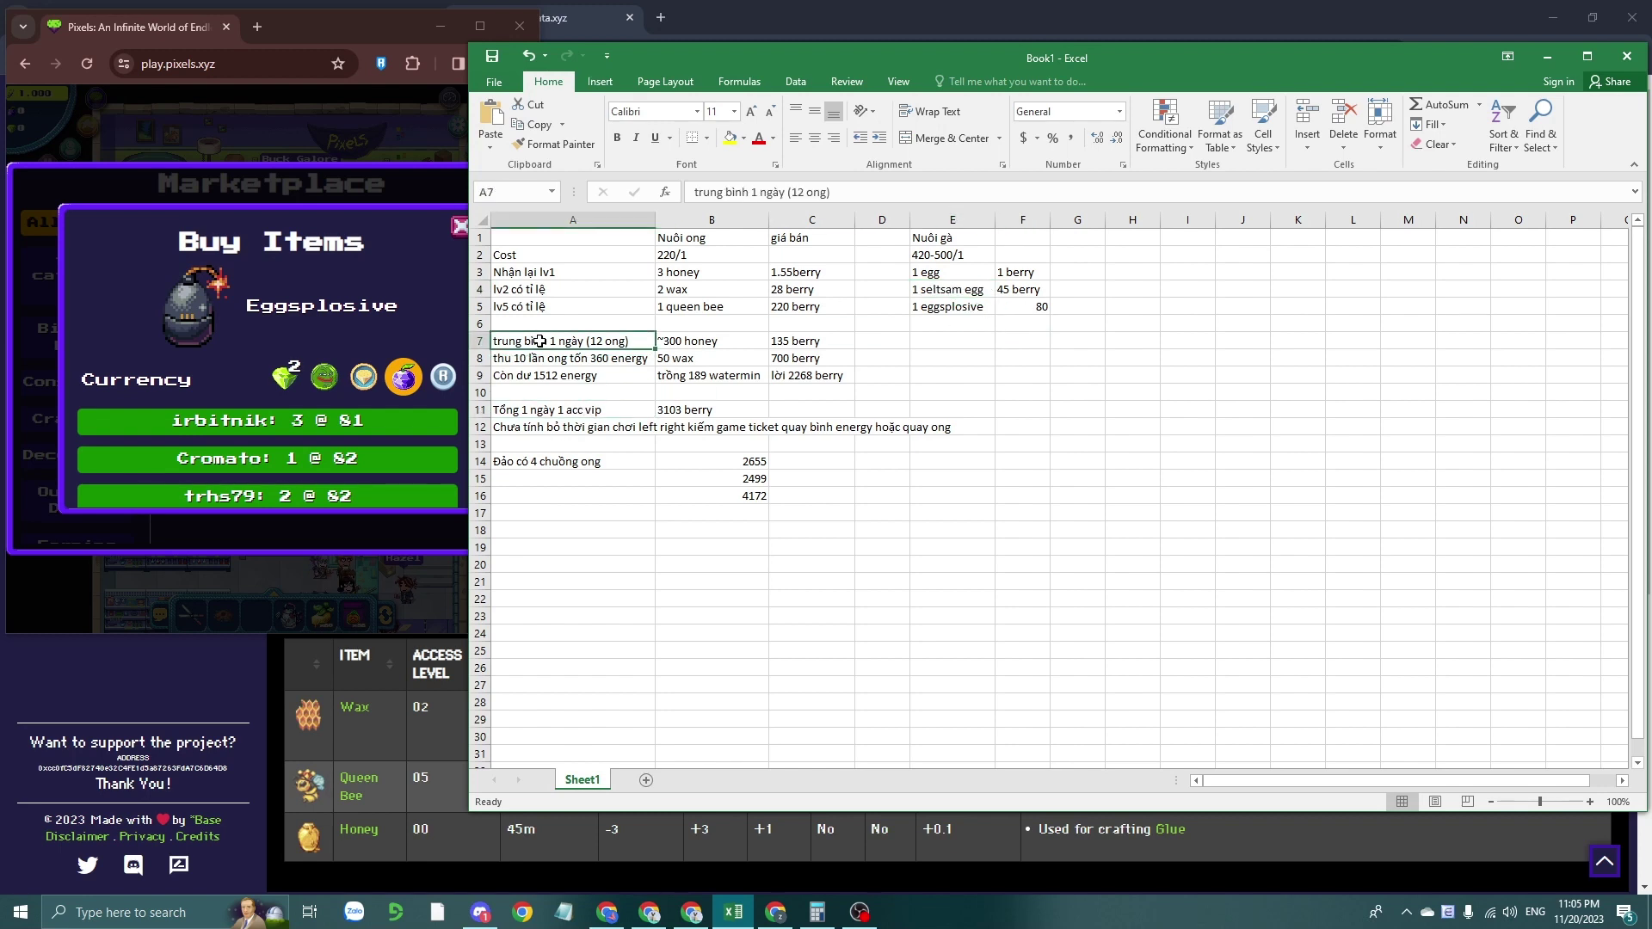
pyautogui.doubleClick(588, 341)
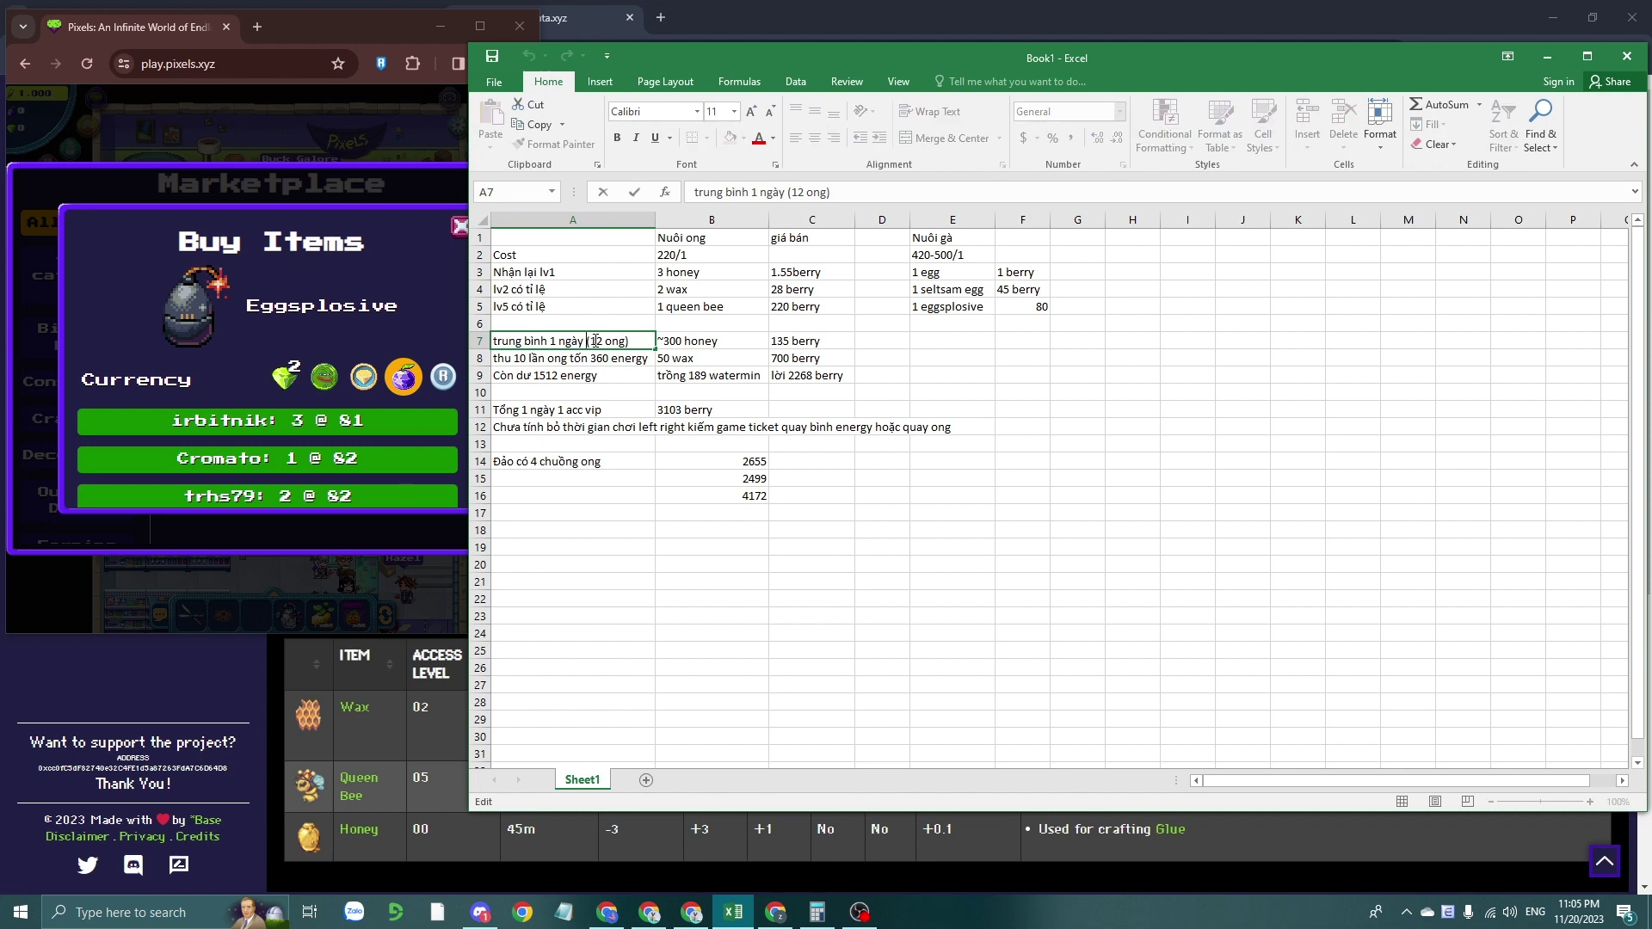
pyautogui.moveTo(594, 342); pyautogui.dragTo(589, 342)
pyautogui.click(633, 341)
pyautogui.click(664, 345)
pyautogui.click(667, 359)
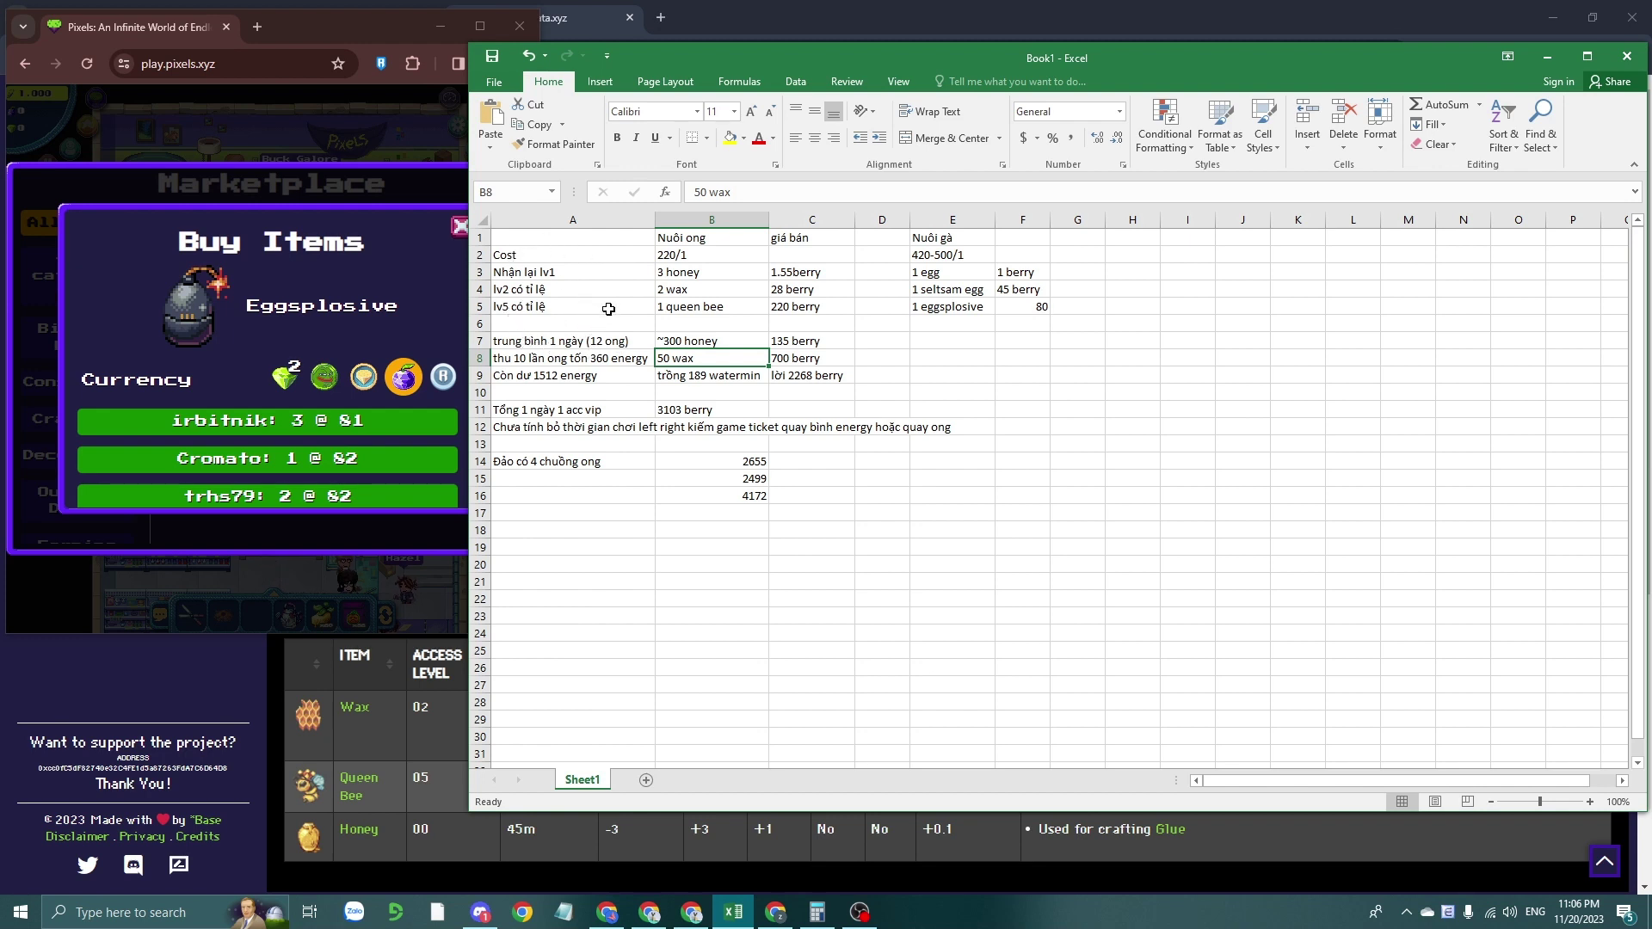
# Examine the beekeeping energy use, watermint planting, honey and wax earnings, and the daily VIP account total with its note in row 12.
pyautogui.click(600, 365)
pyautogui.click(552, 377)
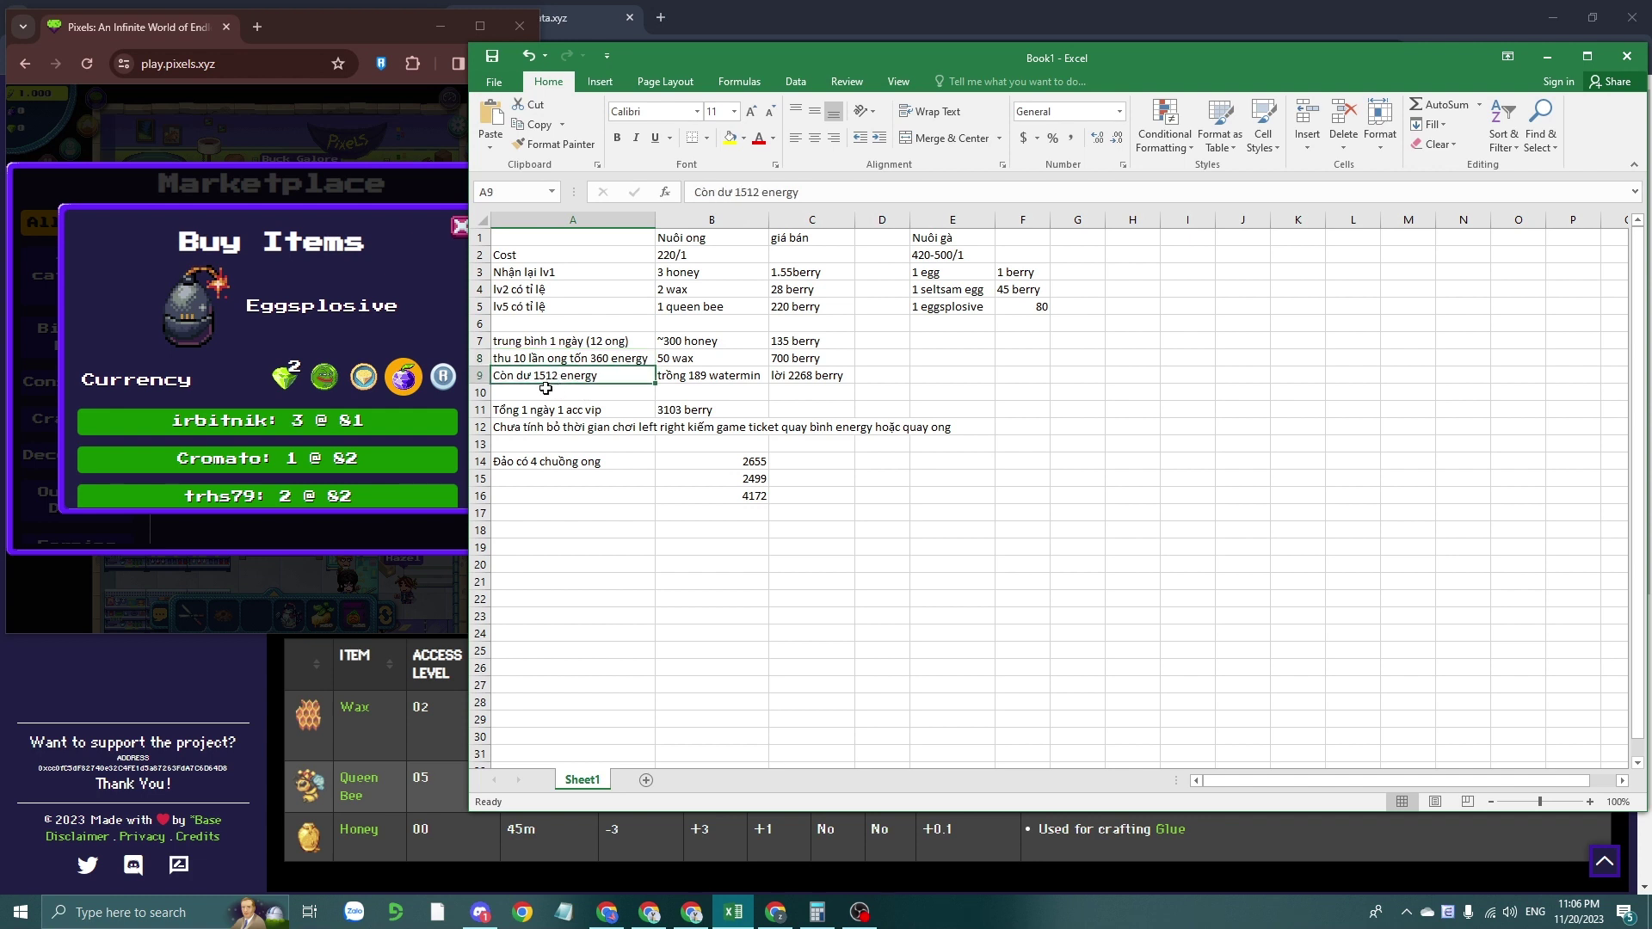
pyautogui.click(703, 377)
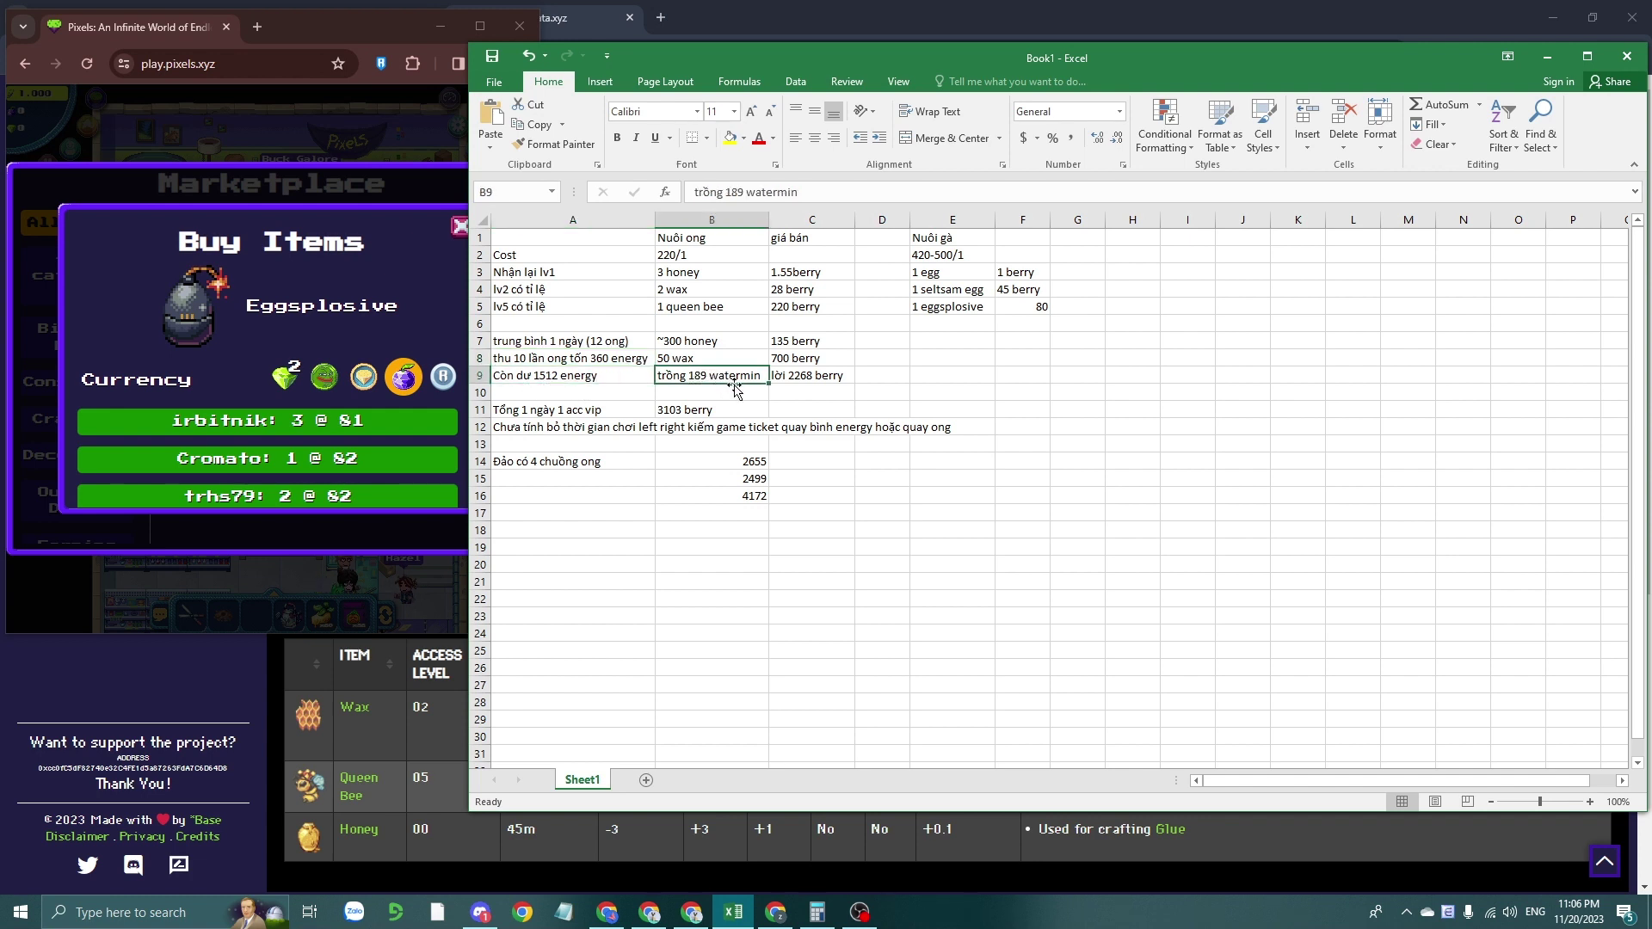
pyautogui.click(793, 379)
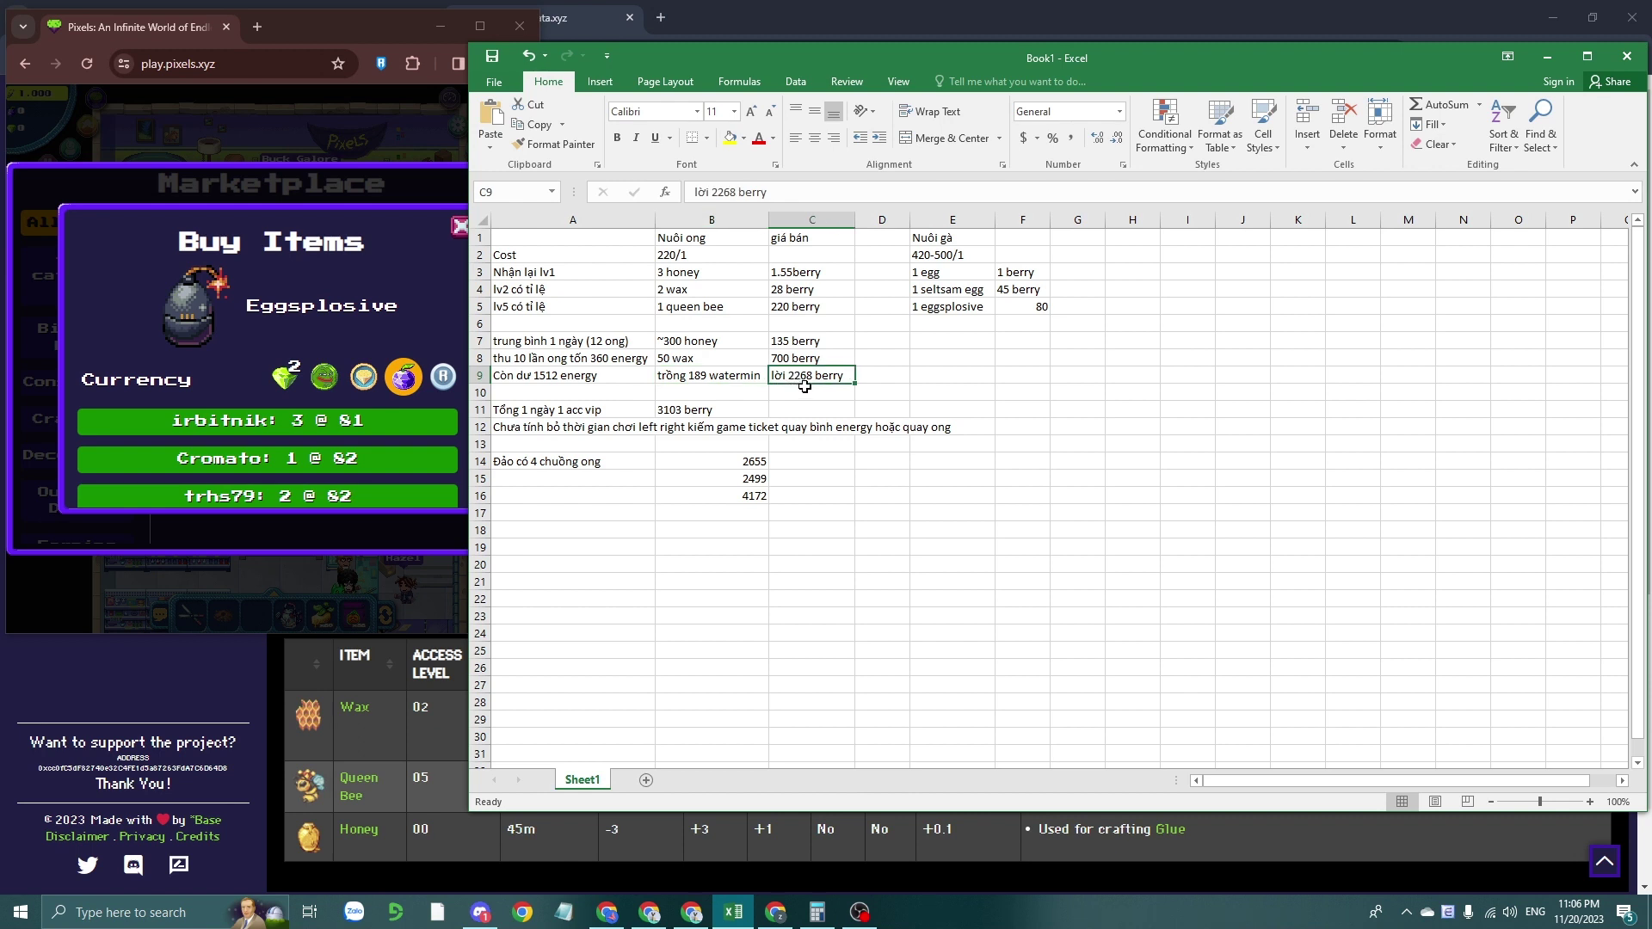
pyautogui.click(786, 360)
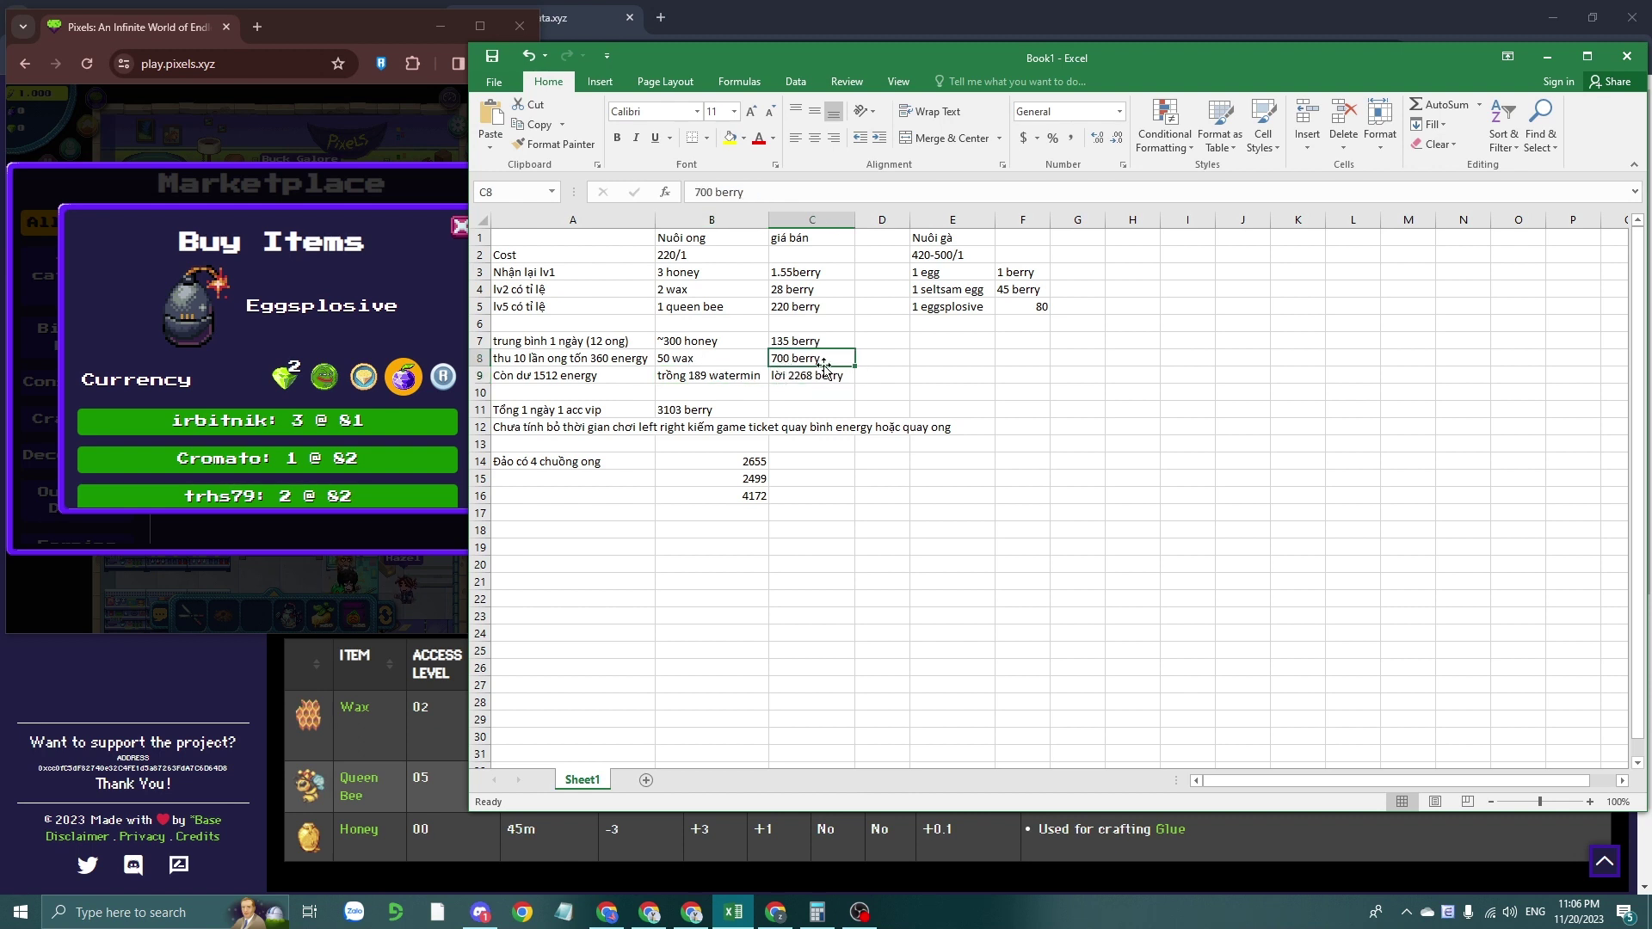
pyautogui.click(684, 363)
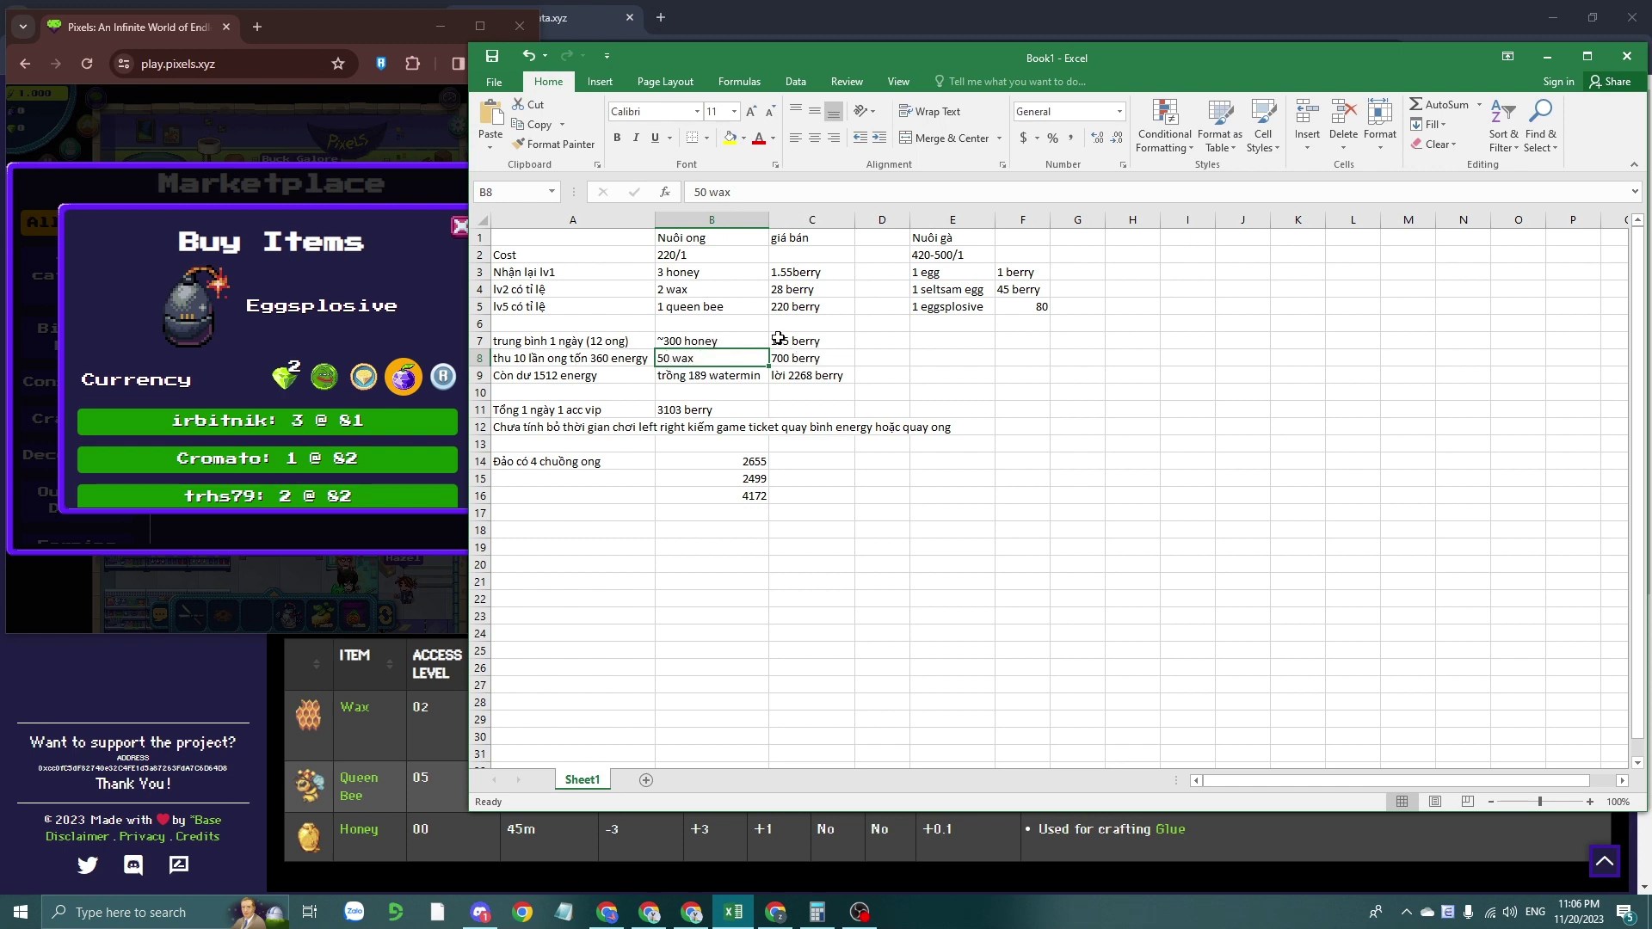
pyautogui.click(681, 341)
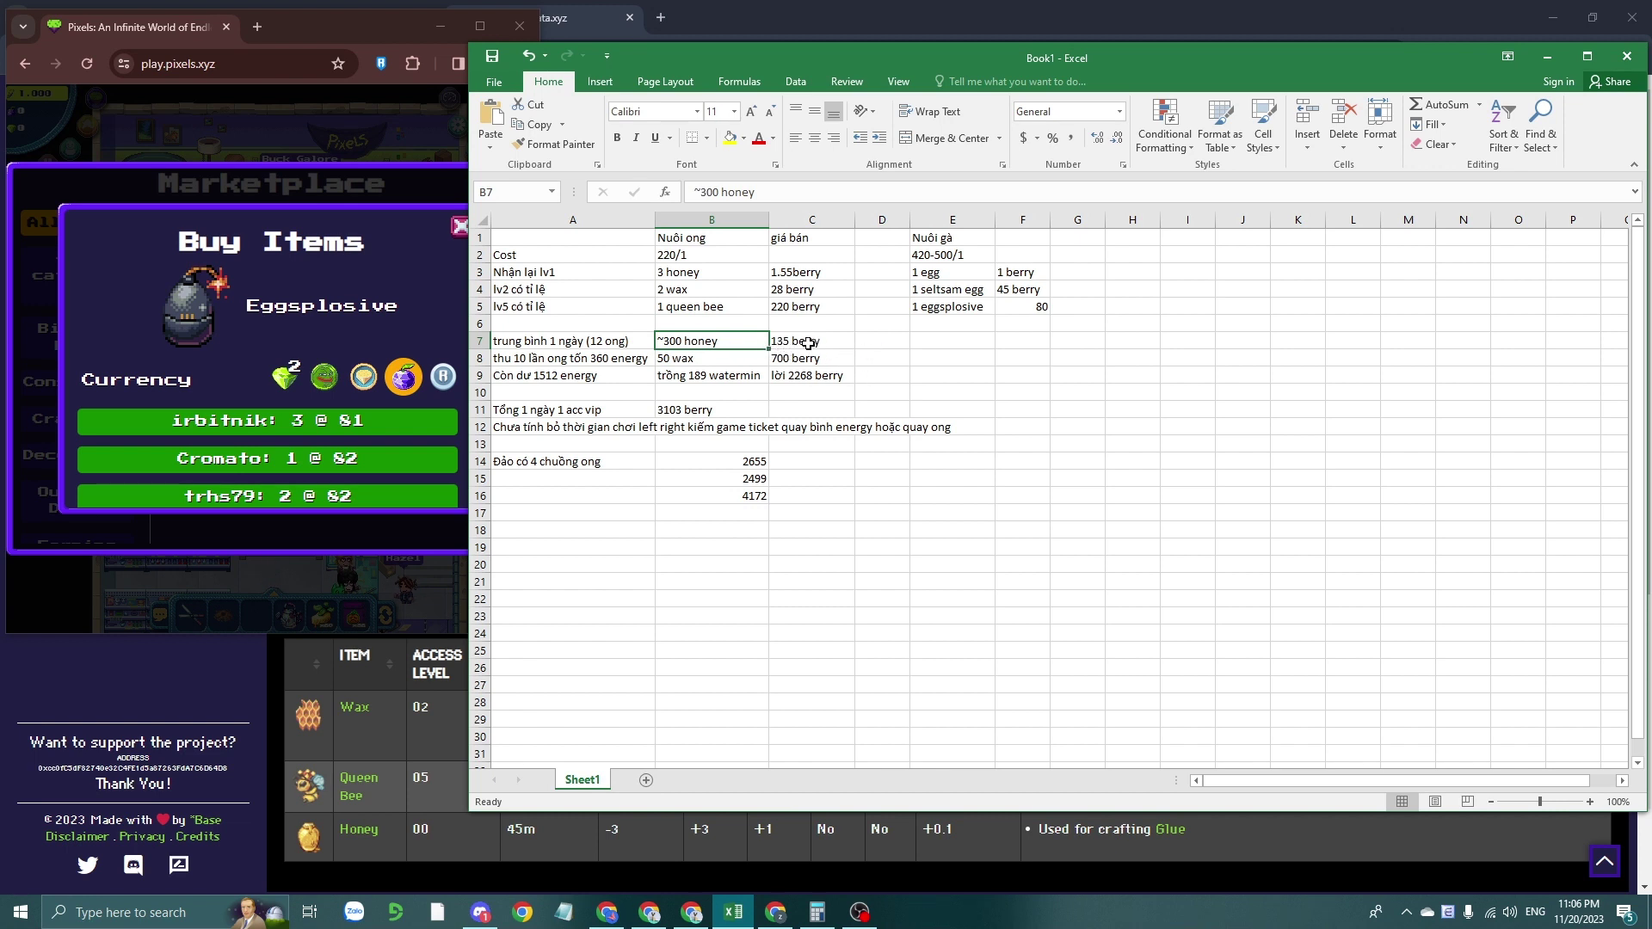
pyautogui.click(800, 342)
pyautogui.click(702, 412)
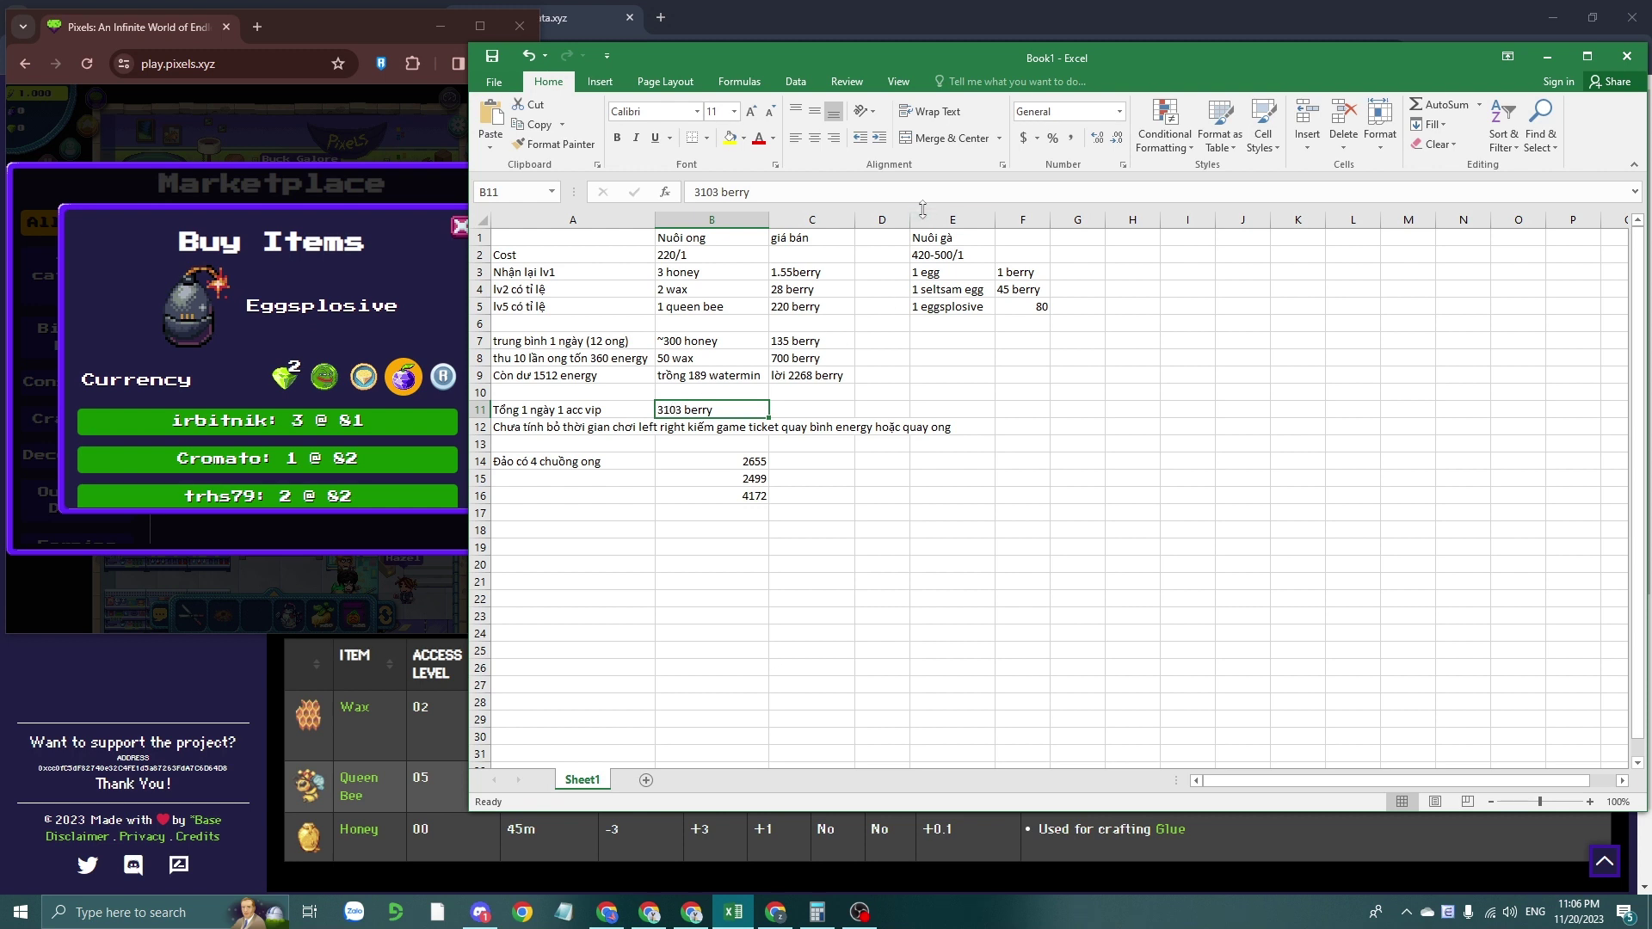
pyautogui.click(544, 431)
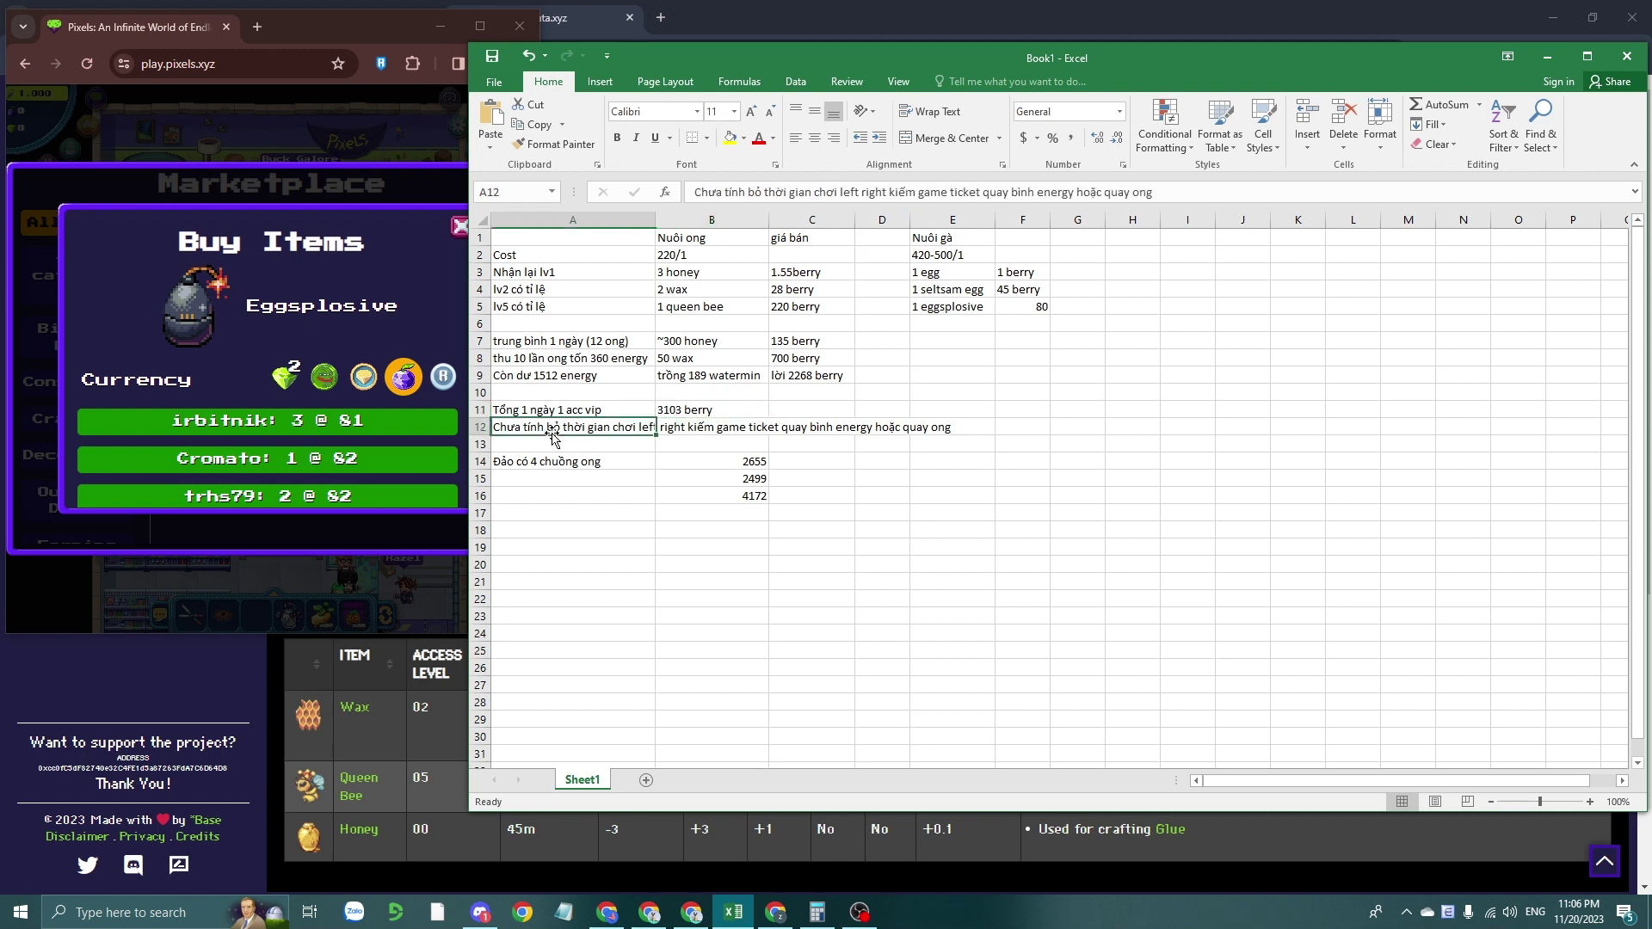
pyautogui.click(954, 543)
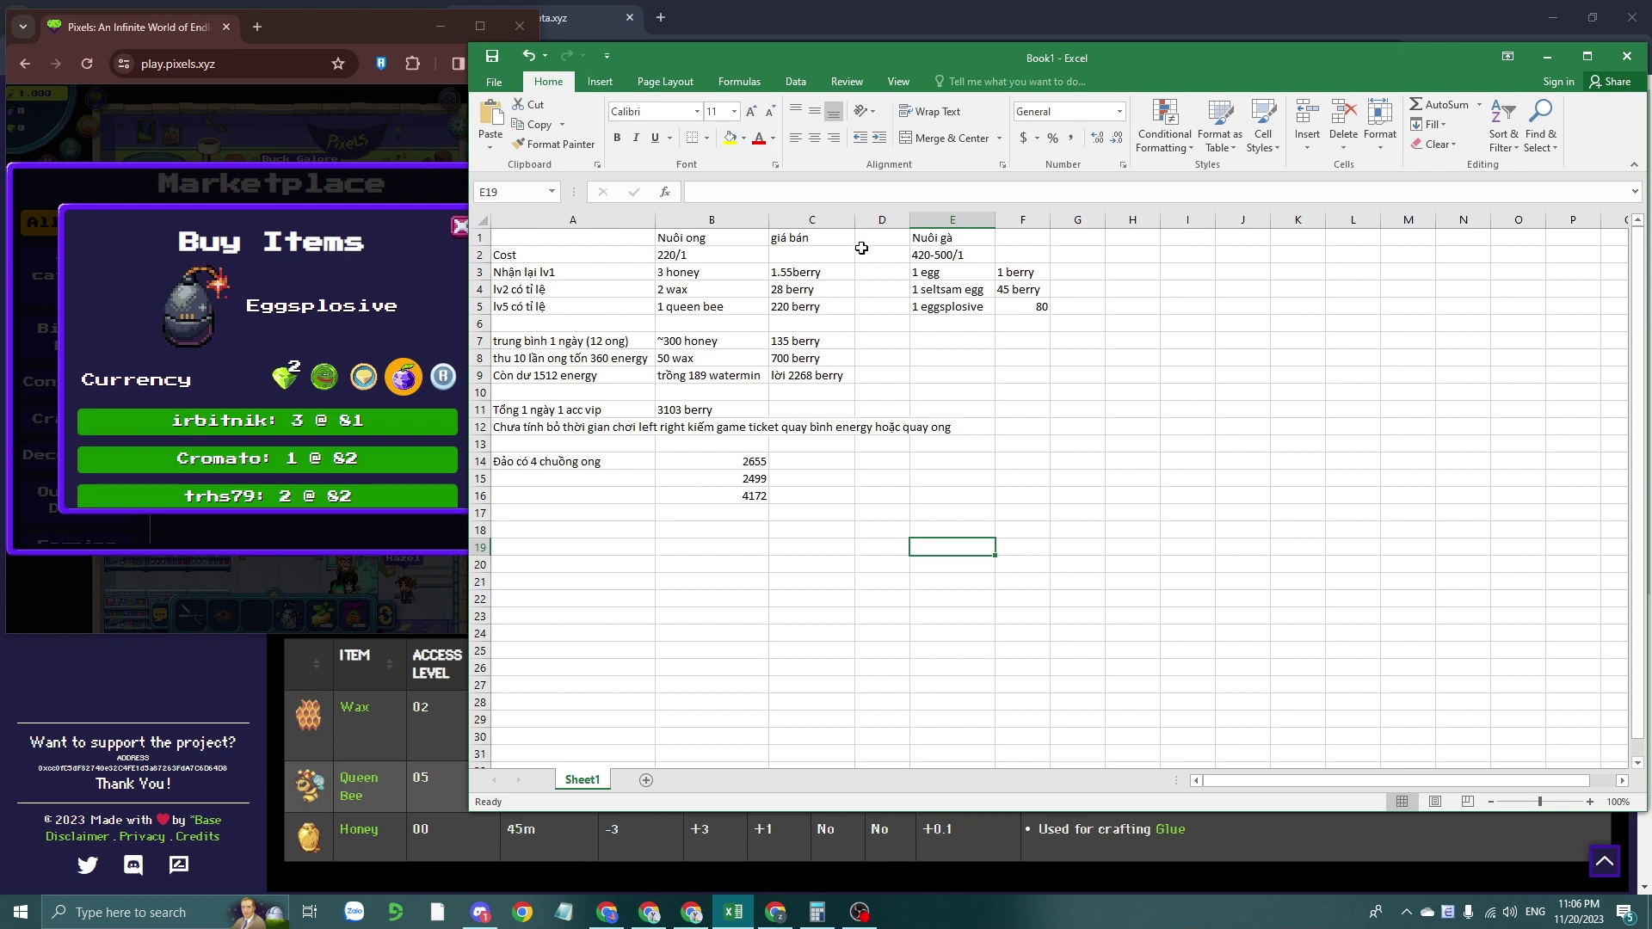
# Compare the bee and chicken costs in row 2, and look over the lands with four beehives listed in B14:B16.
pyautogui.click(672, 257)
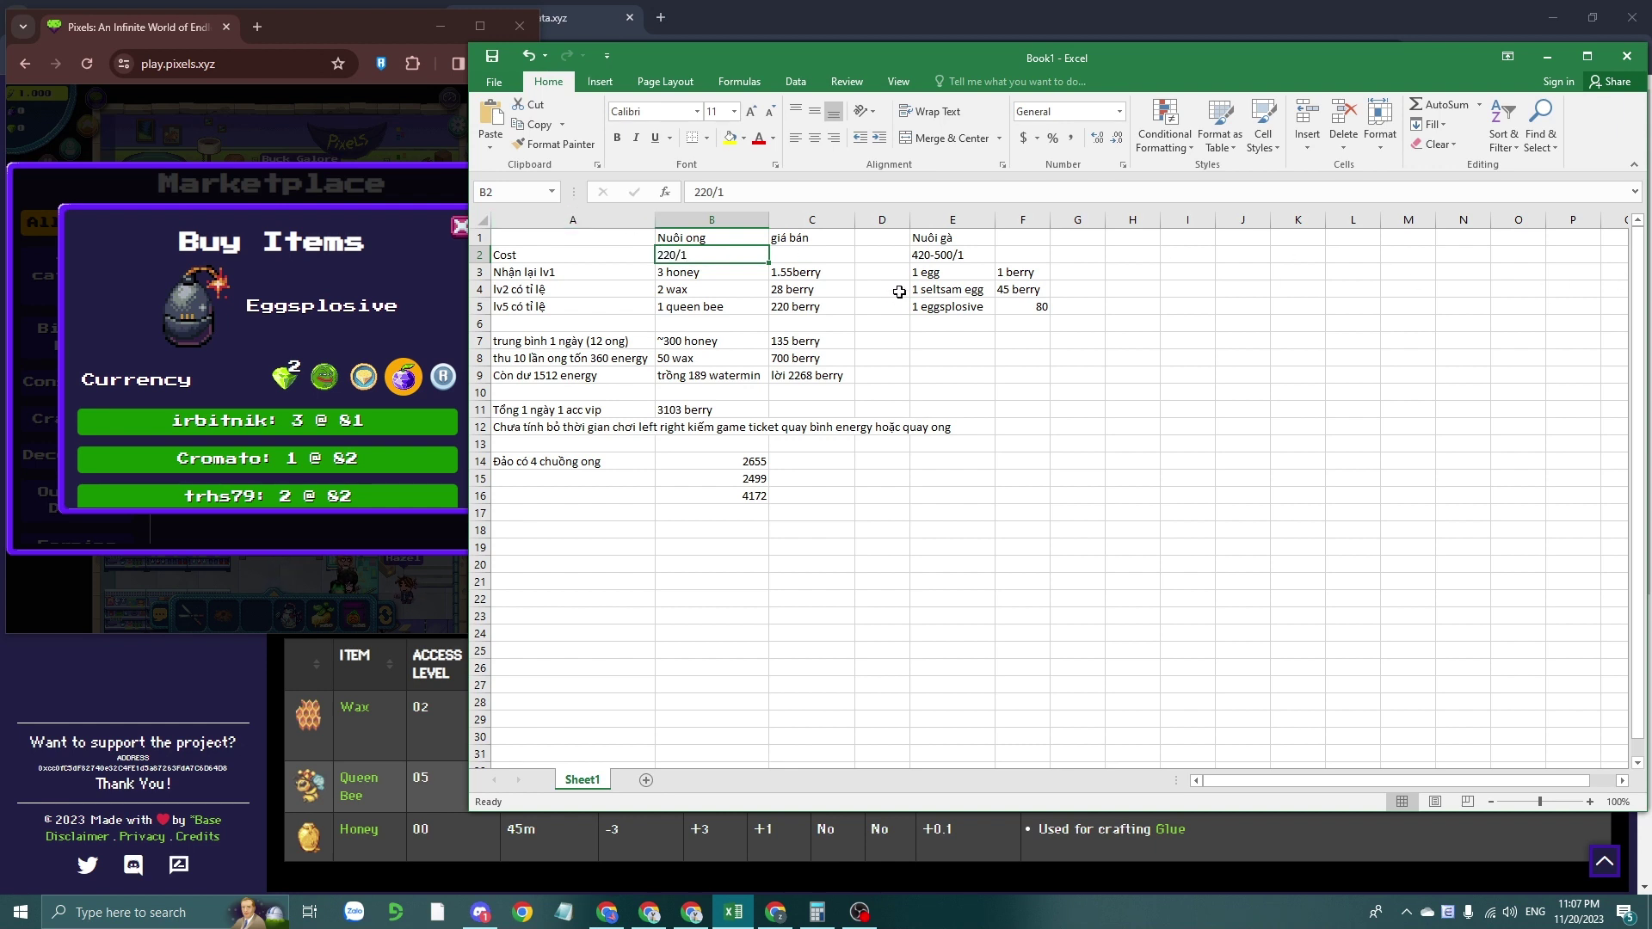
pyautogui.click(938, 255)
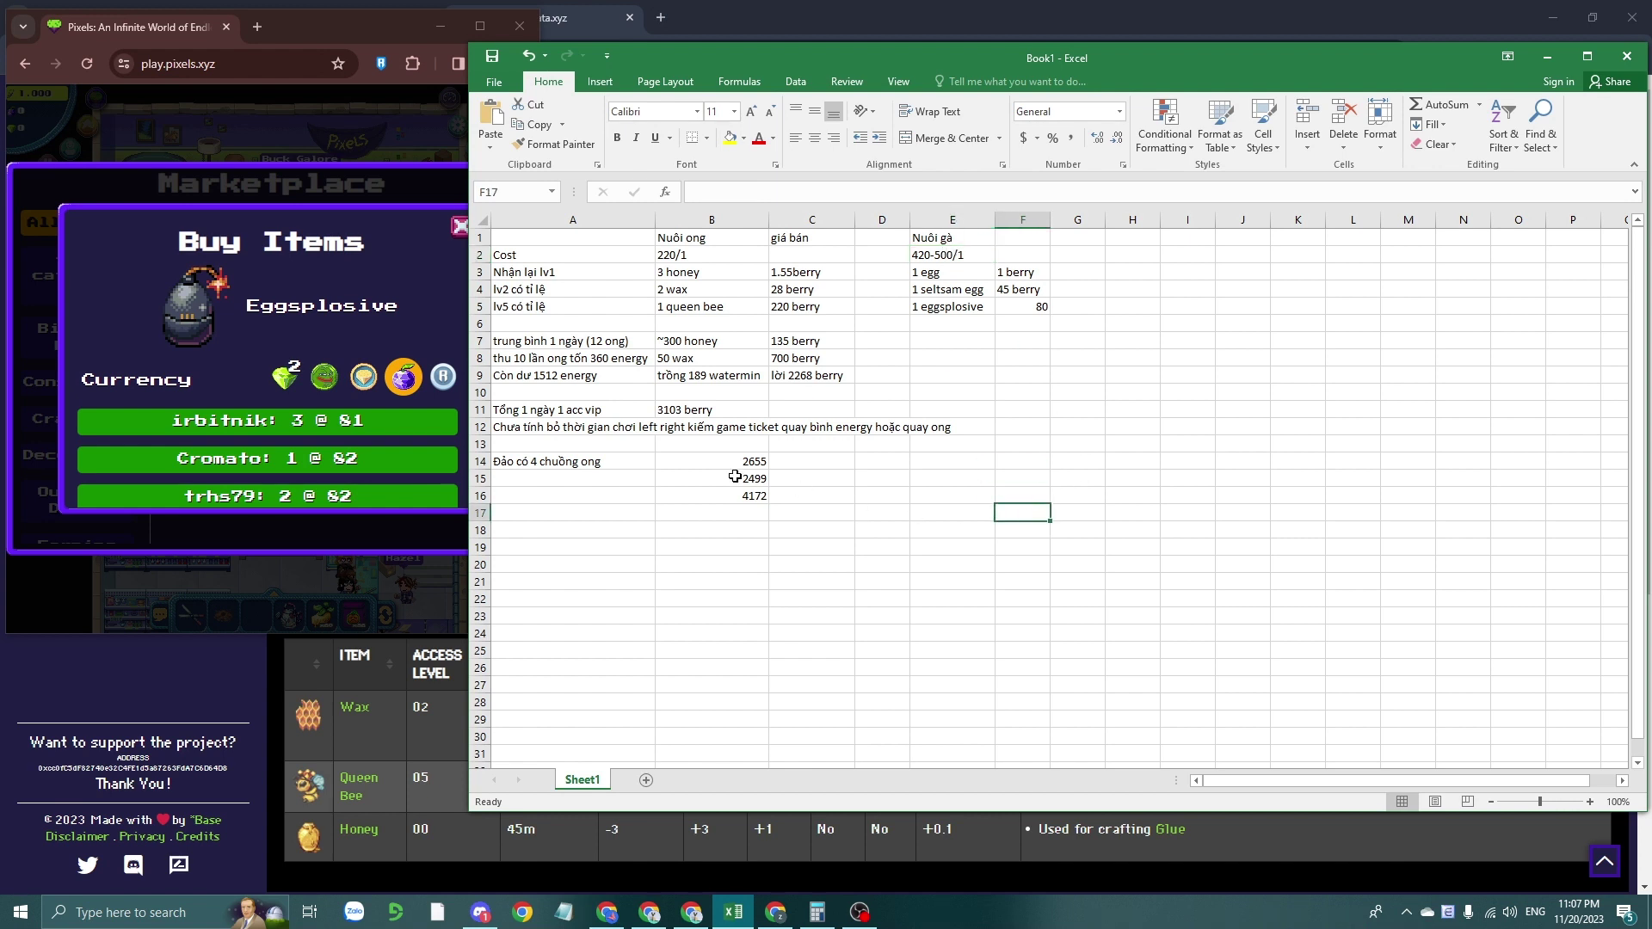
pyautogui.click(524, 466)
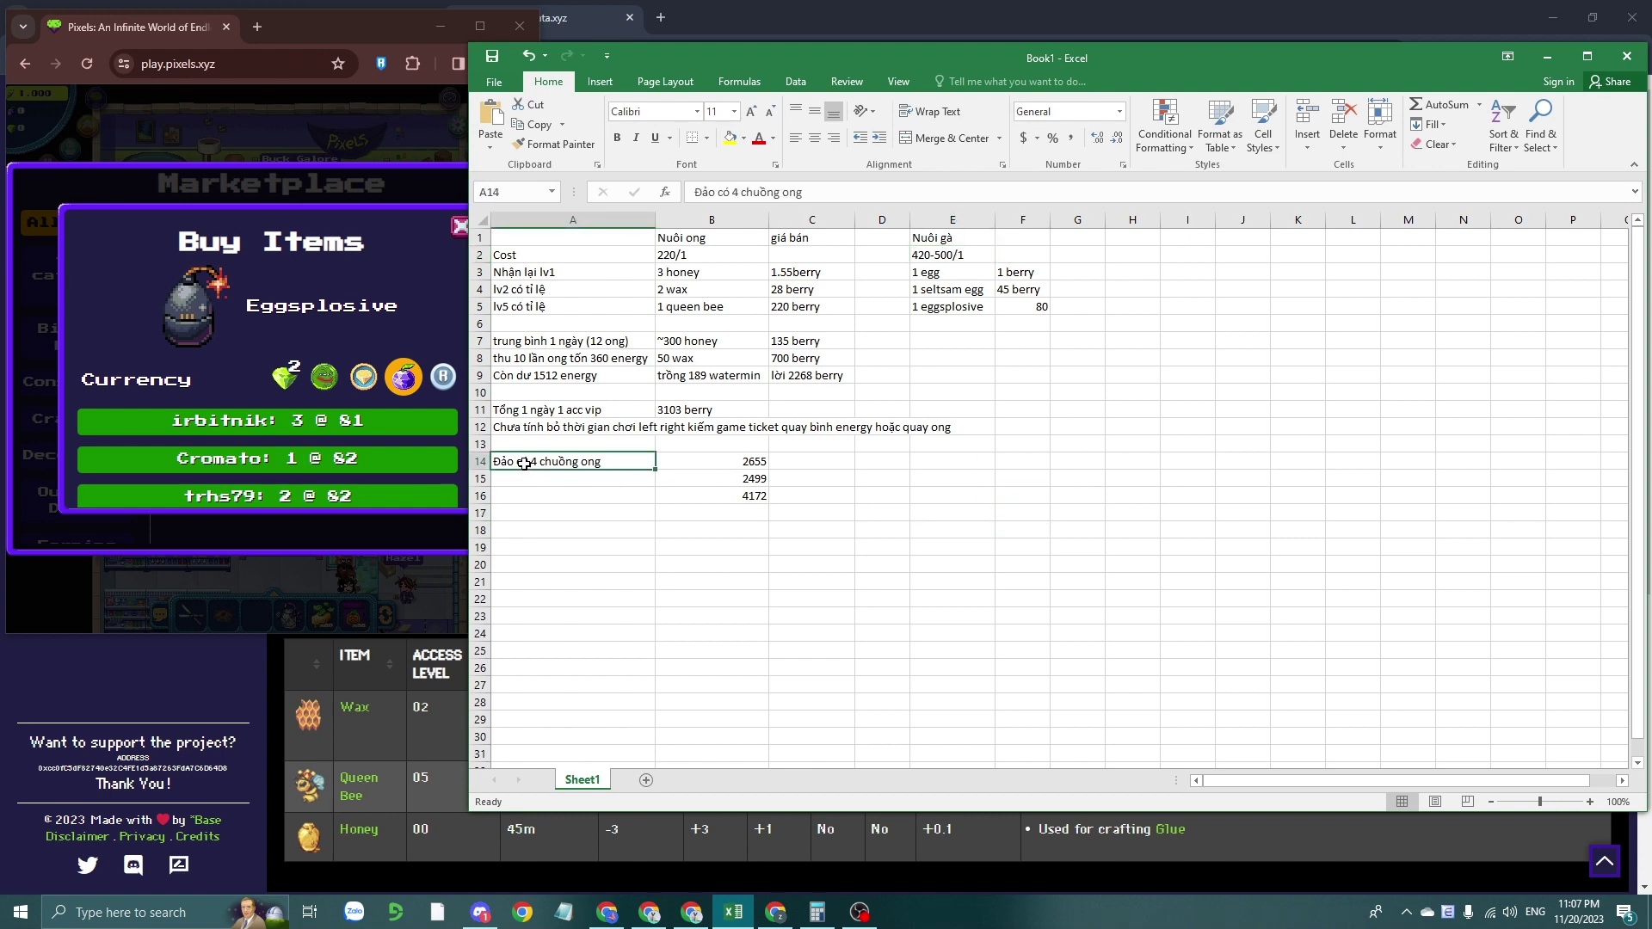
pyautogui.click(708, 461)
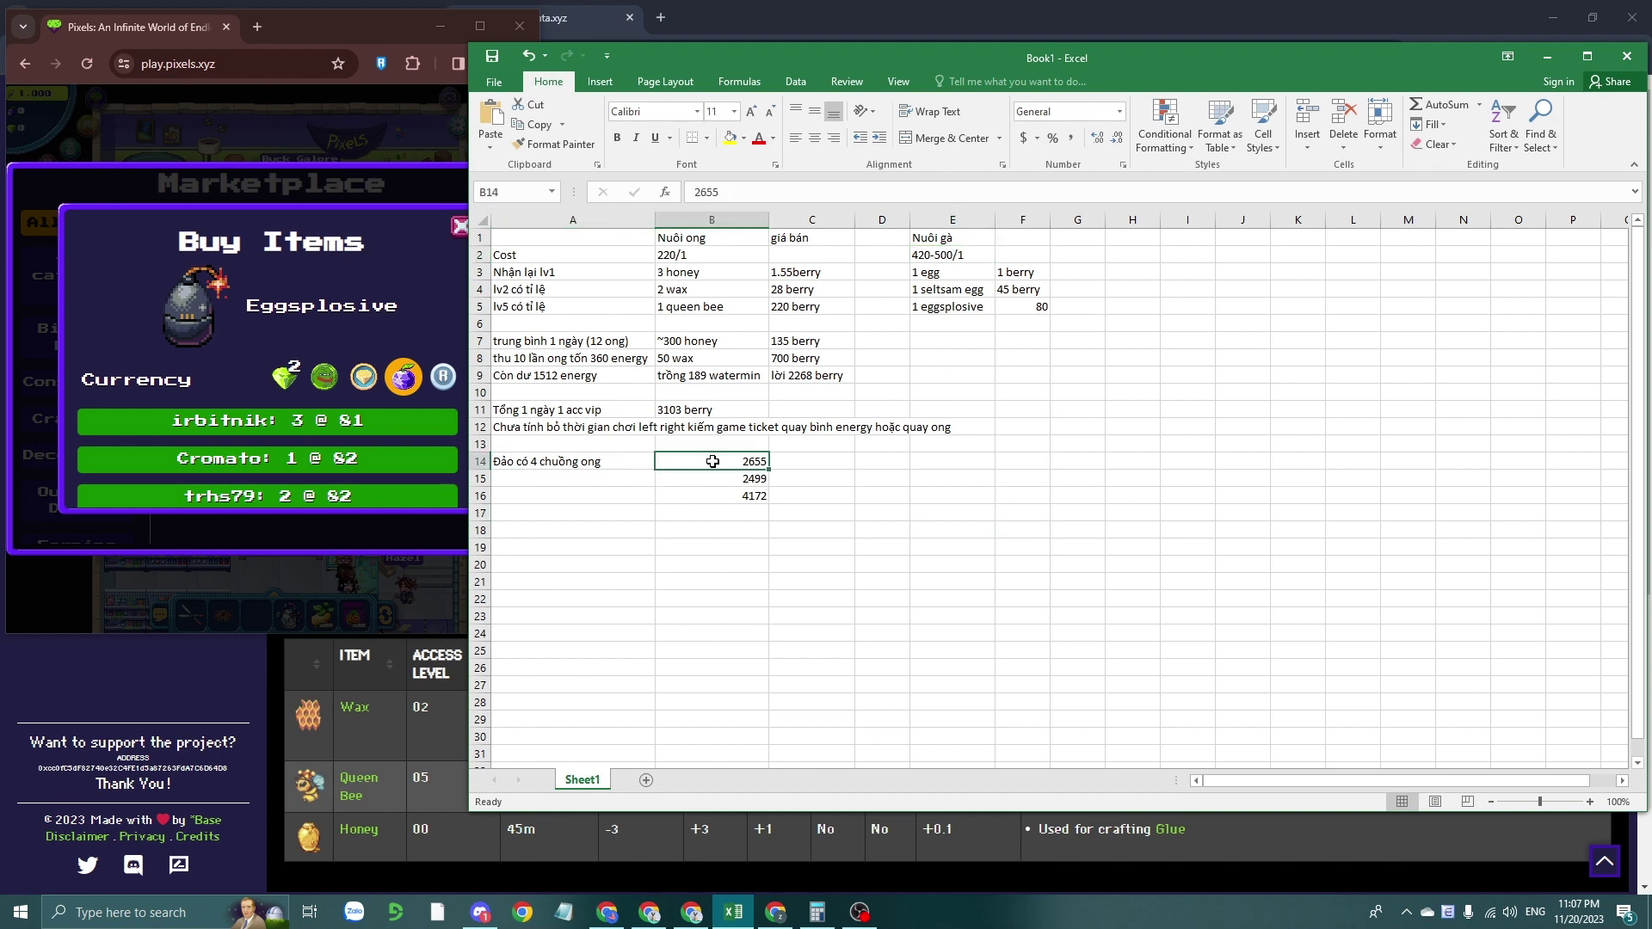
pyautogui.click(716, 480)
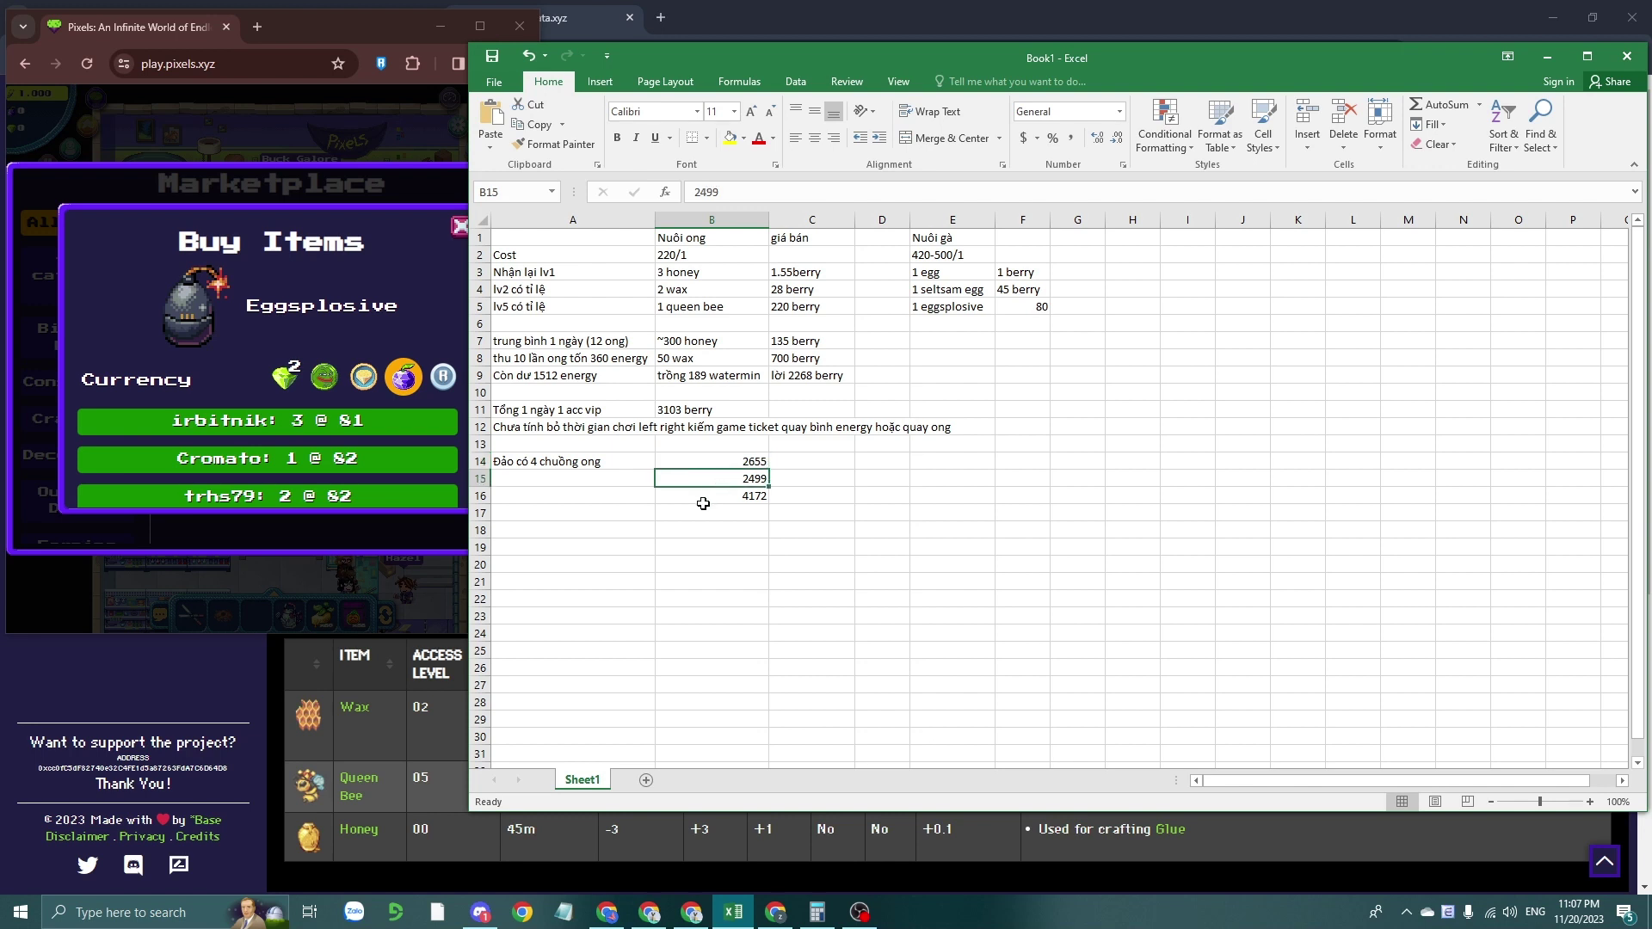
pyautogui.click(703, 502)
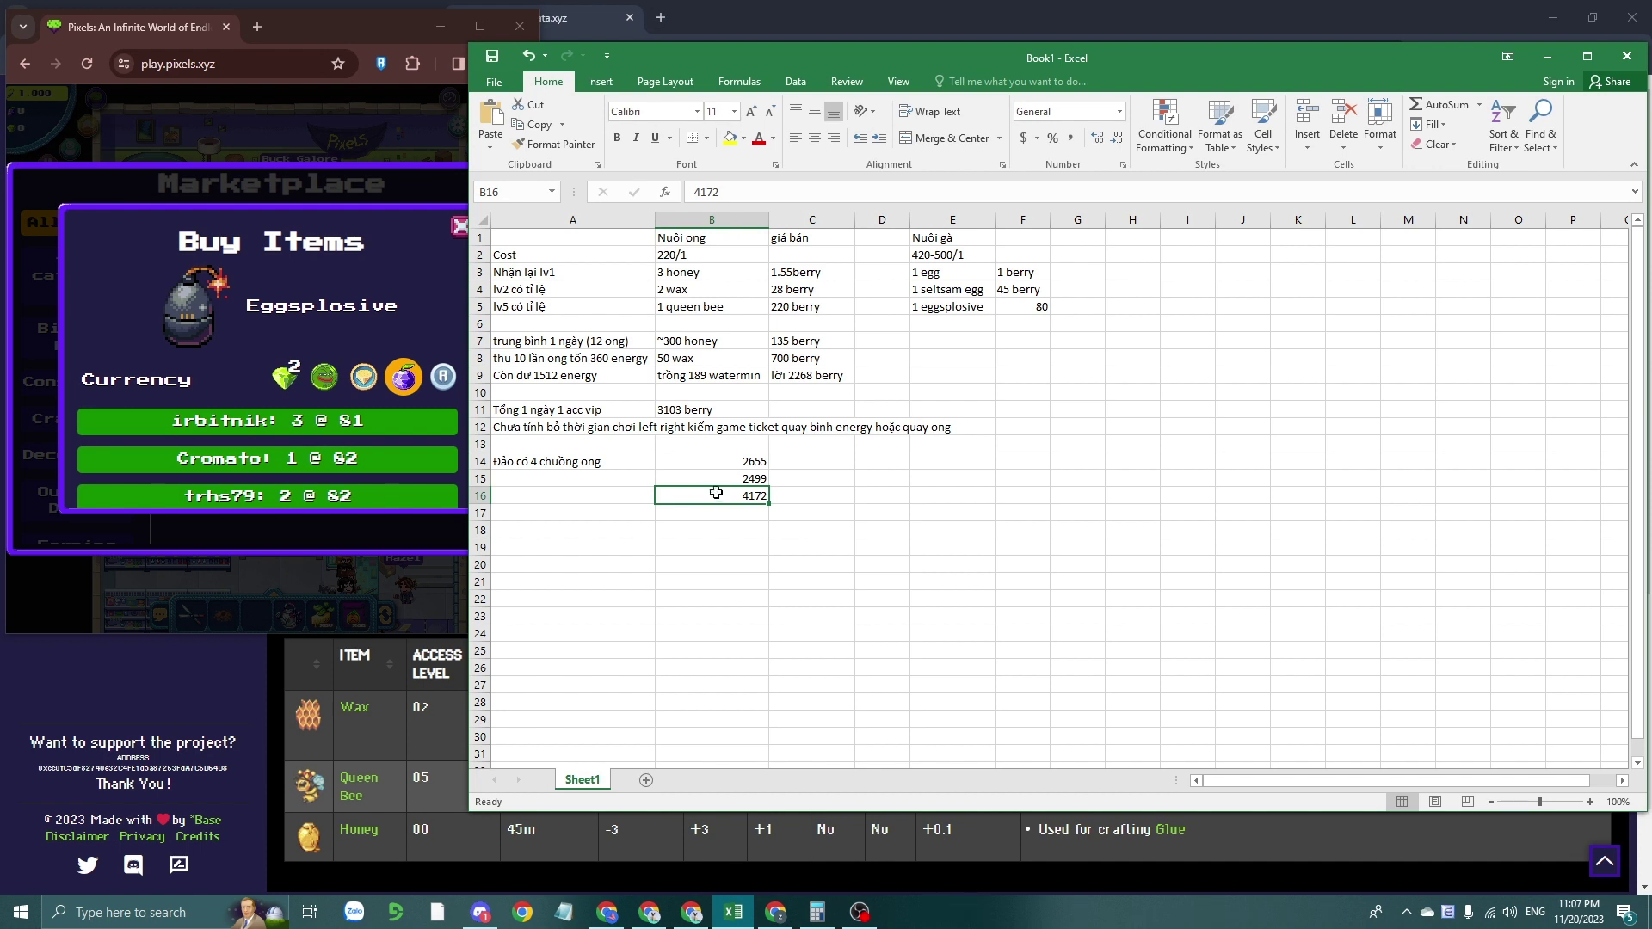
pyautogui.moveTo(712, 461); pyautogui.dragTo(701, 479)
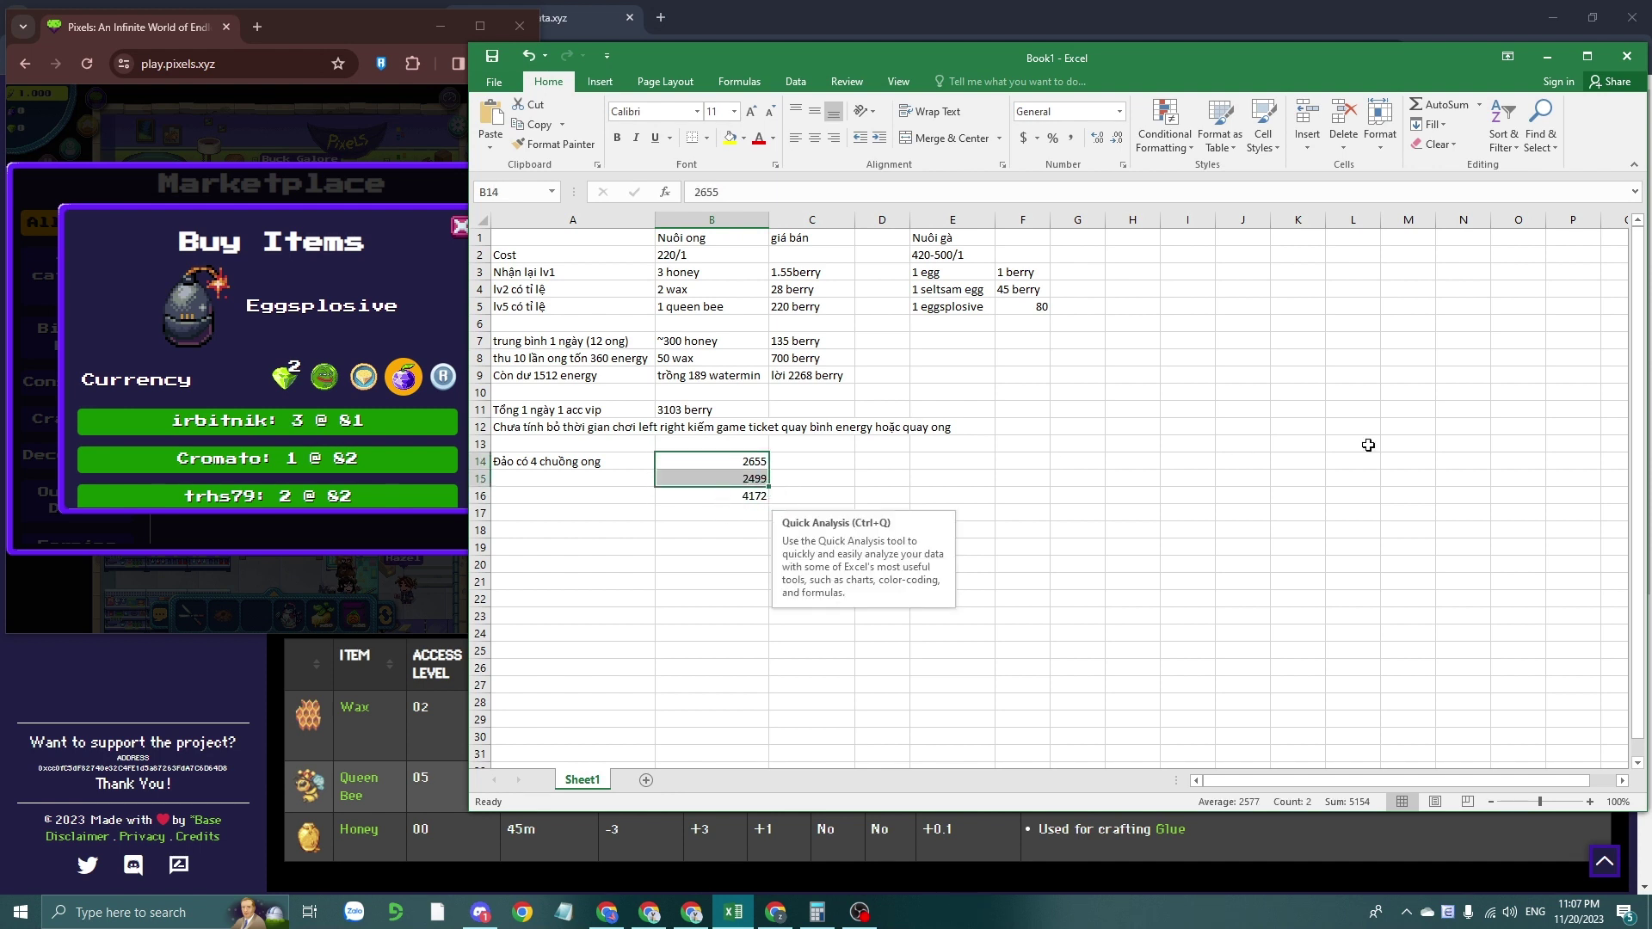
pyautogui.click(965, 482)
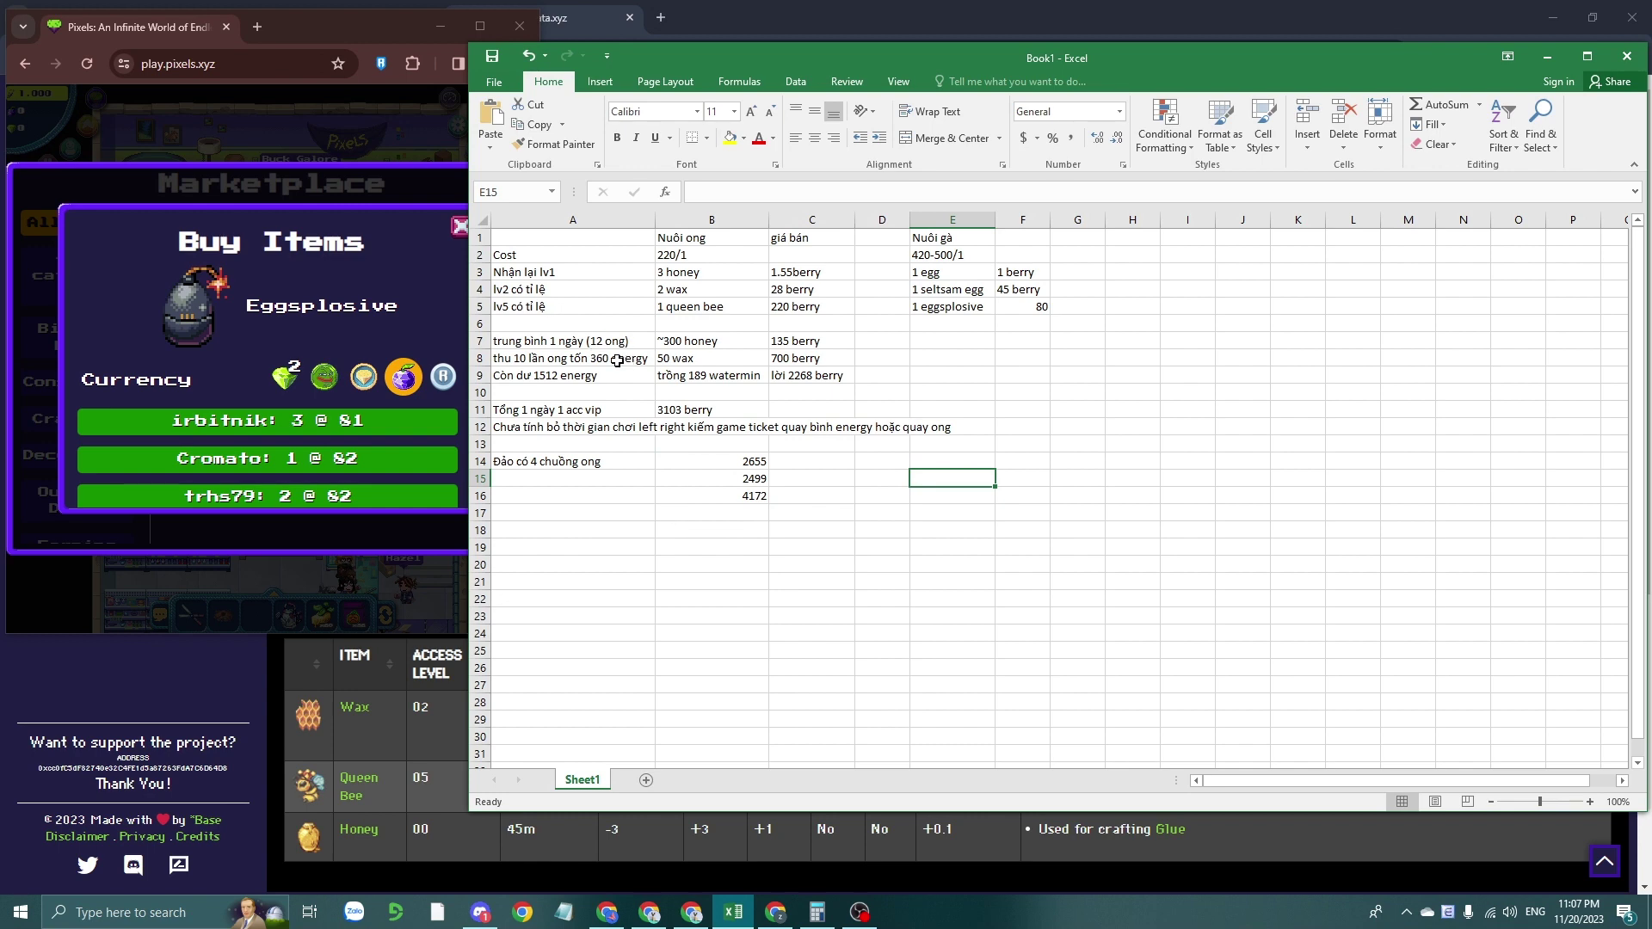
# Switch to Discord, open the Pixels server's come-farm-with-me channel and browse the posts describing the facilities on farm lands.
pyautogui.click(480, 913)
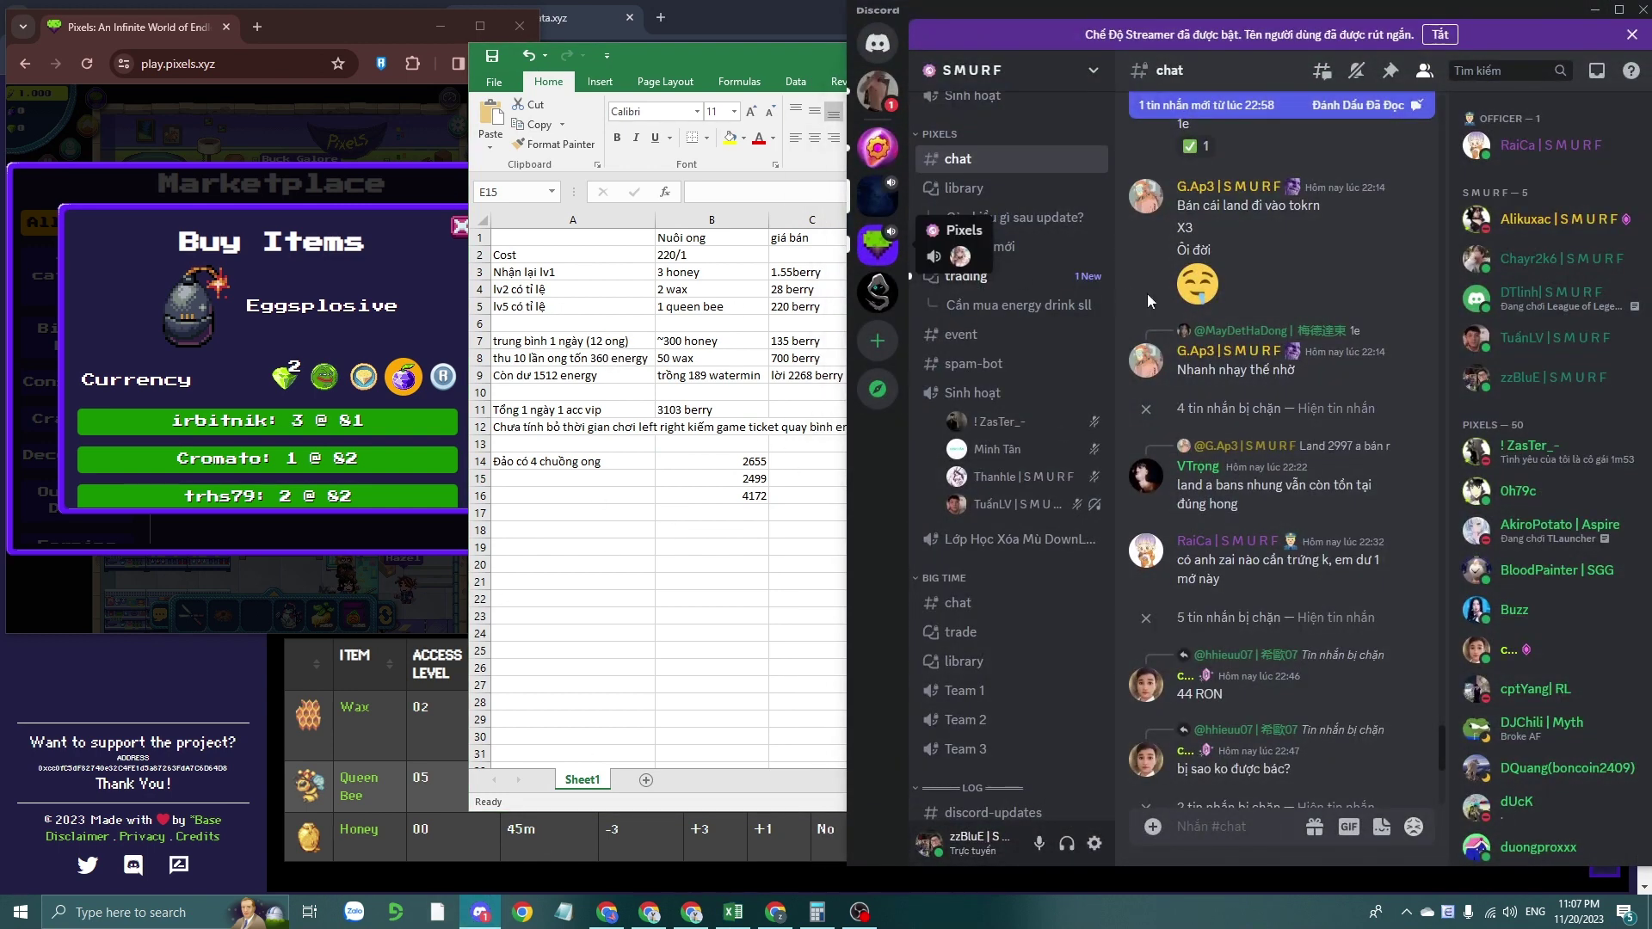
pyautogui.click(865, 244)
pyautogui.click(1026, 215)
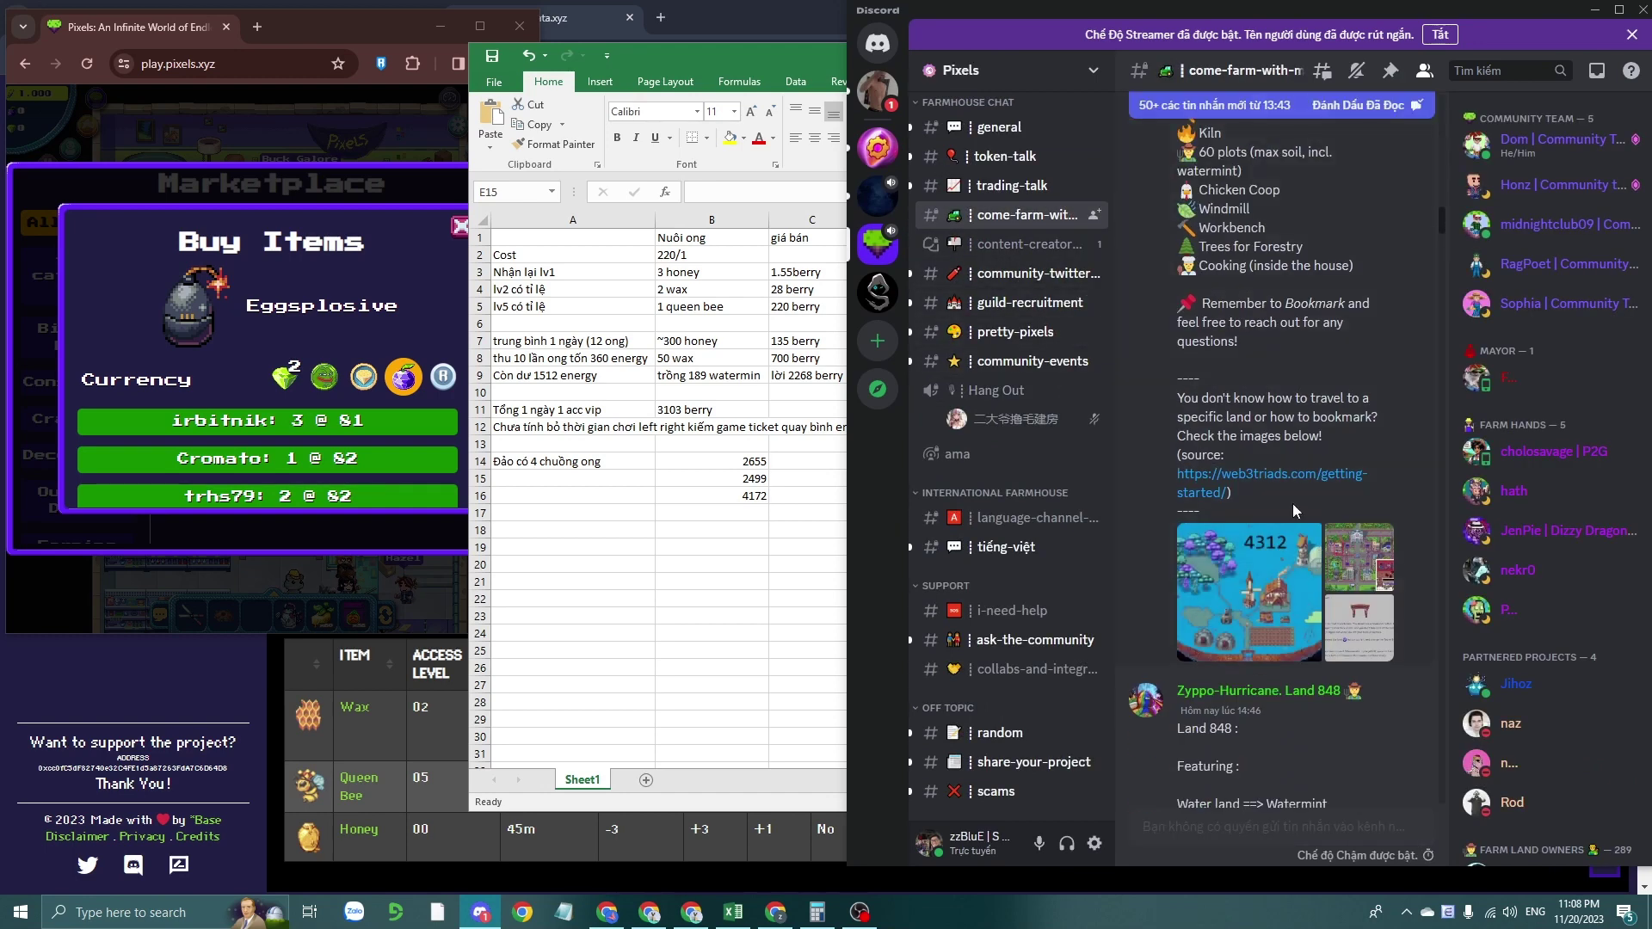
pyautogui.scroll(-10, 1277, 604)
pyautogui.scroll(-6, 1281, 612)
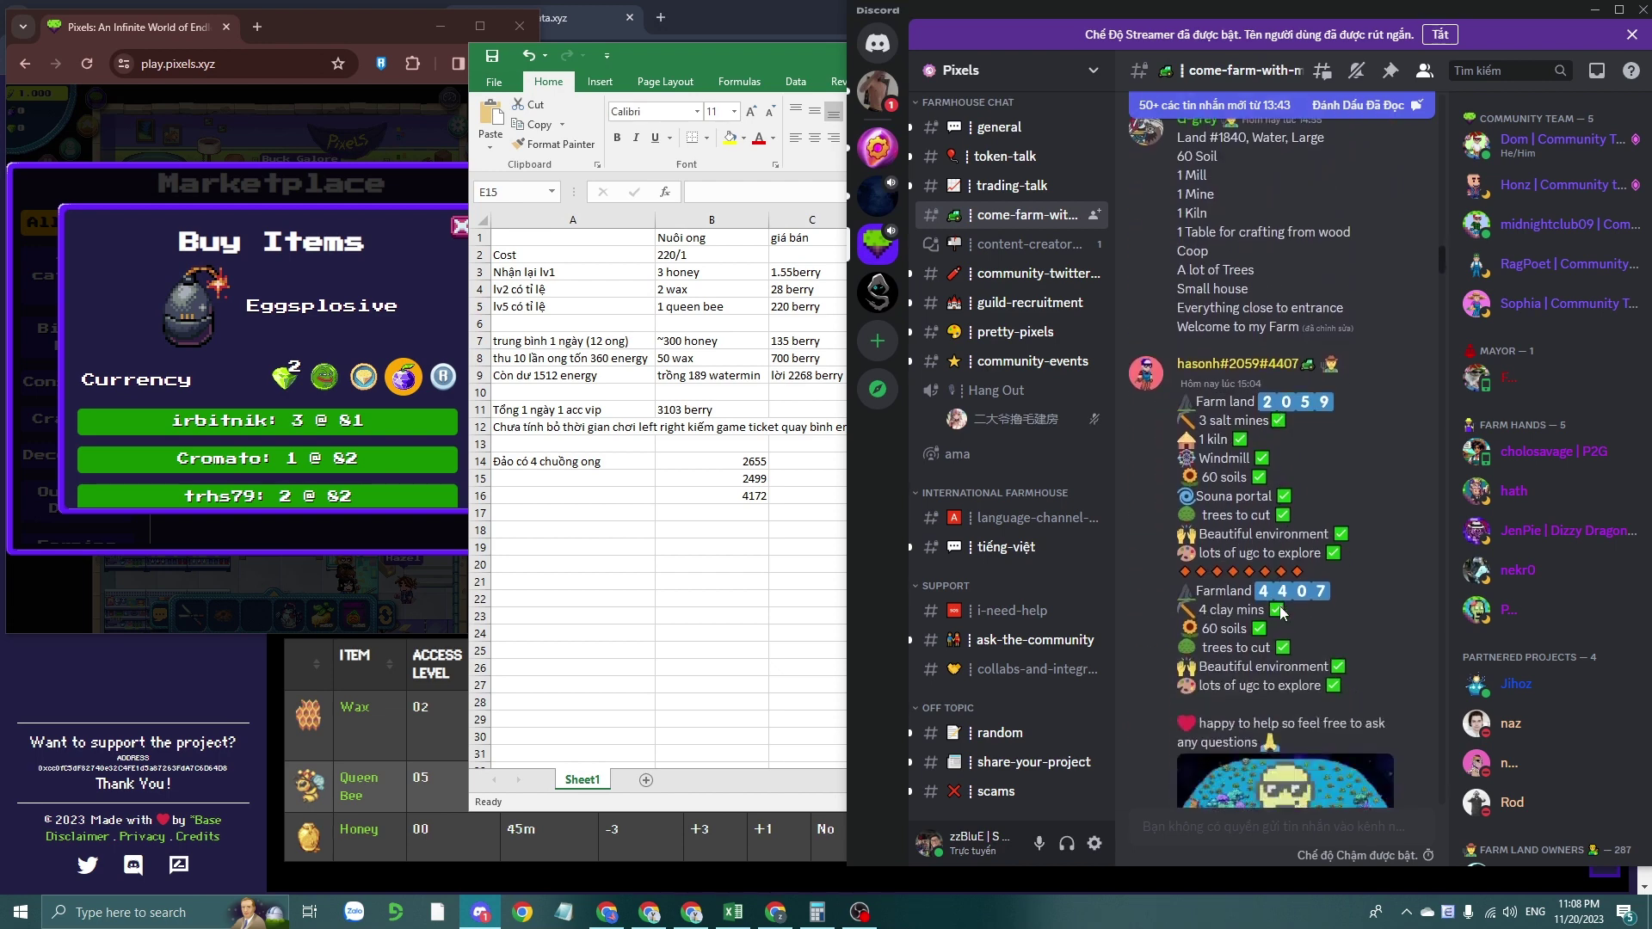
pyautogui.scroll(5, 1262, 676)
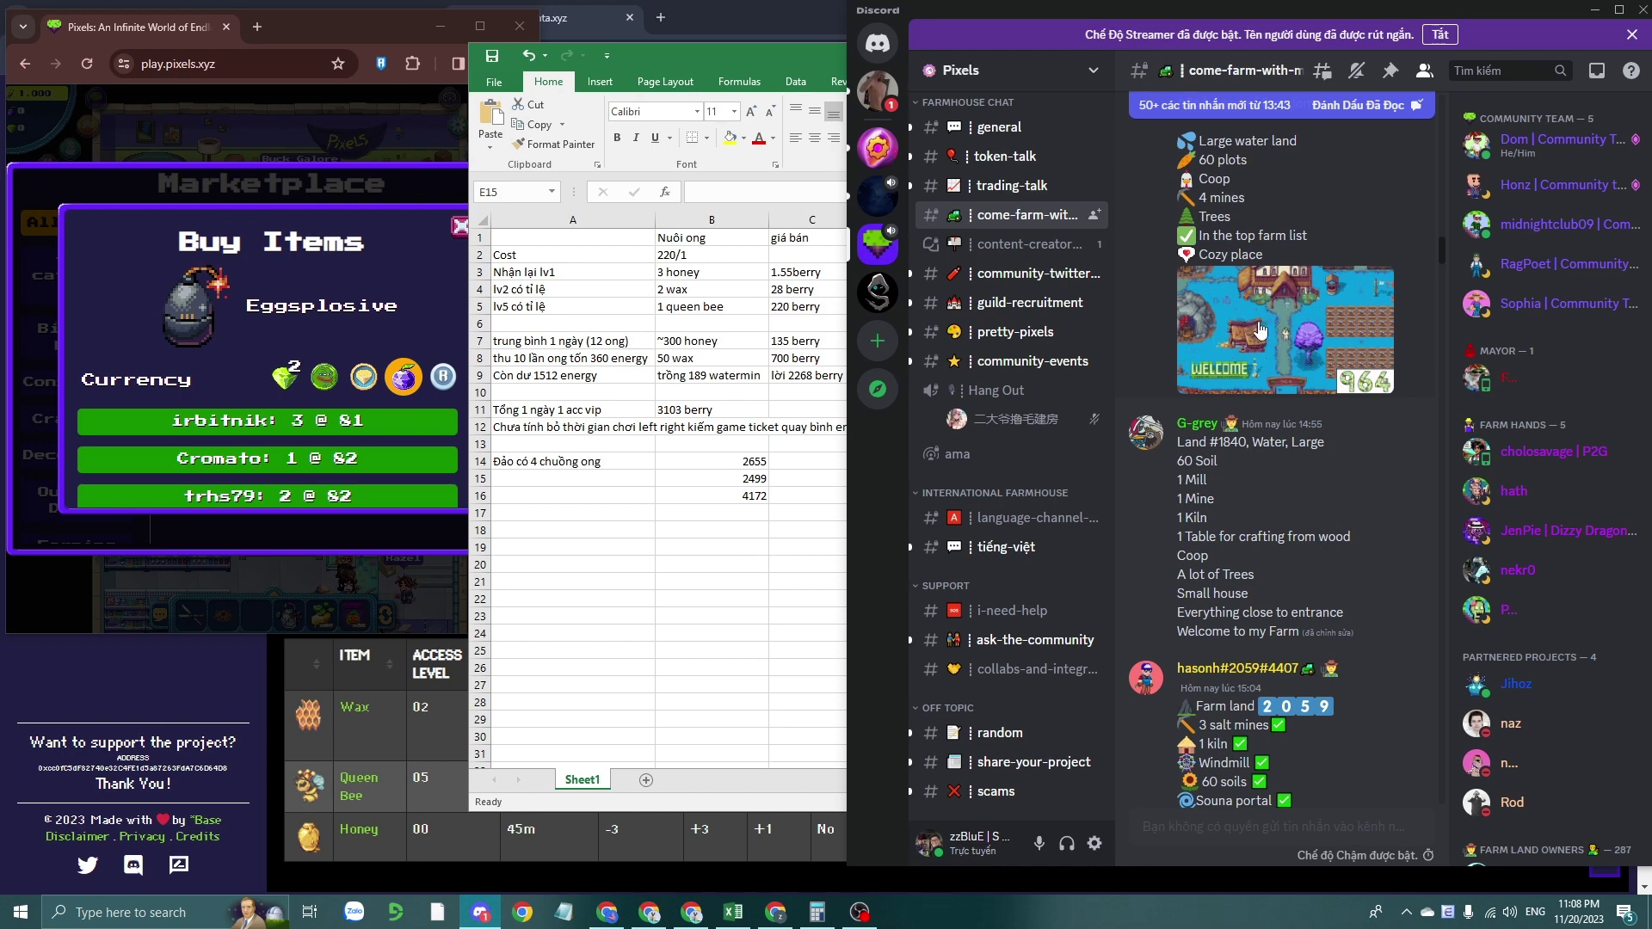
pyautogui.scroll(3, 1271, 423)
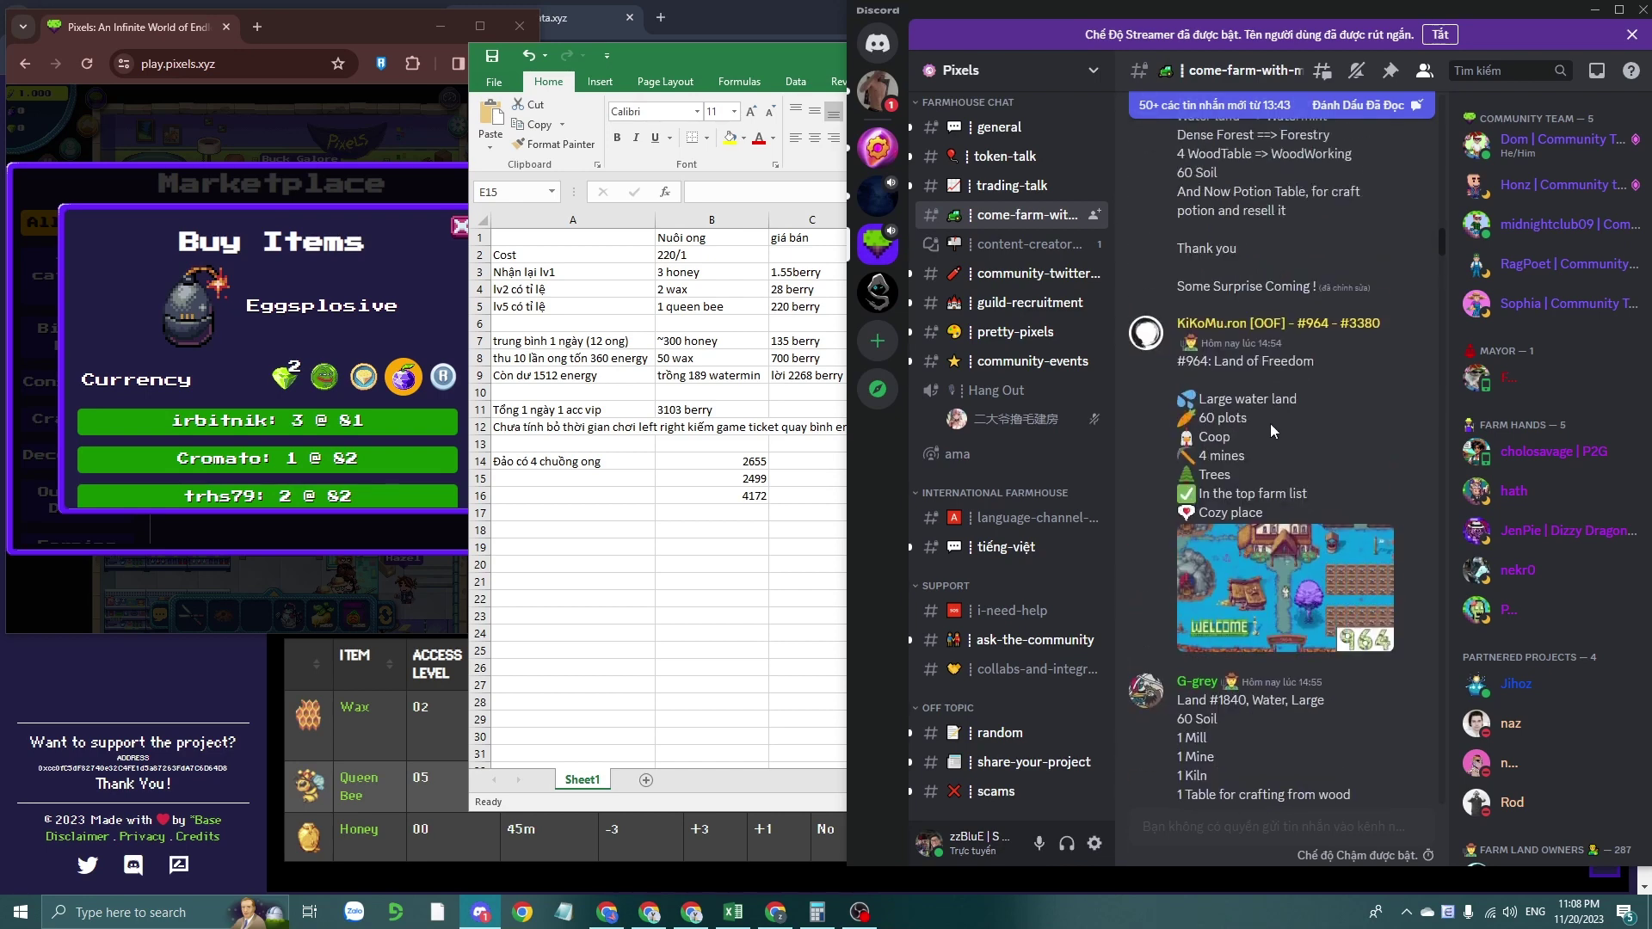
pyautogui.scroll(-2, 1282, 418)
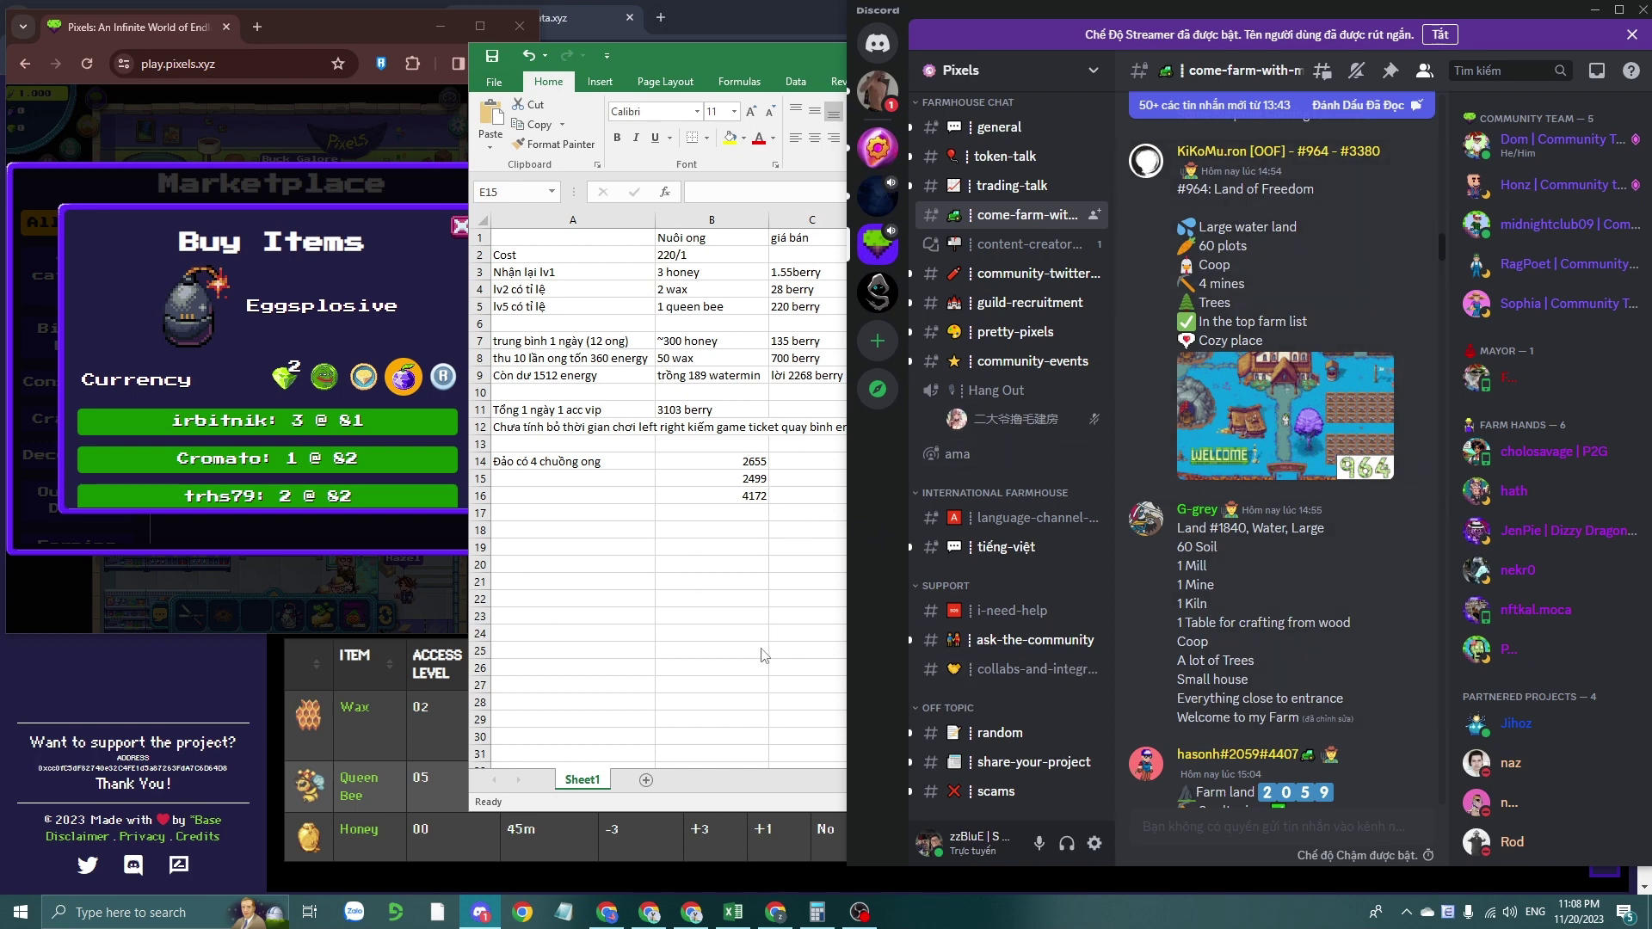
# Switch back to the Excel sheet and recheck the beehive land numbers, the daily bee yield, and the daily total with its note.
pyautogui.hotkey('alt', 'Tab')
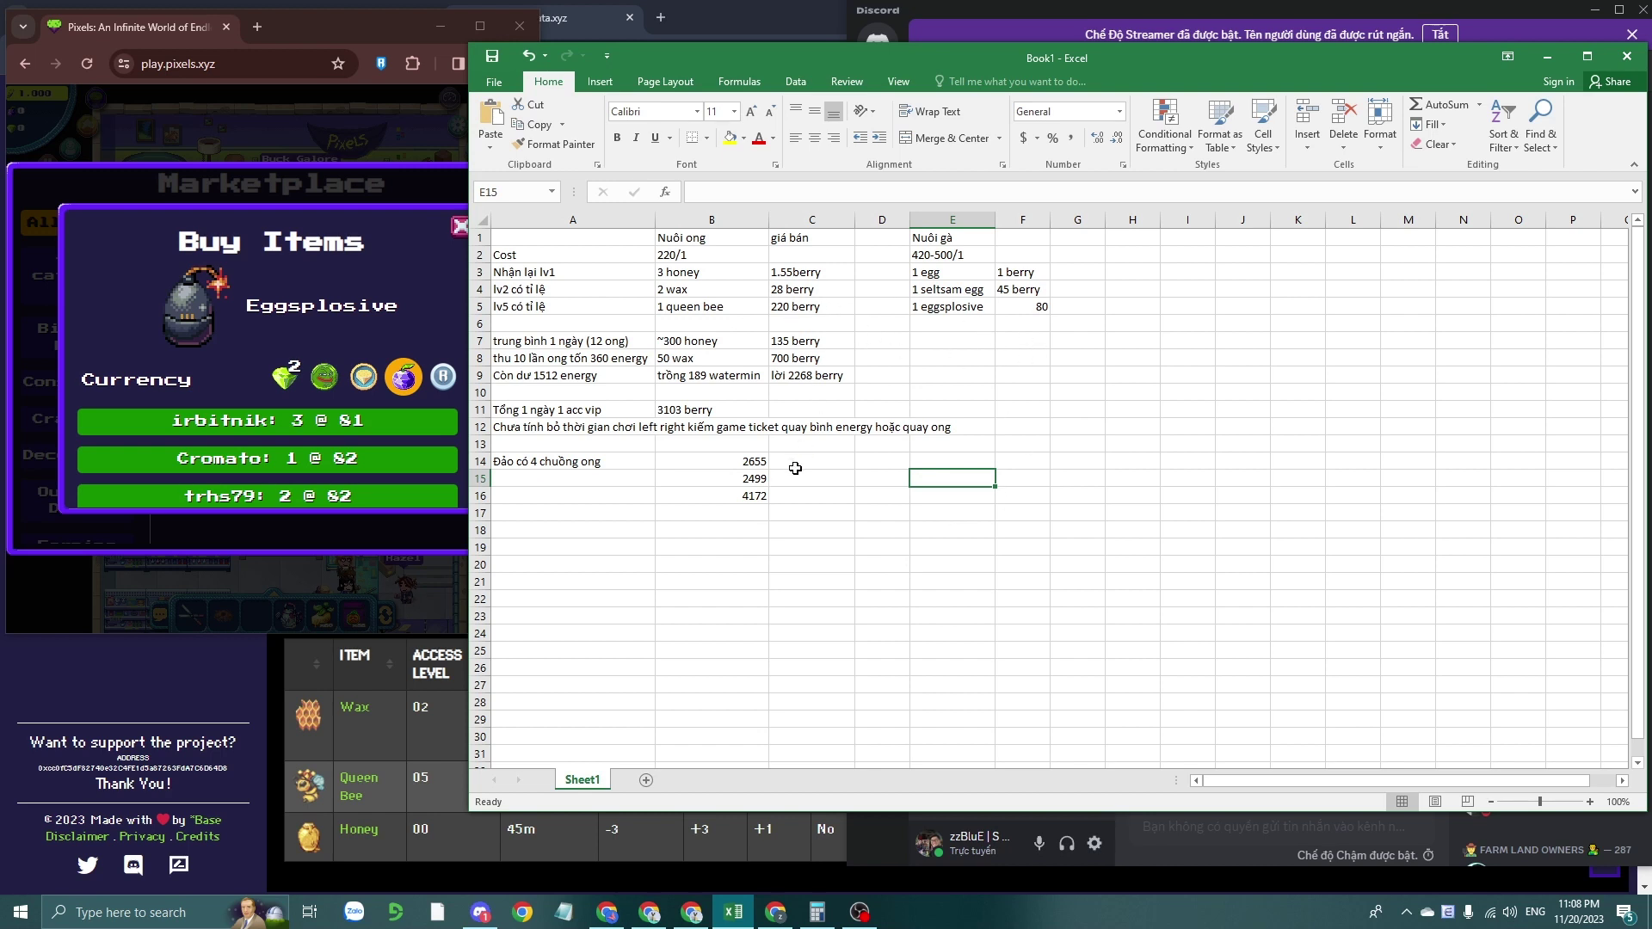
pyautogui.click(732, 495)
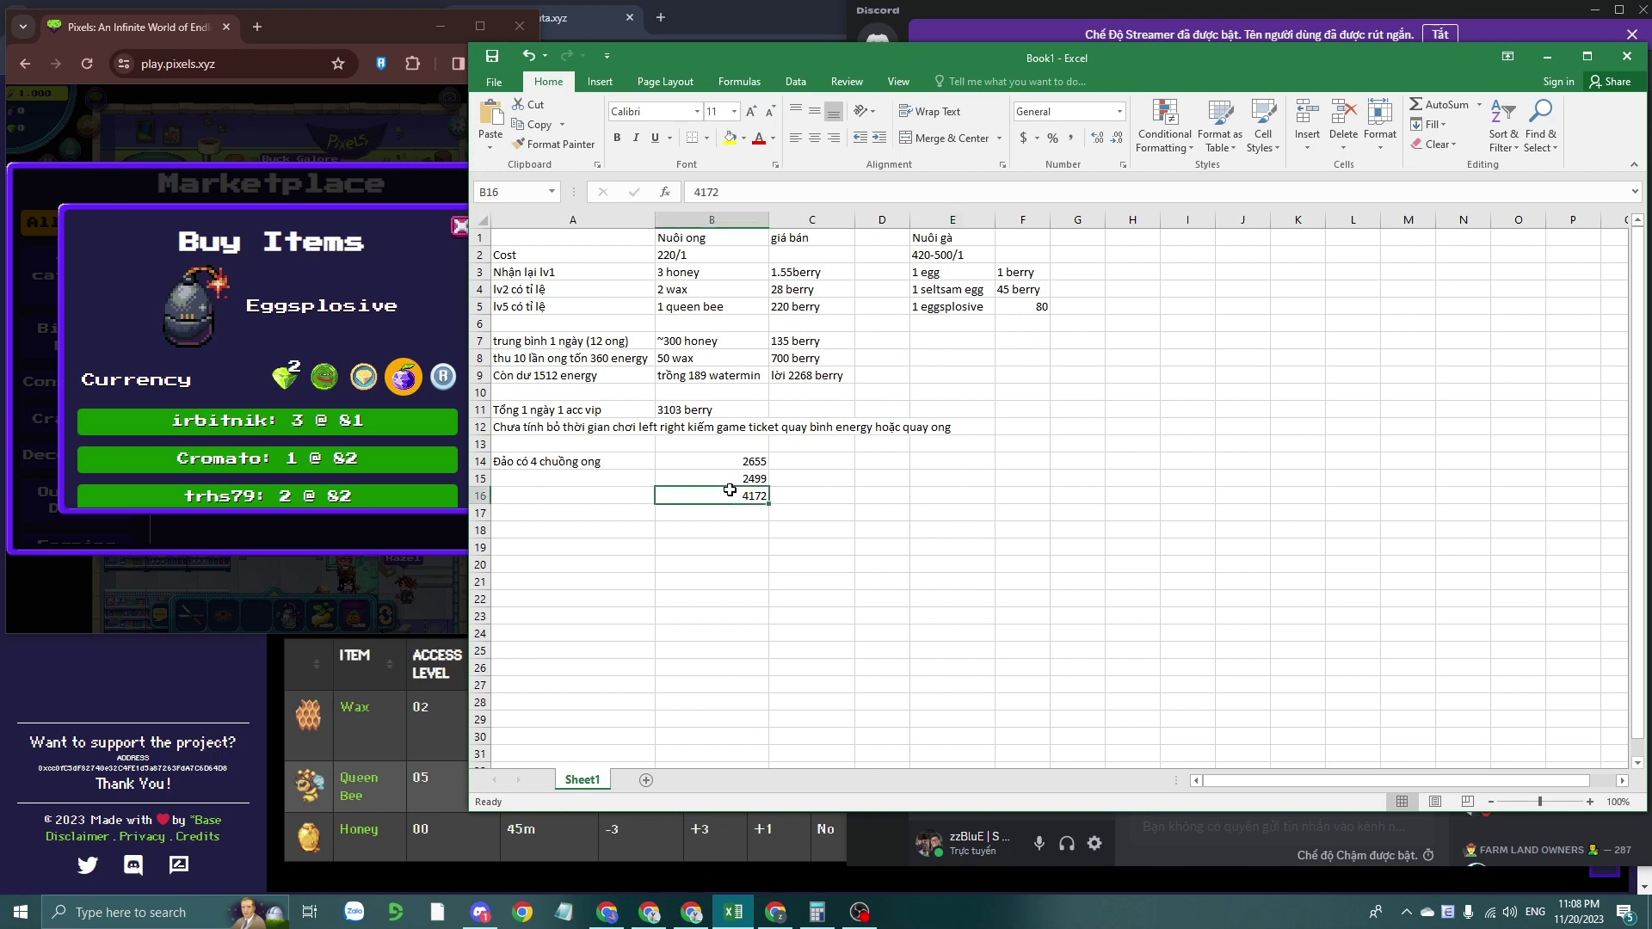
pyautogui.click(723, 475)
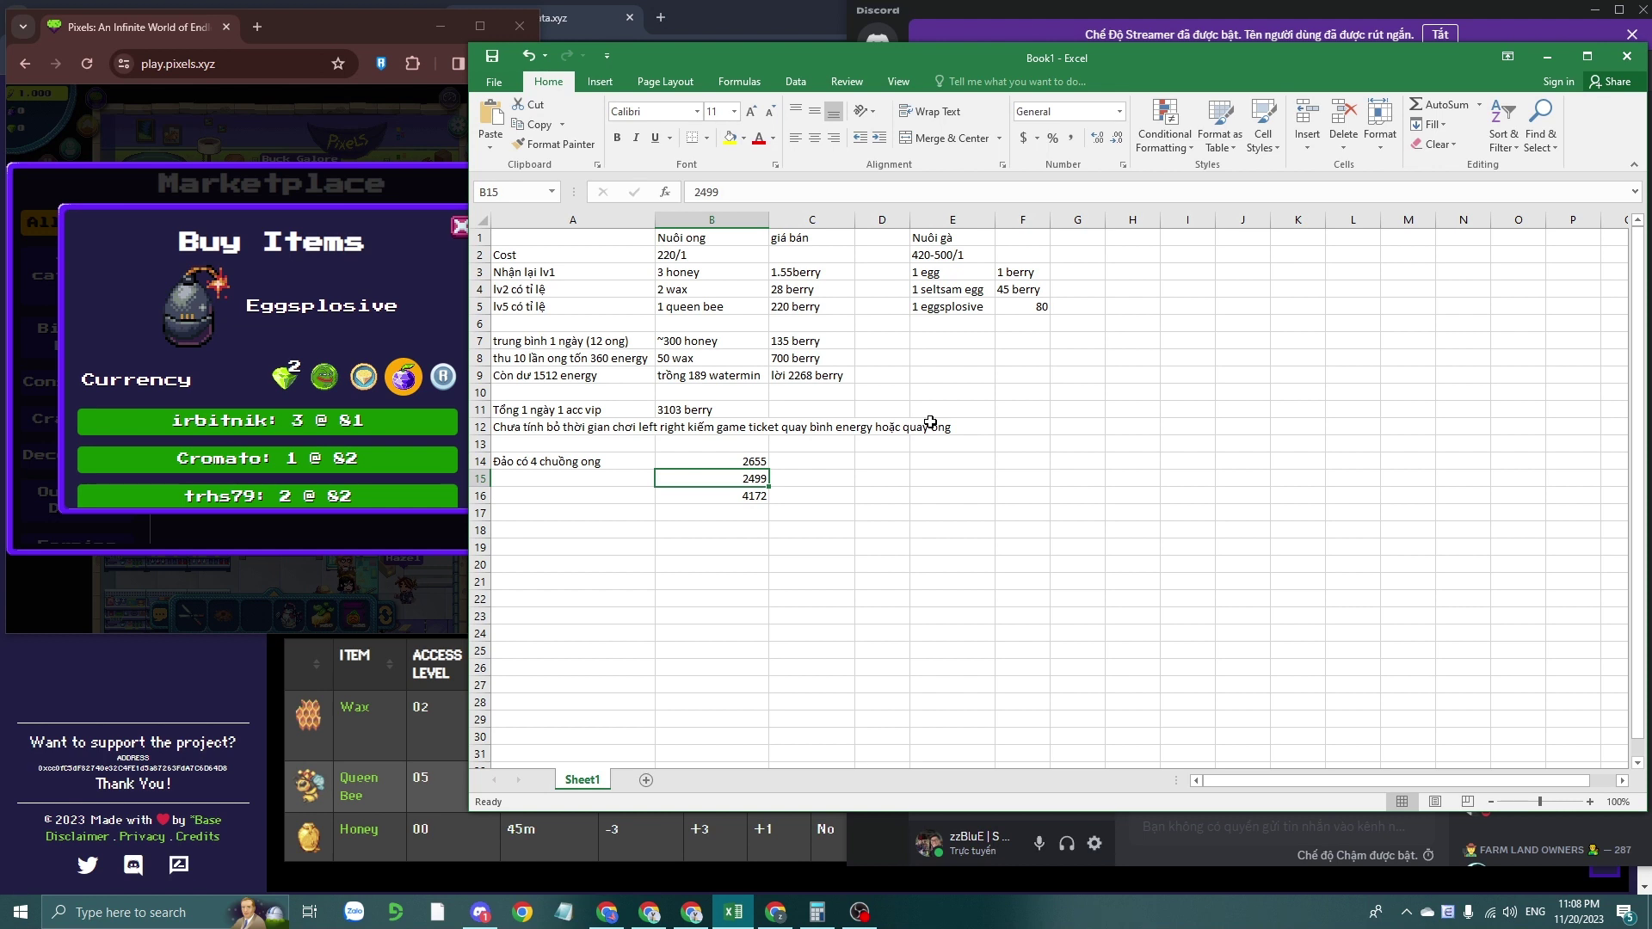
pyautogui.click(706, 338)
pyautogui.click(678, 370)
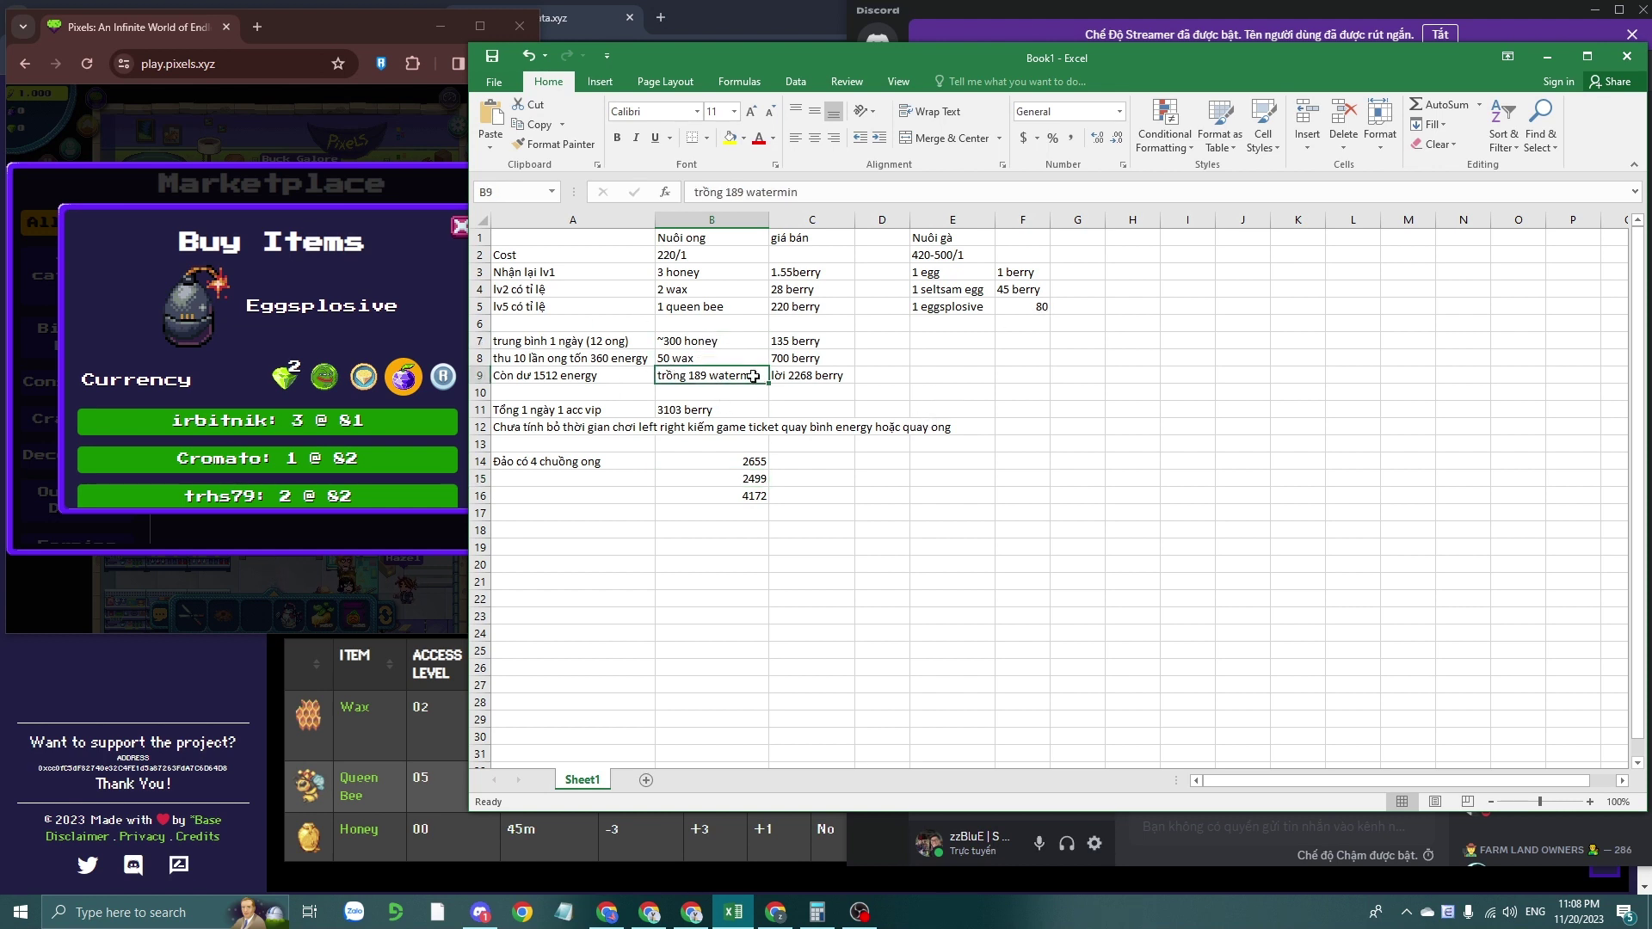
pyautogui.click(699, 424)
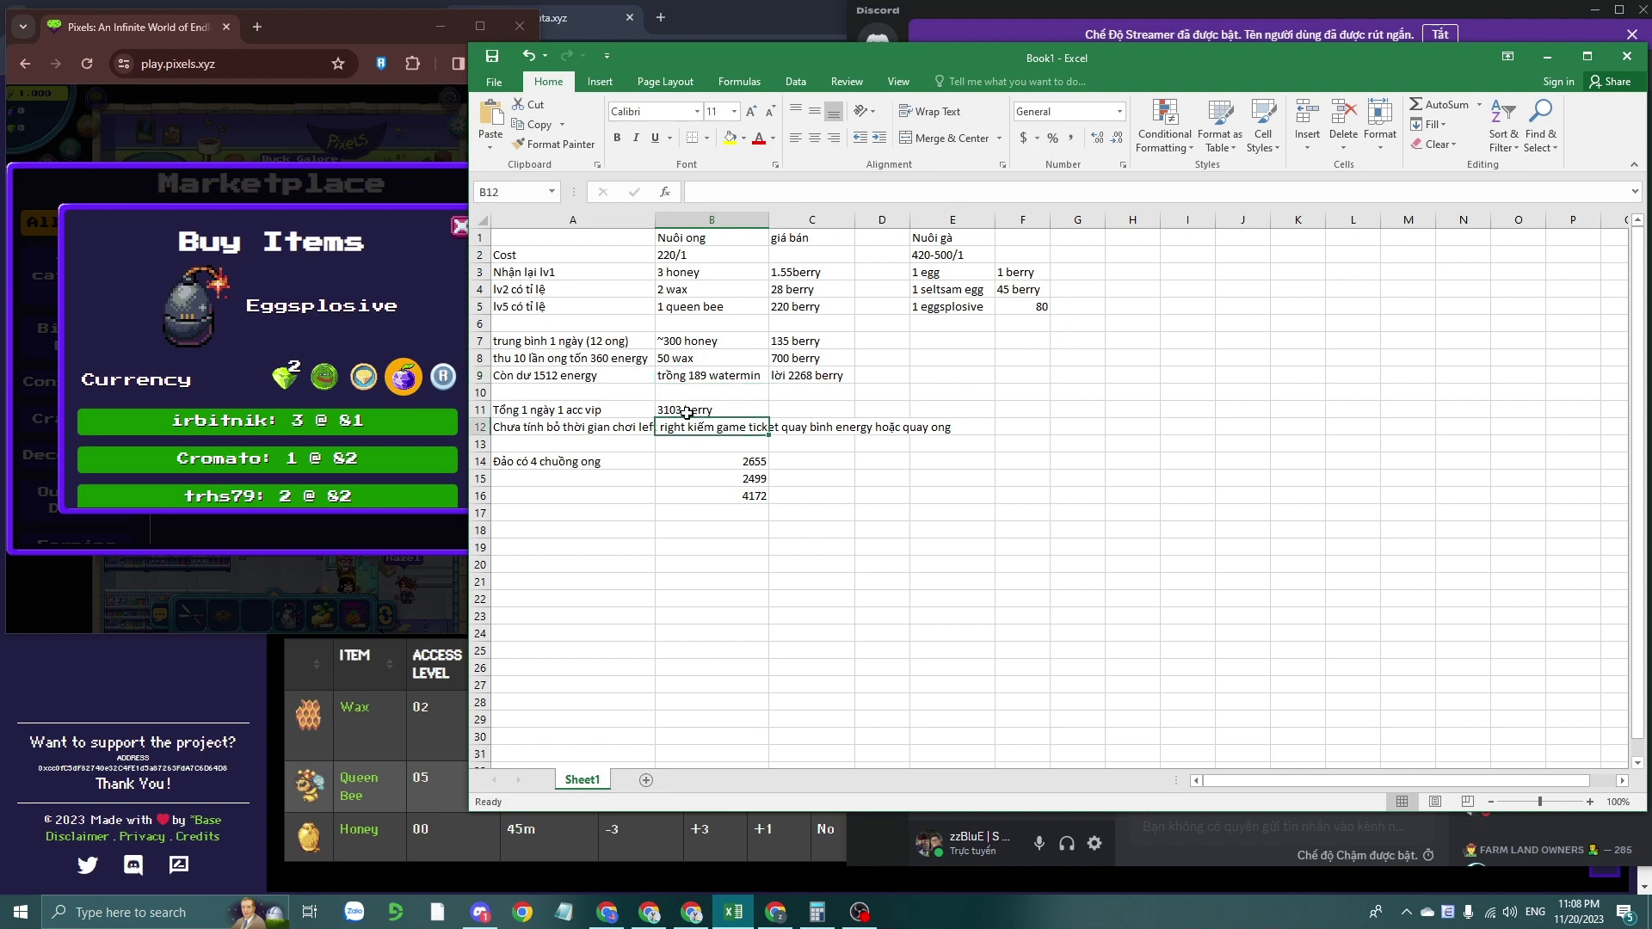
pyautogui.click(687, 411)
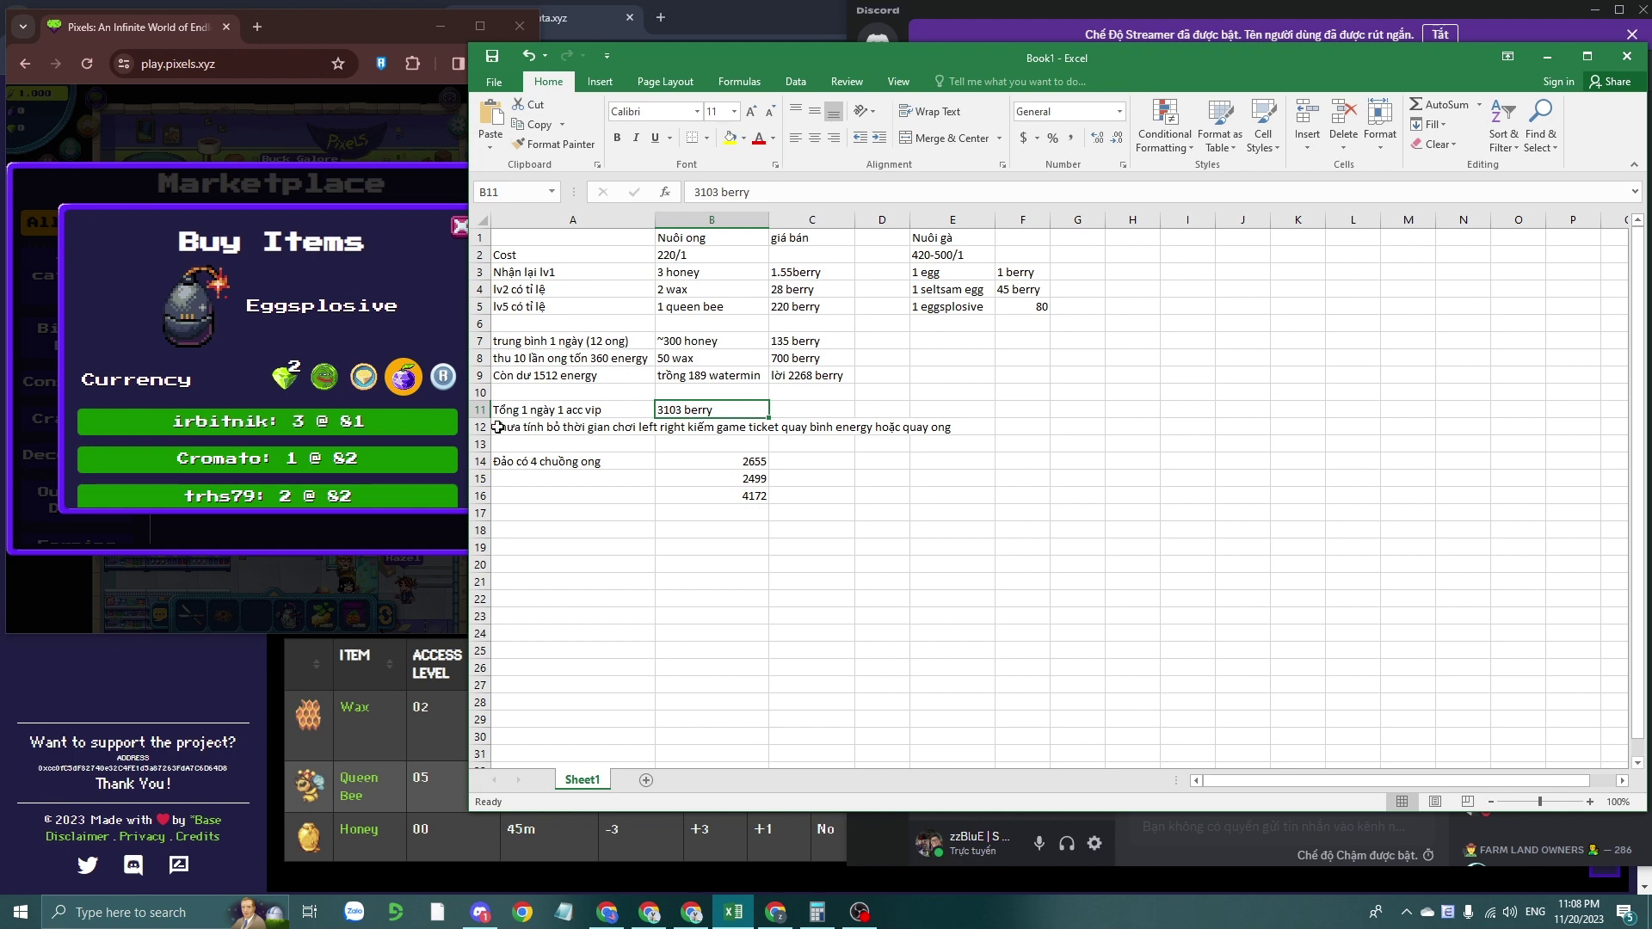
pyautogui.click(534, 428)
pyautogui.click(723, 427)
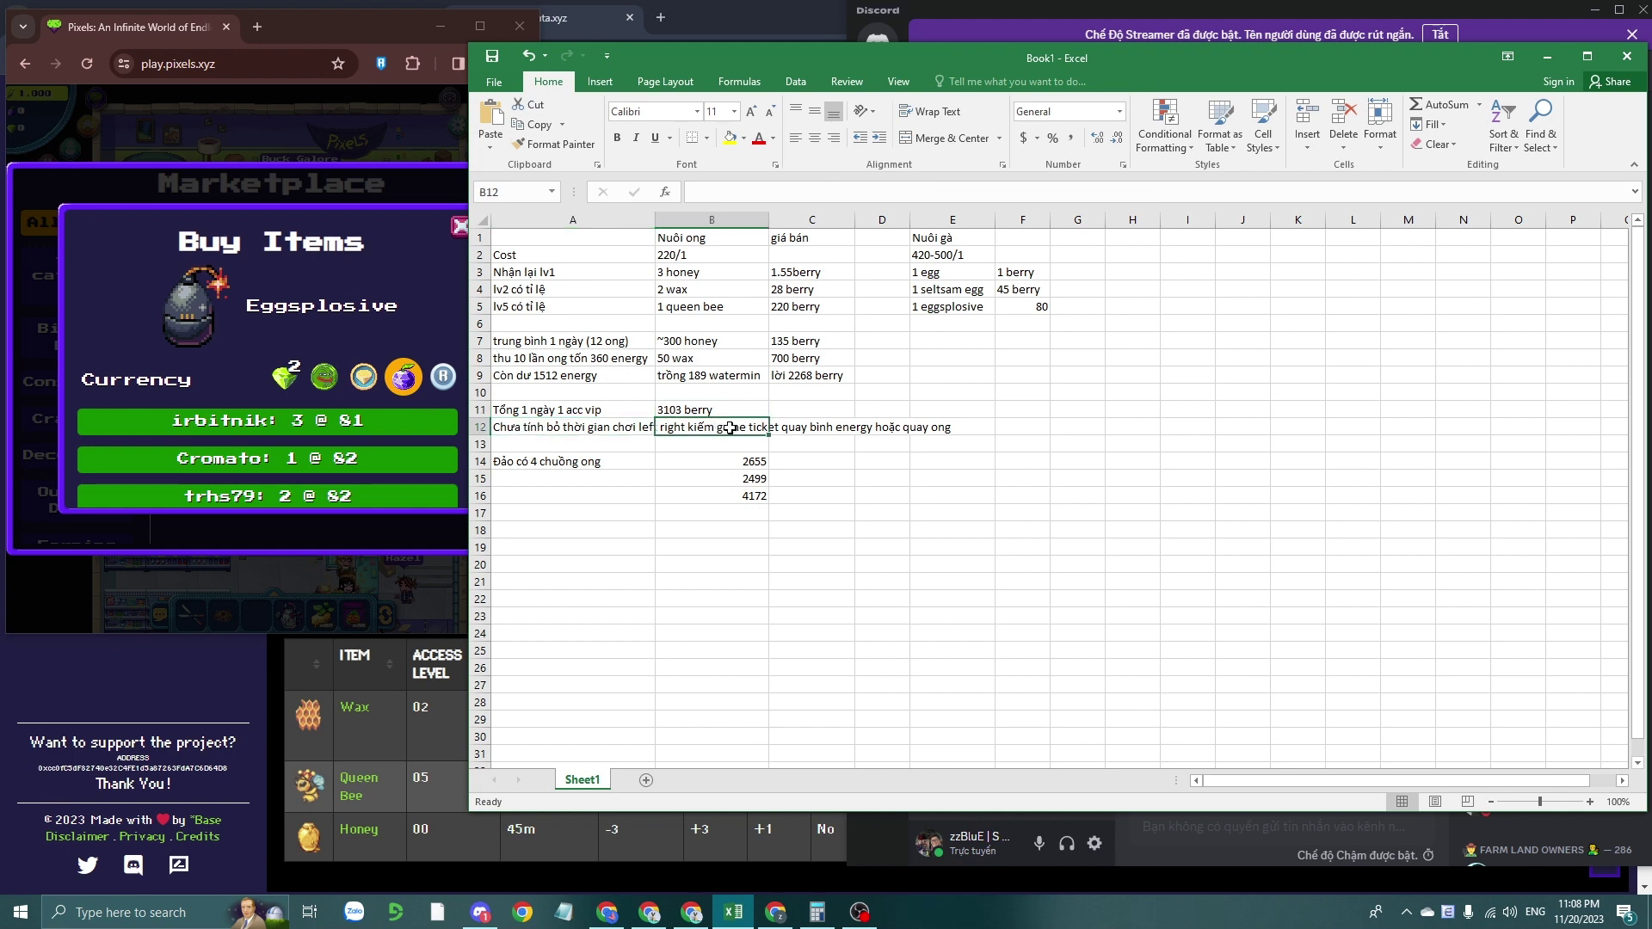